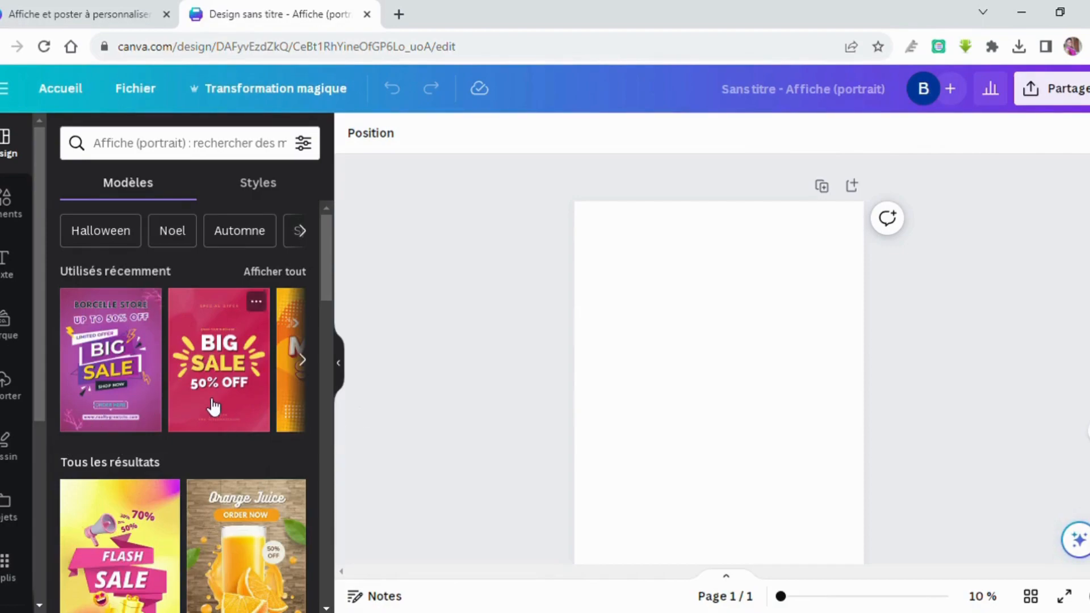
pyautogui.scroll(-2, 213, 406)
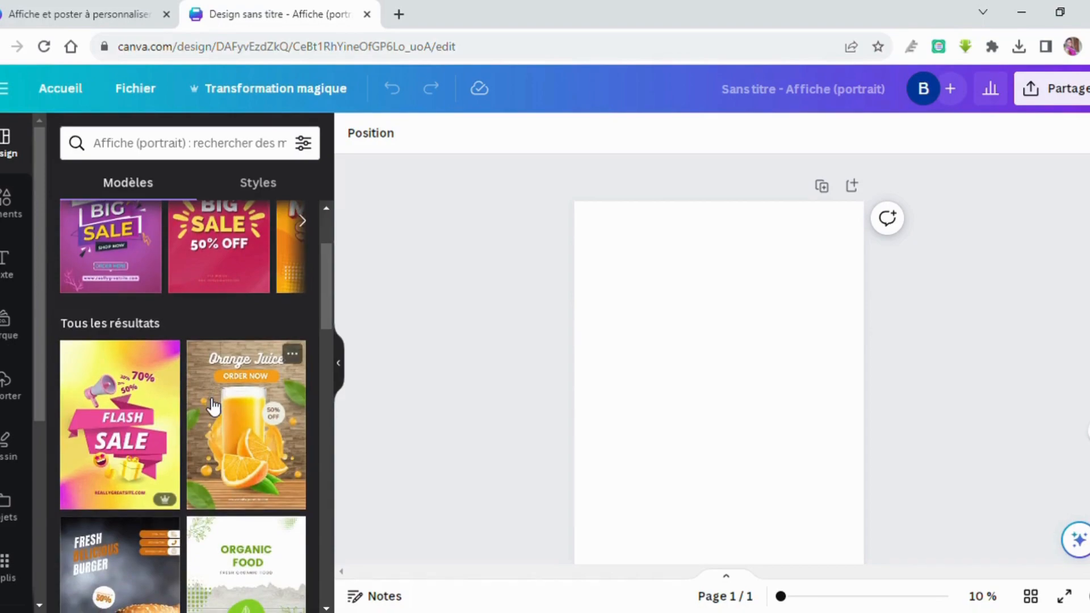
pyautogui.scroll(2, 213, 406)
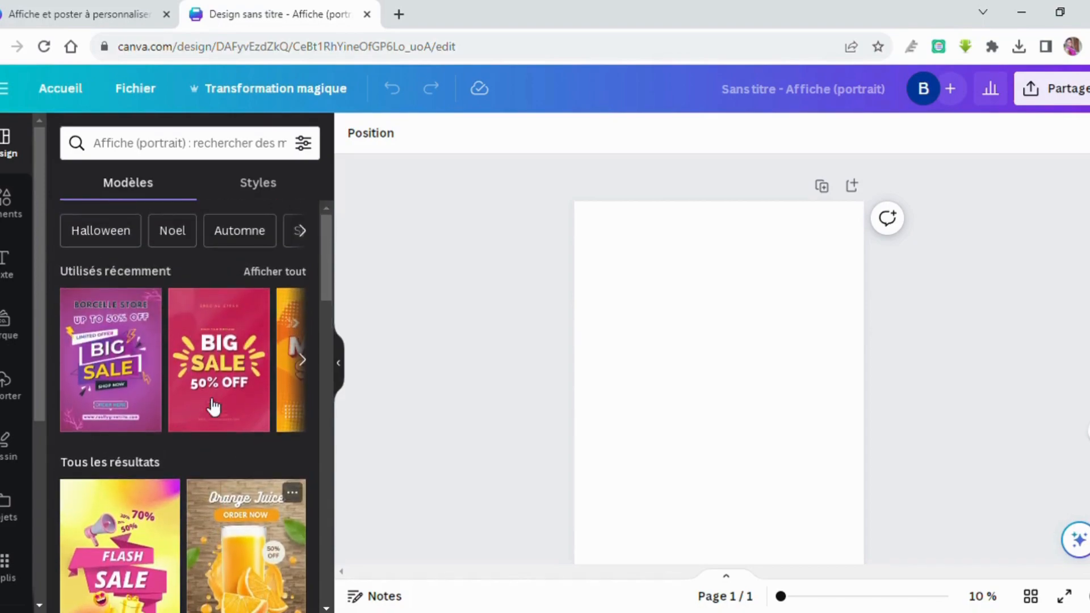
pyautogui.scroll(-3, 213, 407)
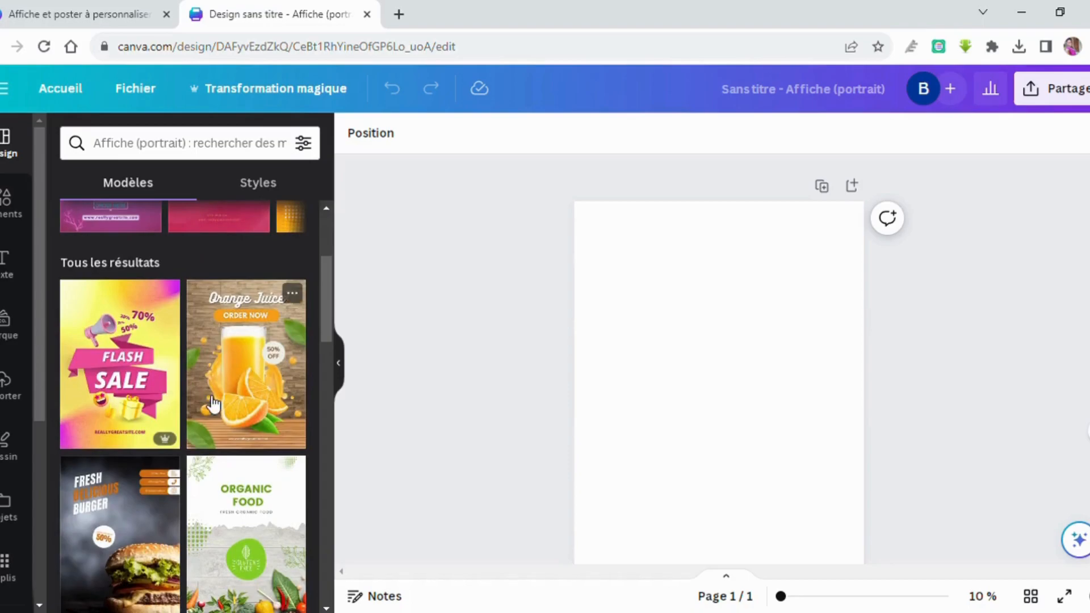
pyautogui.scroll(3, 214, 406)
pyautogui.click(302, 231)
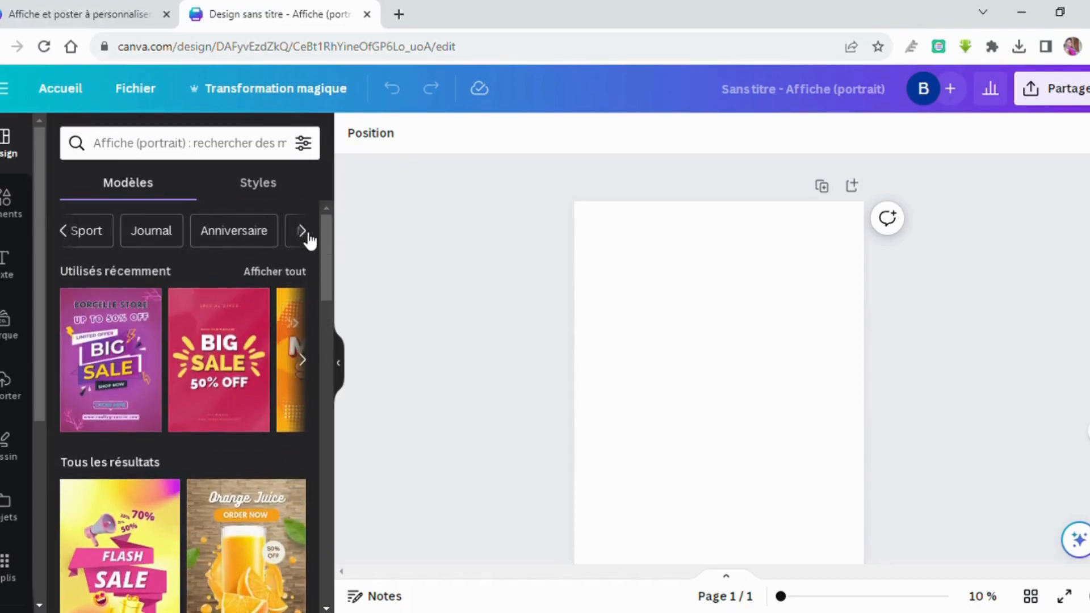
pyautogui.click(307, 235)
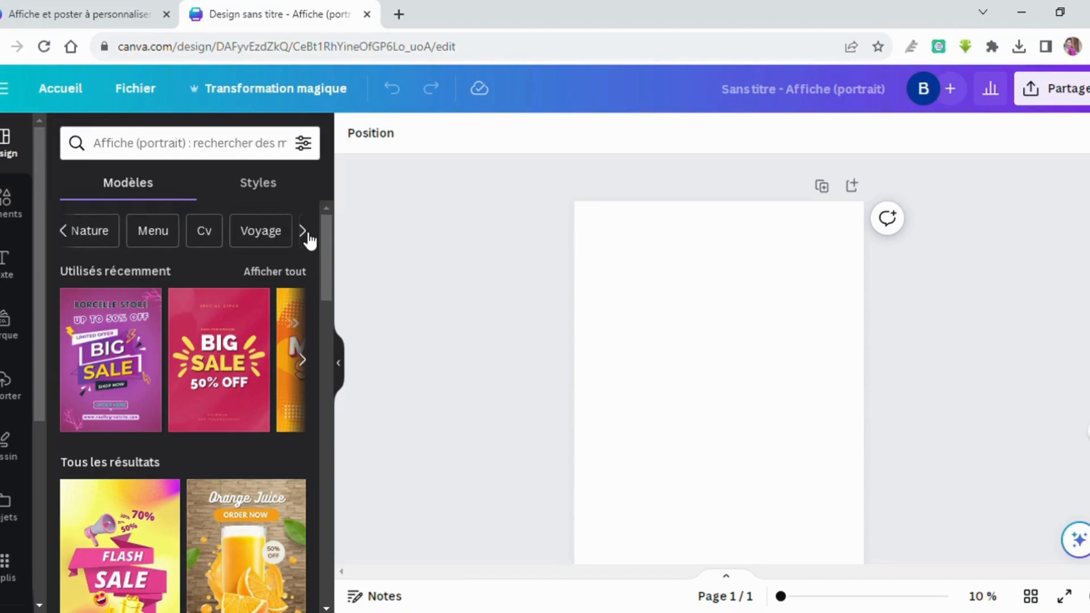
pyautogui.click(307, 235)
pyautogui.scroll(-3, 244, 394)
pyautogui.scroll(-3, 239, 389)
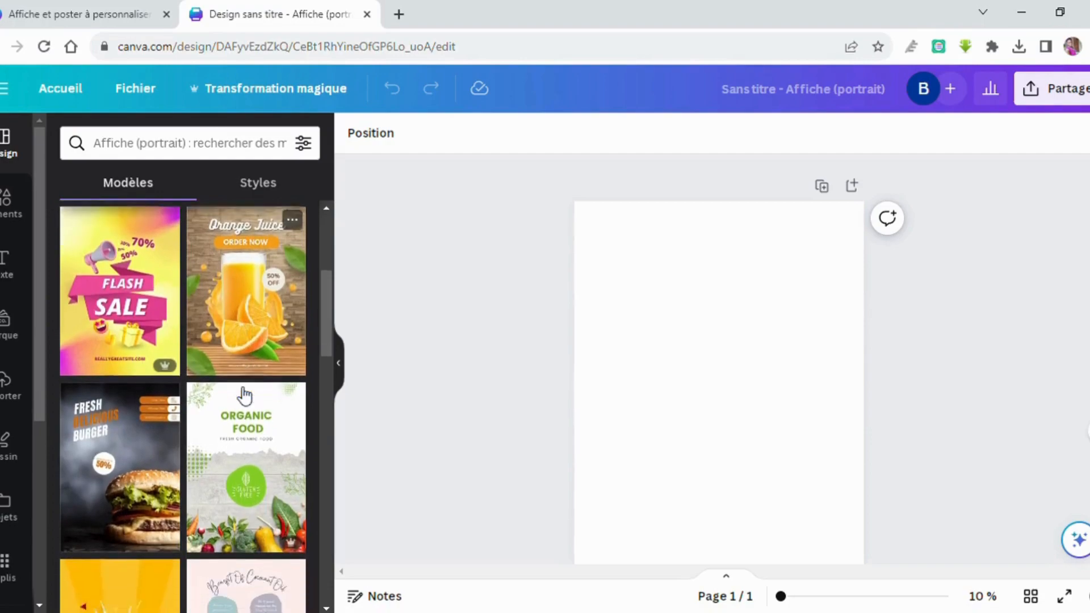
pyautogui.scroll(-3, 245, 394)
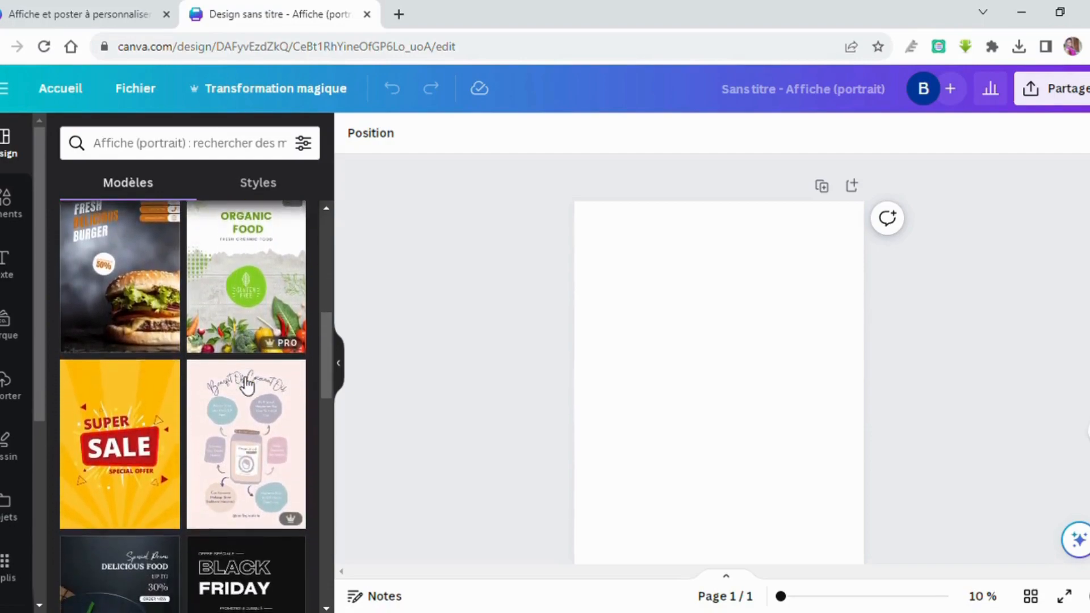
pyautogui.scroll(-2, 247, 386)
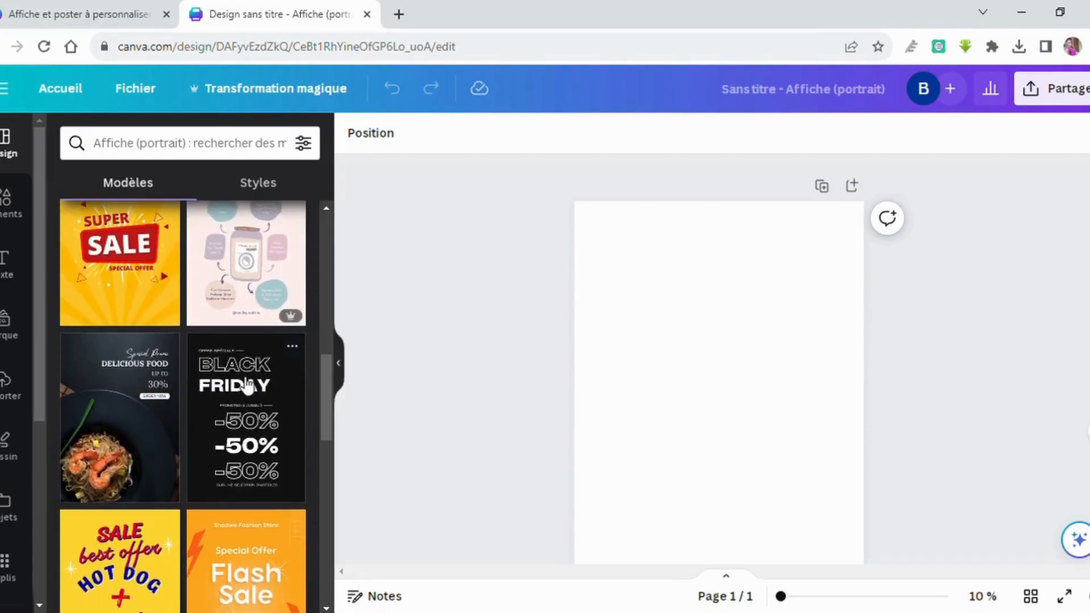
pyautogui.scroll(-3, 248, 379)
pyautogui.scroll(-3, 248, 379)
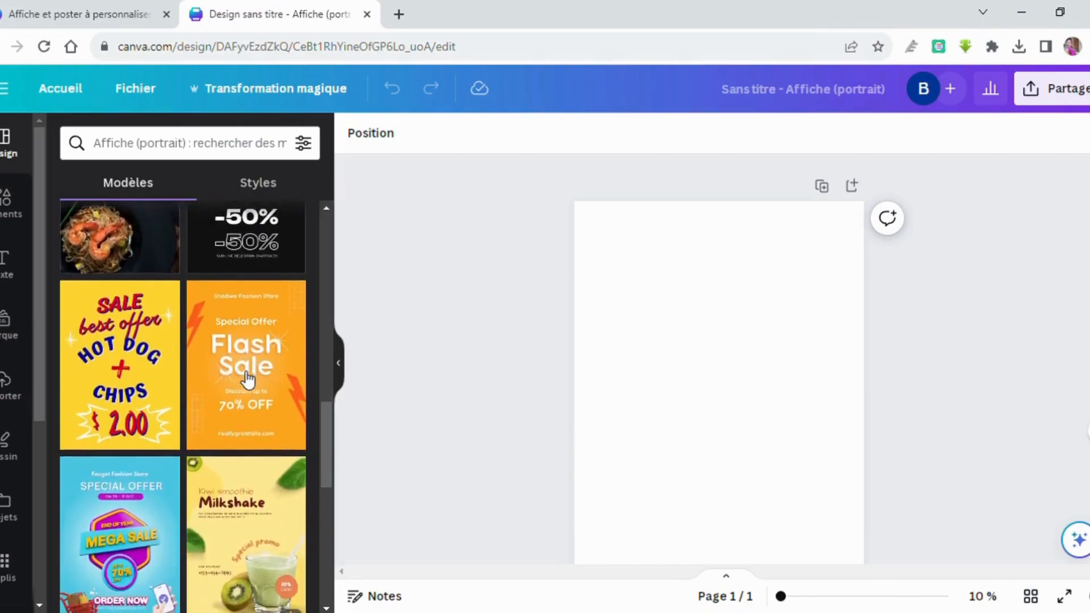
pyautogui.scroll(-1, 248, 379)
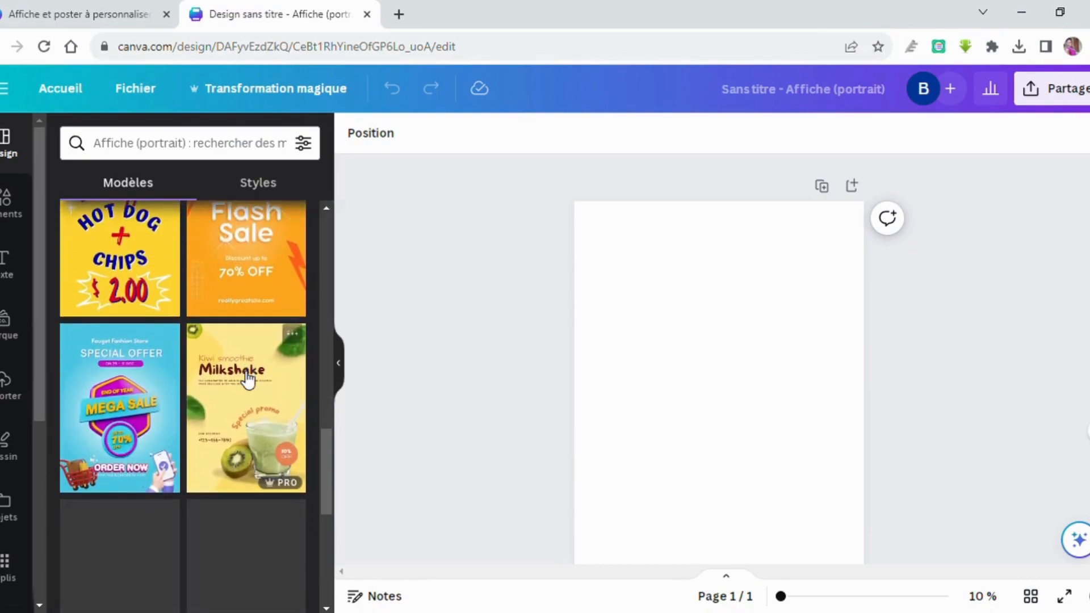
pyautogui.scroll(-2, 248, 379)
pyautogui.scroll(-10, 248, 379)
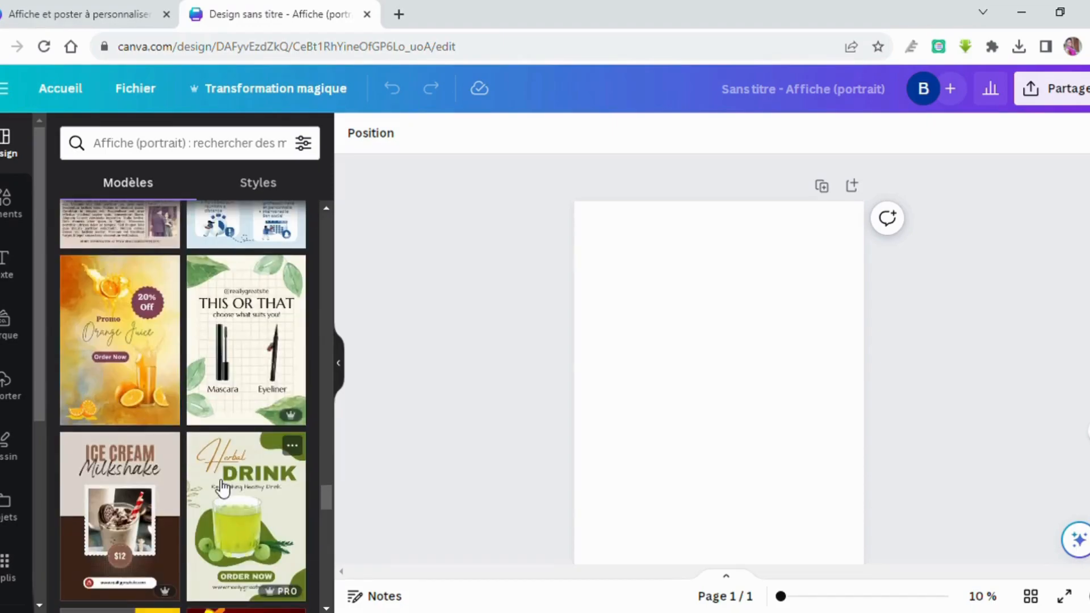
# Fill the poster with the Promo Orange Juice template and its 20% Off badge.
pyautogui.click(121, 379)
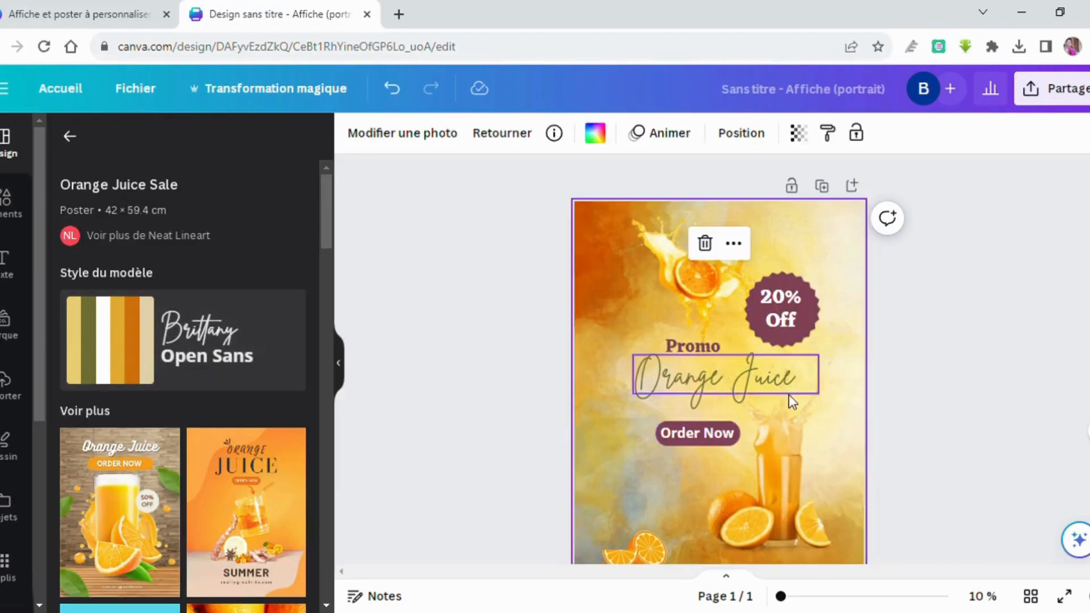
pyautogui.scroll(-2, 835, 469)
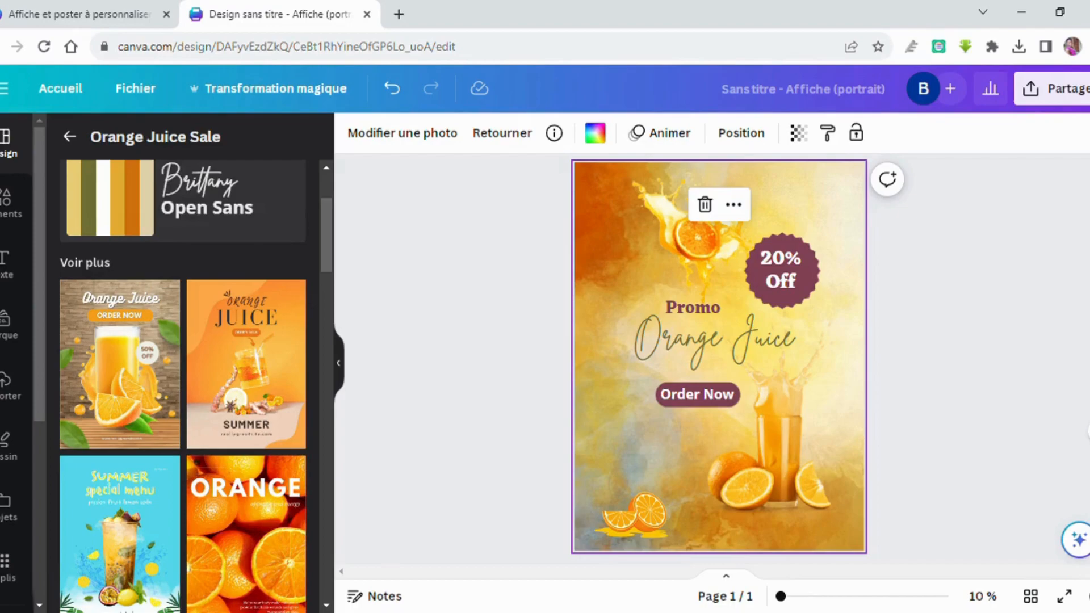
# Upload the Bimbo juice logo from the computer to the Importer library.
pyautogui.click(7, 384)
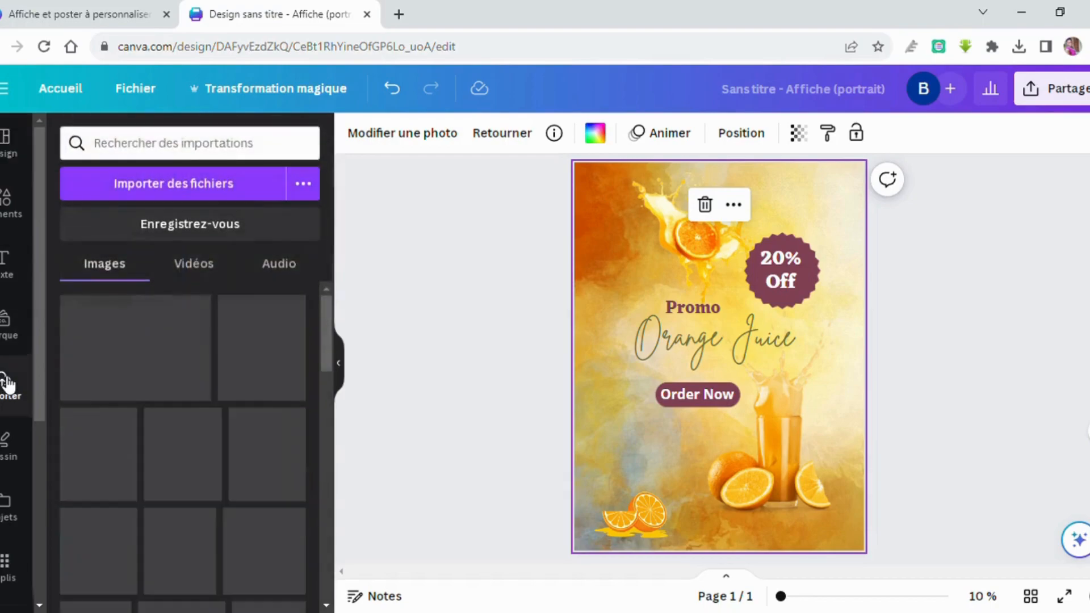
pyautogui.click(191, 185)
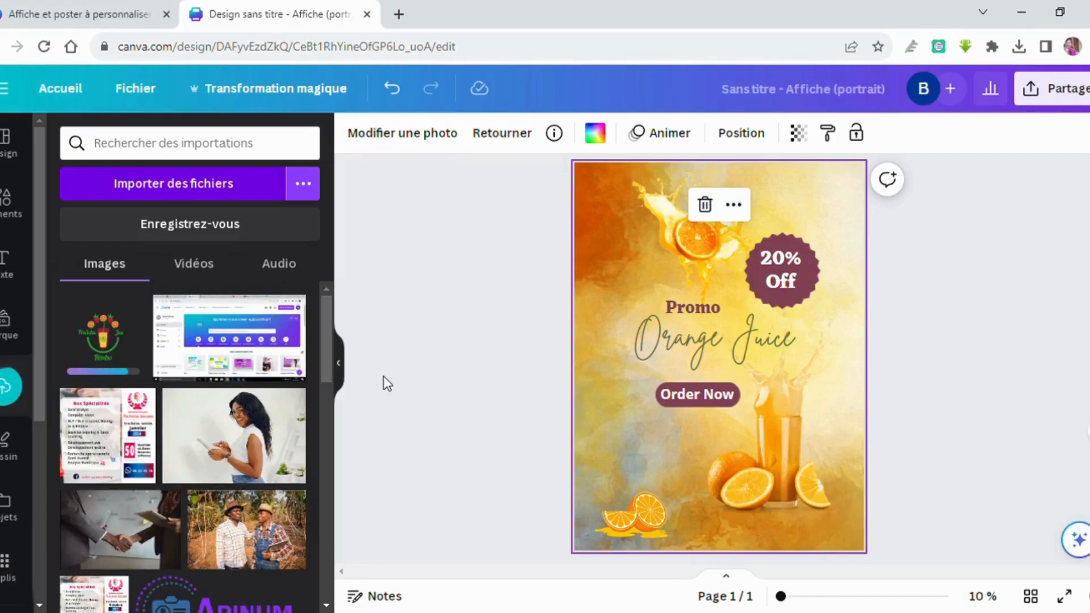
pyautogui.click(103, 341)
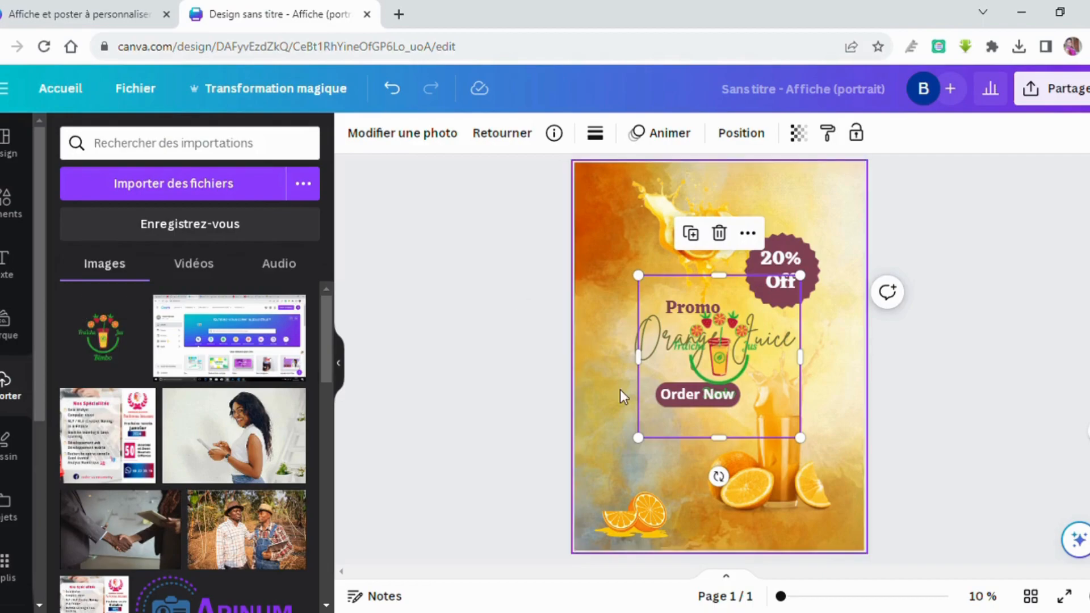
pyautogui.press('Delete')
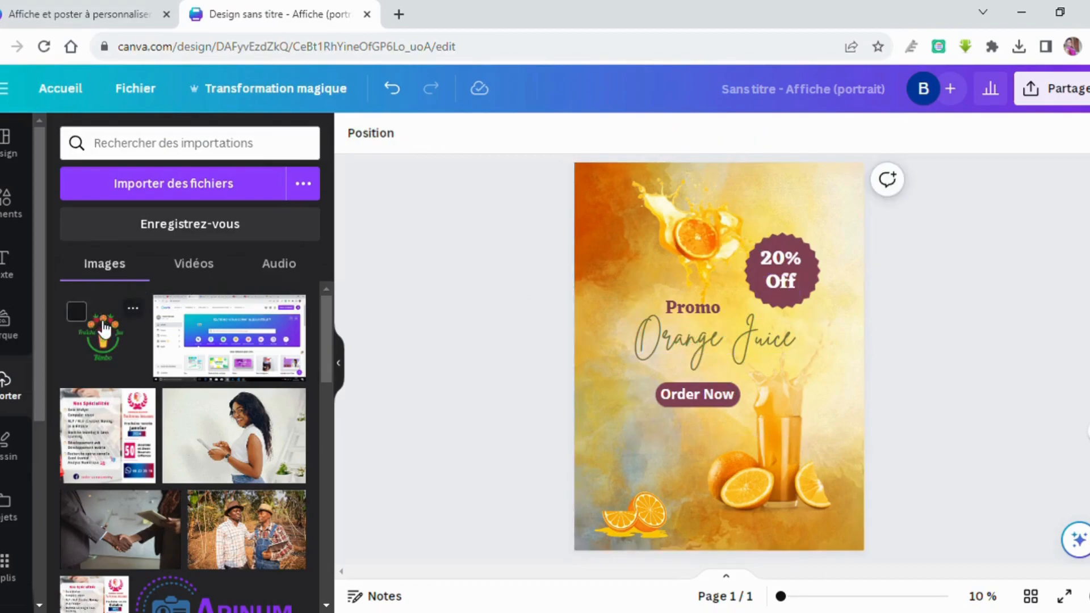
# Add the juice logo to the poster, resized into the top-right corner.
pyautogui.click(116, 340)
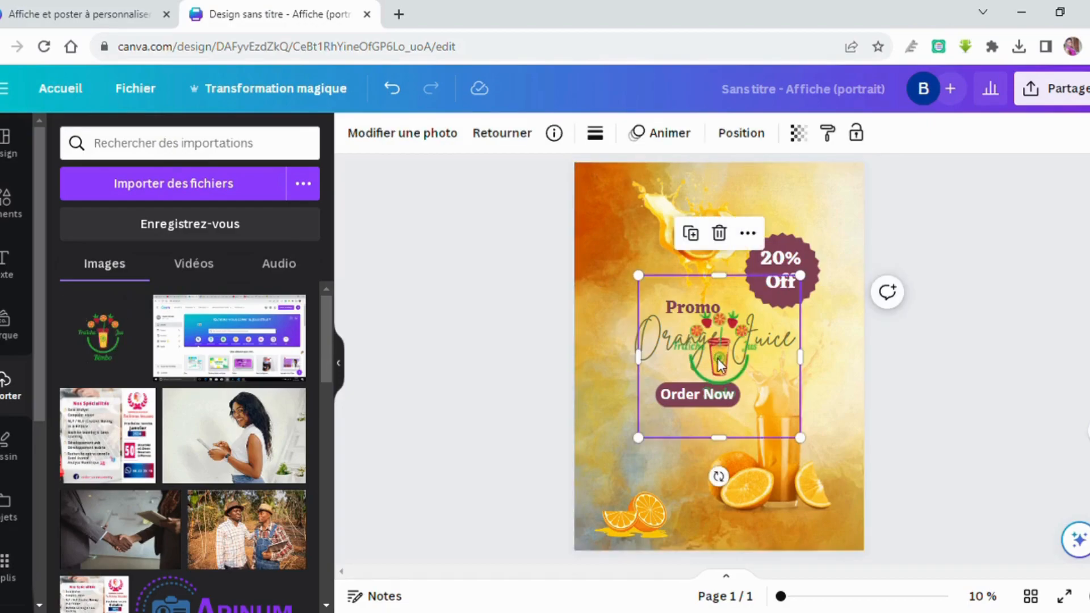
pyautogui.moveTo(719, 365); pyautogui.dragTo(645, 251)
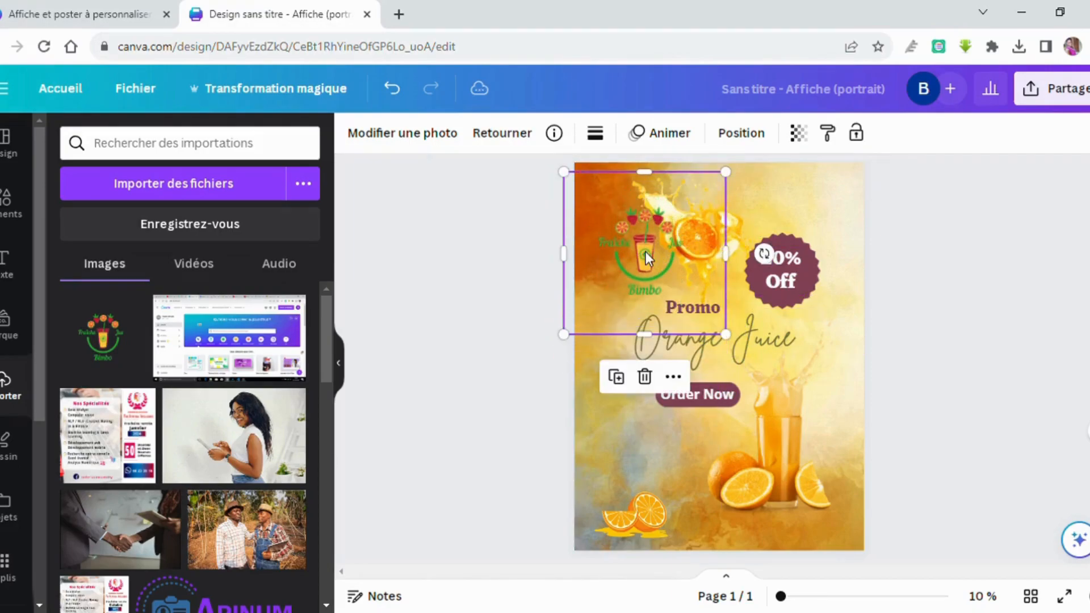
pyautogui.moveTo(569, 181); pyautogui.dragTo(636, 246)
pyautogui.moveTo(689, 288); pyautogui.dragTo(841, 192)
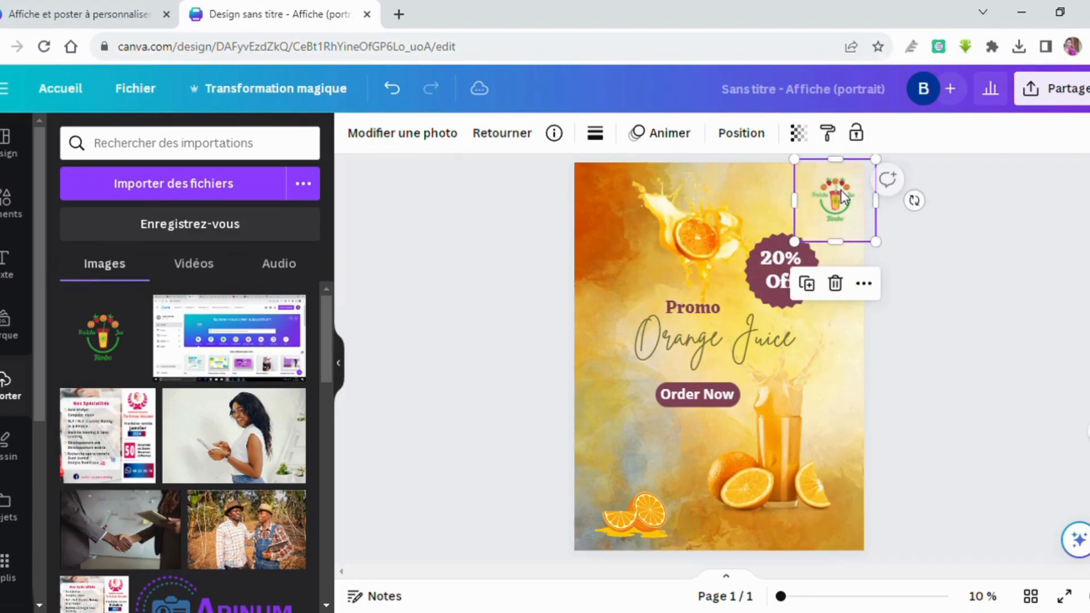
pyautogui.moveTo(805, 250); pyautogui.dragTo(791, 259)
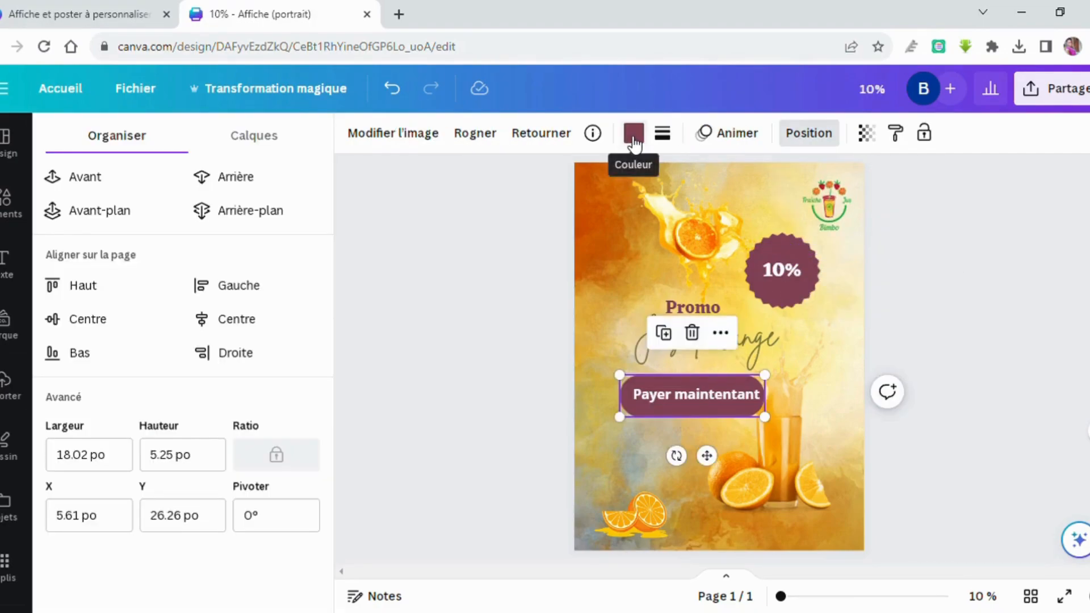
# Recolour every maroon element, including the badge and button, to the eyedropper-sampled green #27A633.
pyautogui.click(633, 133)
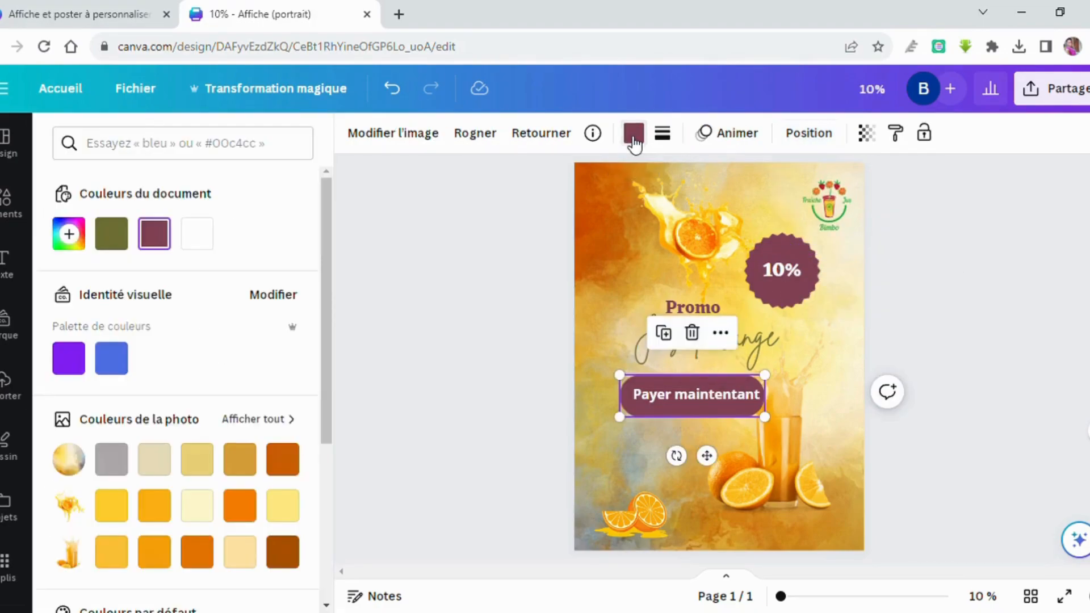
pyautogui.click(68, 233)
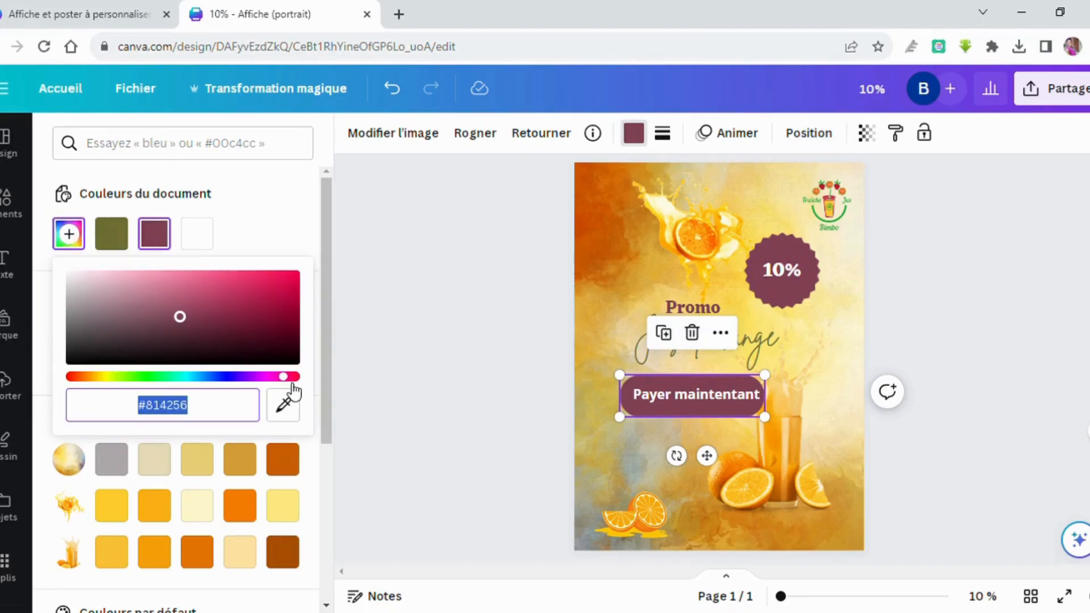
pyautogui.click(294, 406)
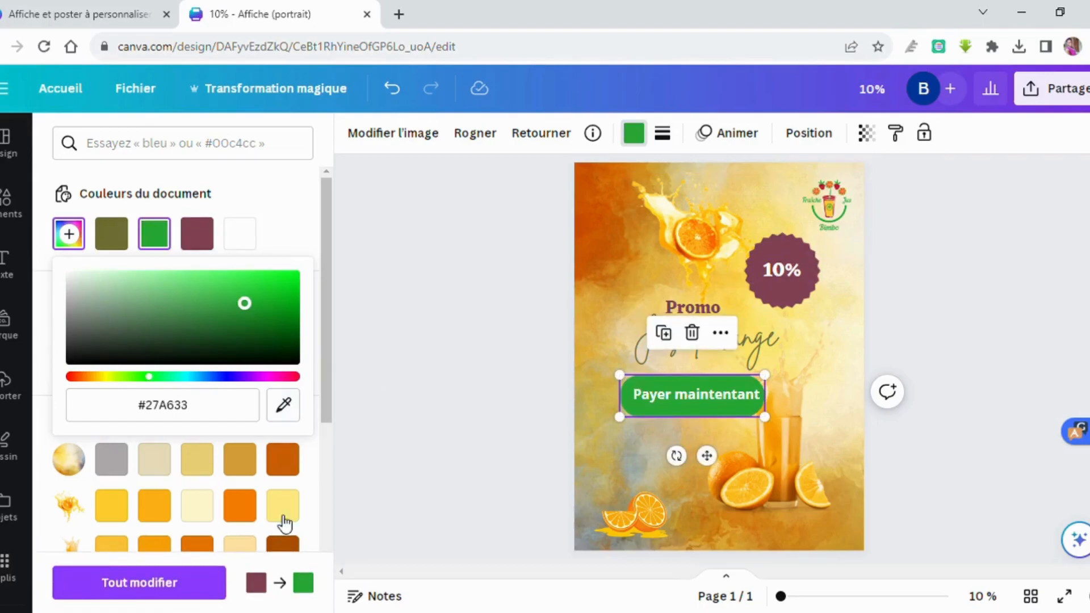
pyautogui.click(208, 590)
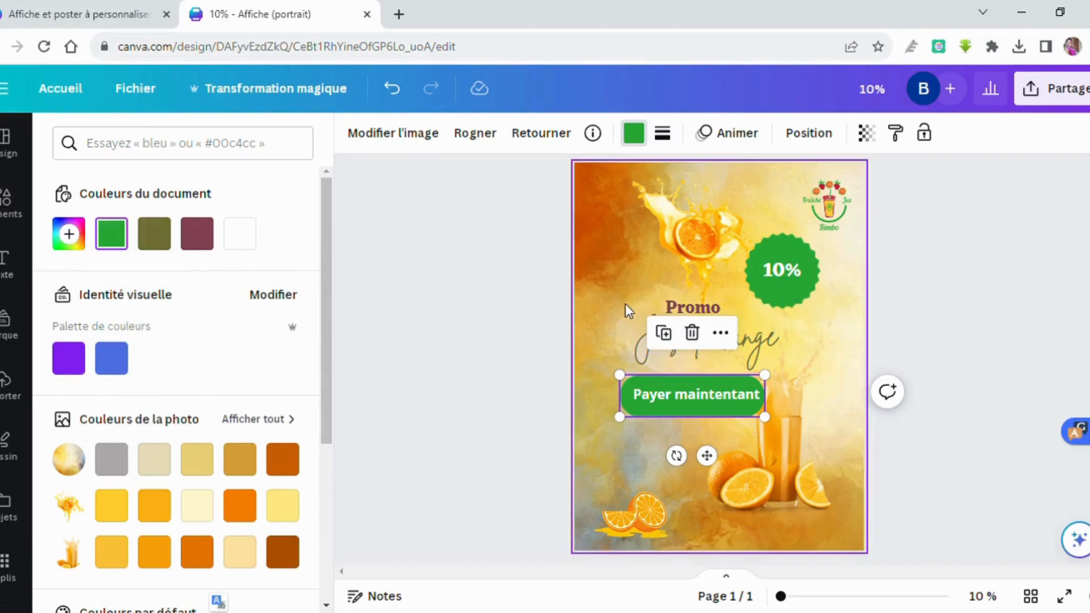
# Make the Promo heading text the same green.
pyautogui.click(677, 307)
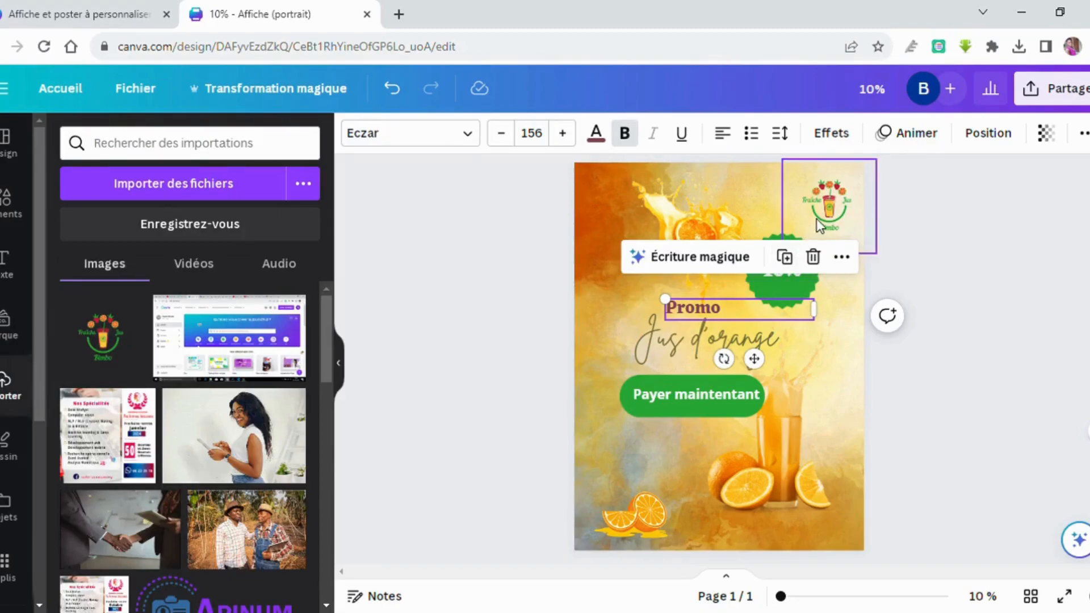
pyautogui.click(596, 135)
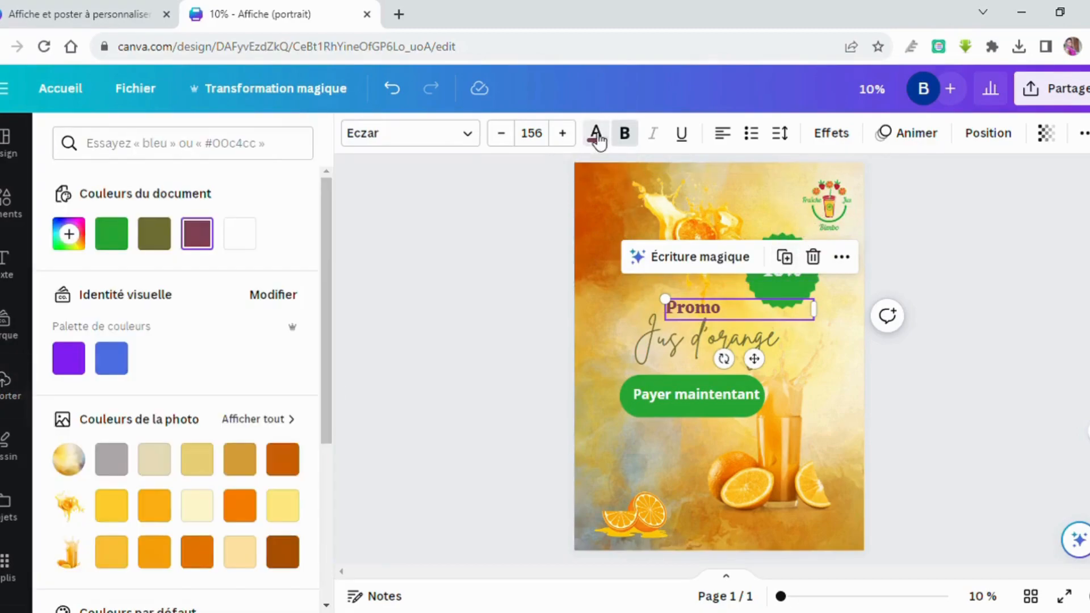
pyautogui.click(117, 229)
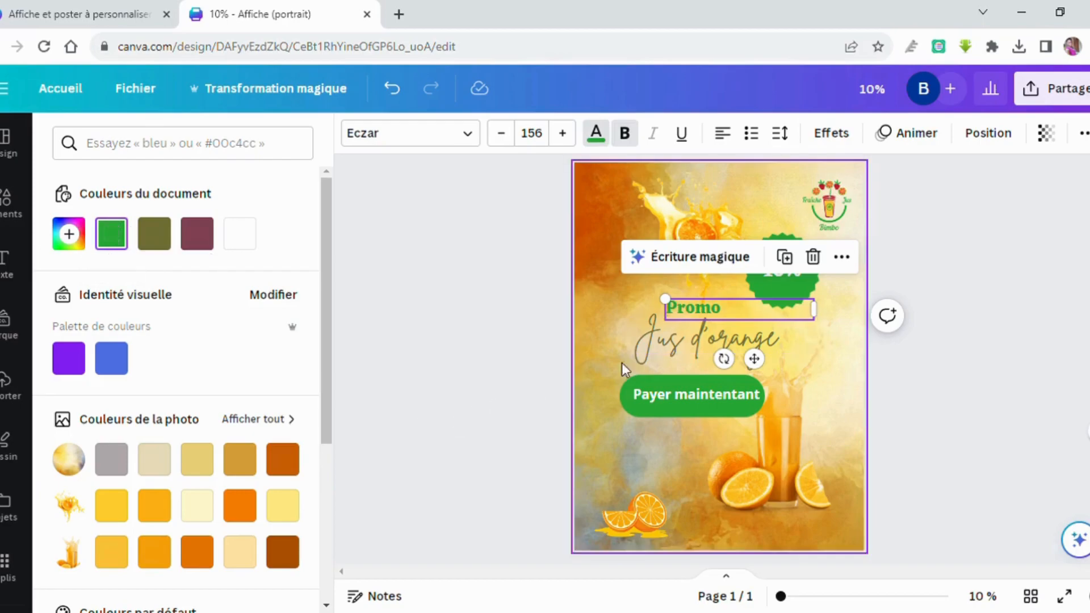
pyautogui.click(601, 383)
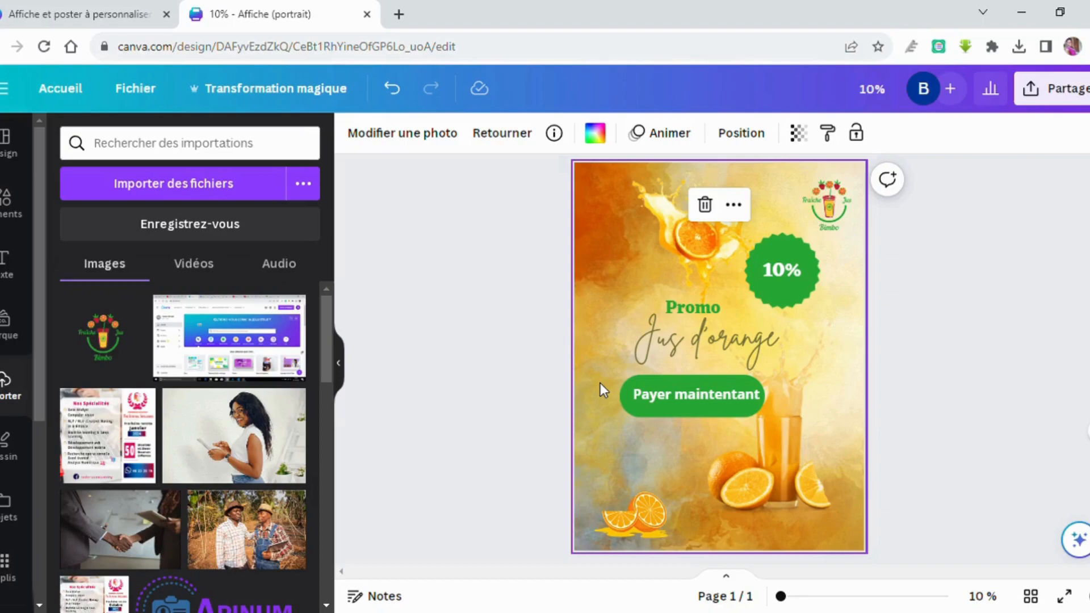
pyautogui.press('t')
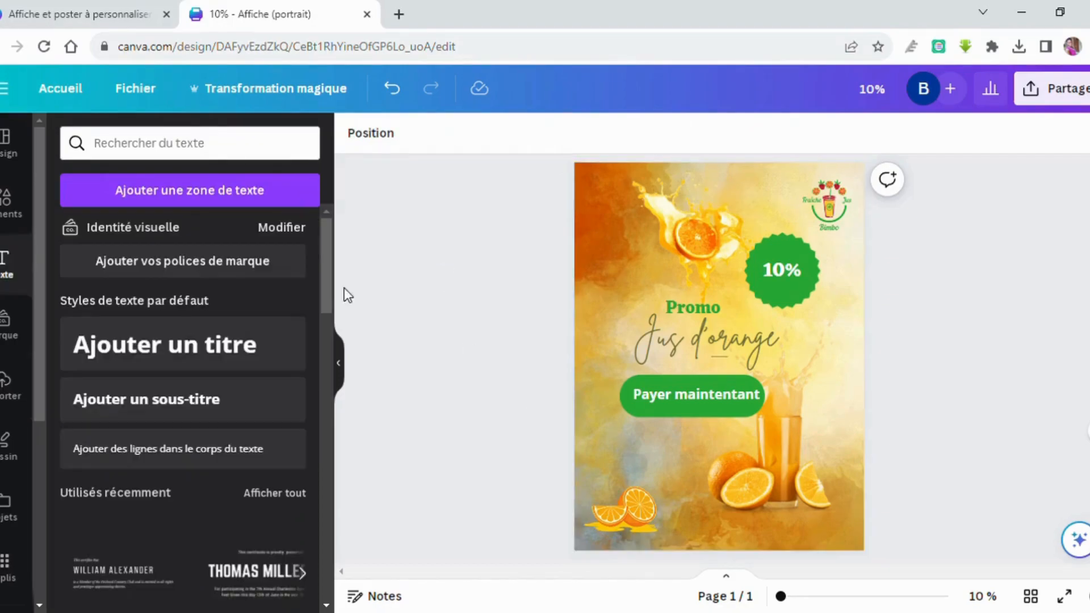
# Restore the small text under Jus d'orange and select it.
pyautogui.click(203, 205)
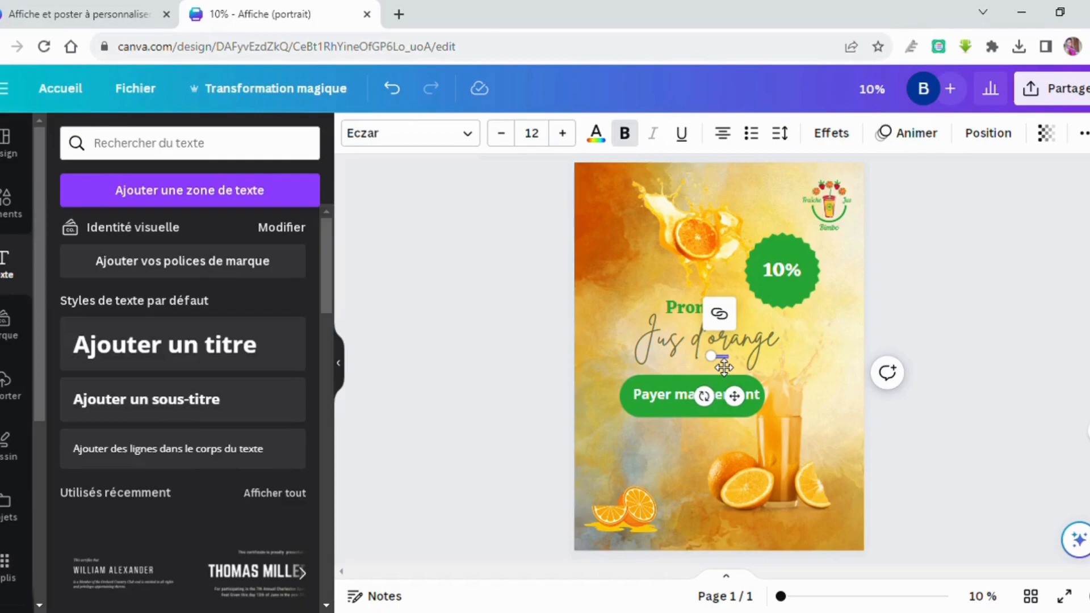
pyautogui.press('BackSpace')
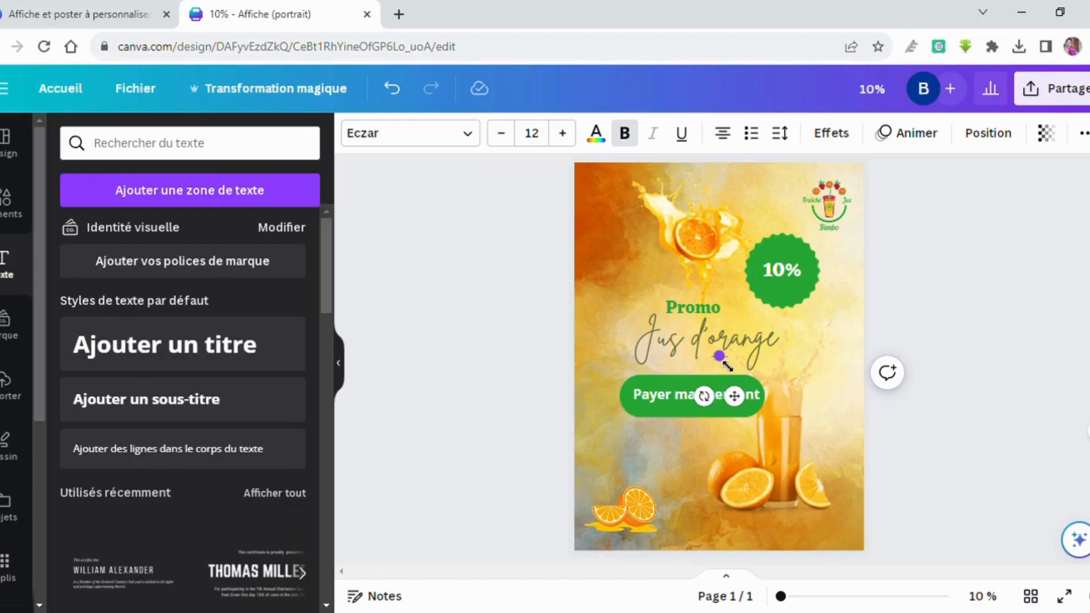
pyautogui.hotkey('ctrl', 'z')
pyautogui.click(724, 363)
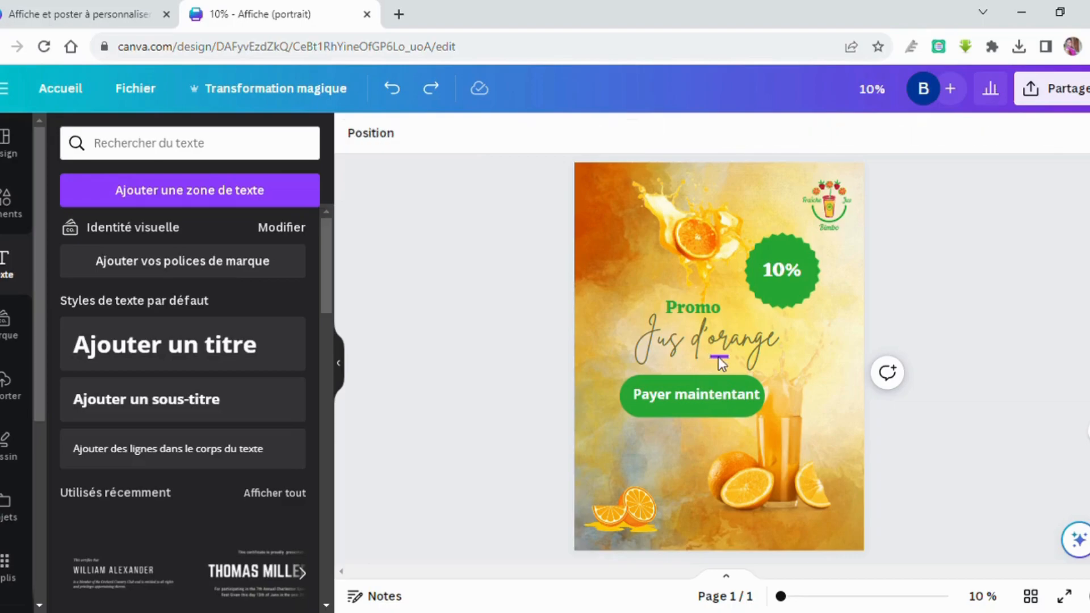
pyautogui.click(719, 363)
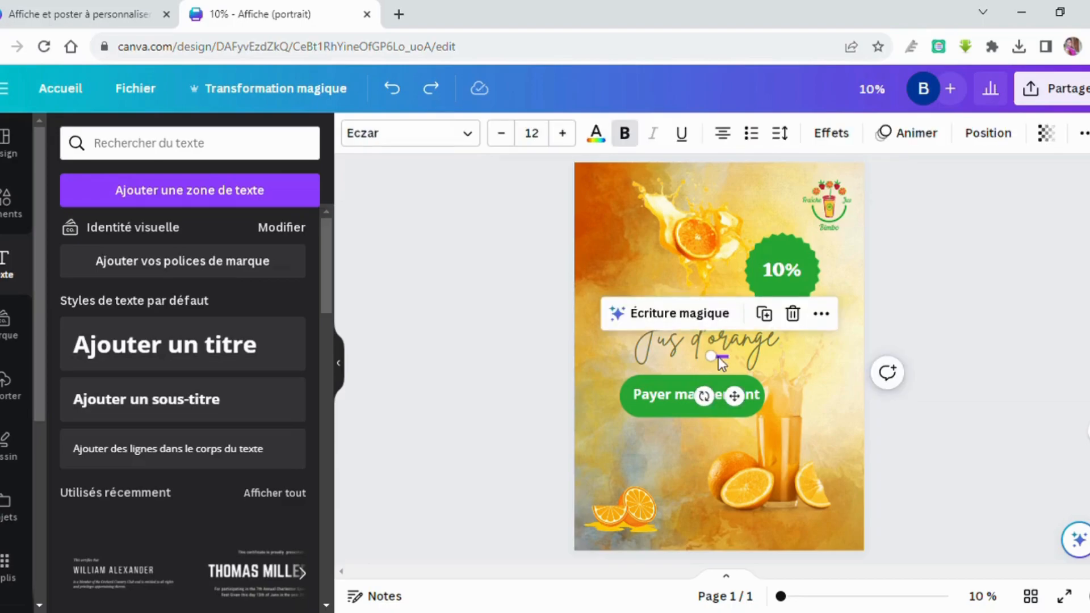
# Increase the small text's font size to 111.
pyautogui.click(564, 133)
pyautogui.click(564, 134)
pyautogui.click(564, 133)
pyautogui.click(564, 134)
pyautogui.click(563, 133)
pyautogui.click(563, 133)
pyautogui.click(563, 133)
pyautogui.click(564, 133)
pyautogui.click(564, 134)
pyautogui.click(564, 133)
pyautogui.click(564, 133)
pyautogui.click(564, 133)
pyautogui.click(563, 134)
pyautogui.click(564, 134)
pyautogui.click(563, 133)
pyautogui.click(564, 133)
pyautogui.click(563, 133)
pyautogui.click(410, 133)
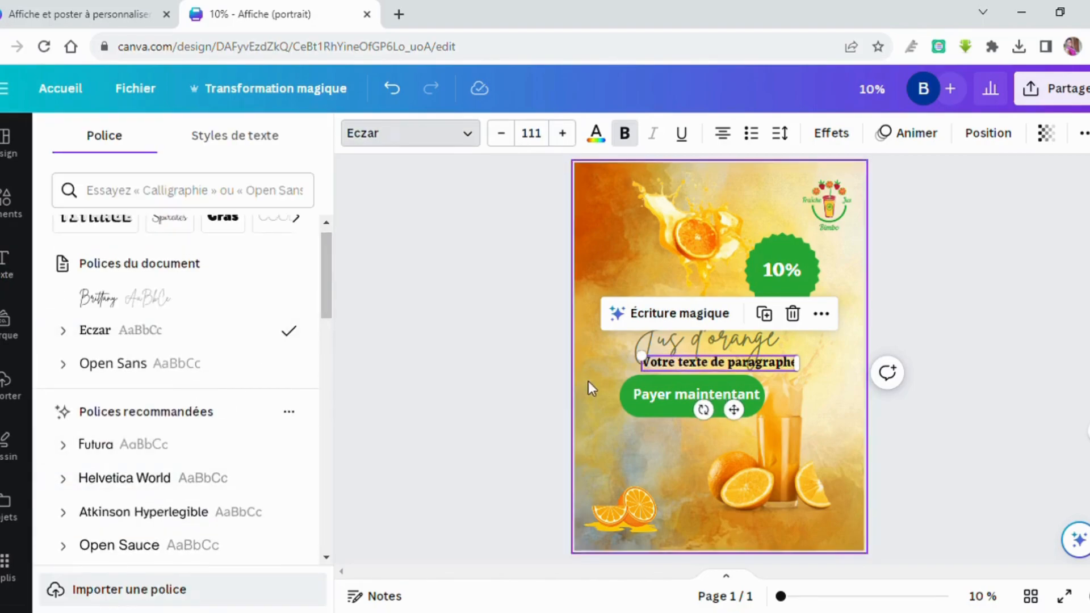
# Replace the placeholder paragraph with the contact phone number.
pyautogui.doubleClick(688, 367)
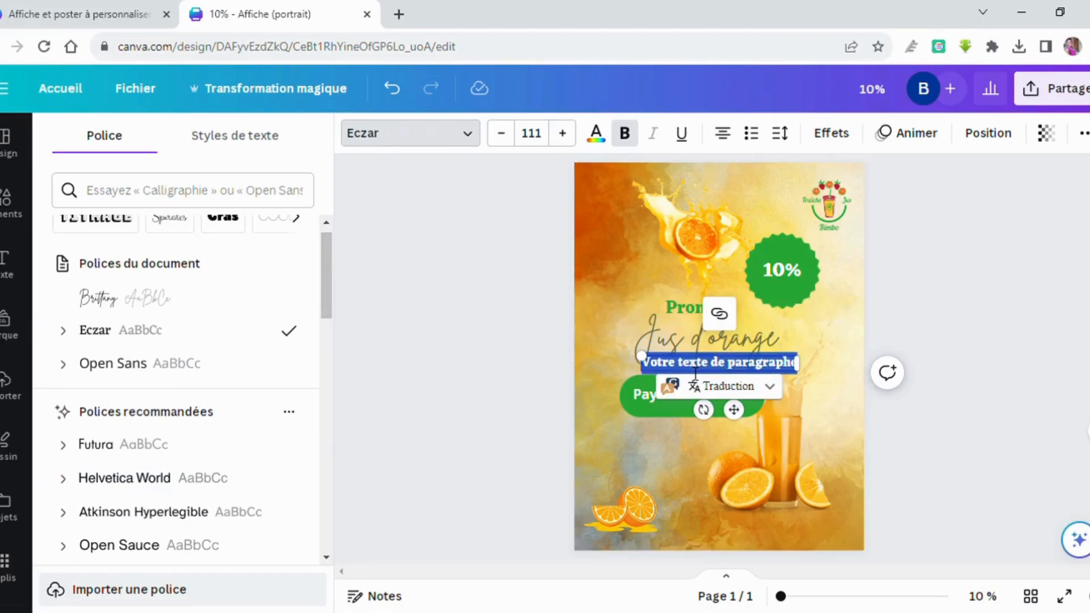
pyautogui.press('BackSpace')
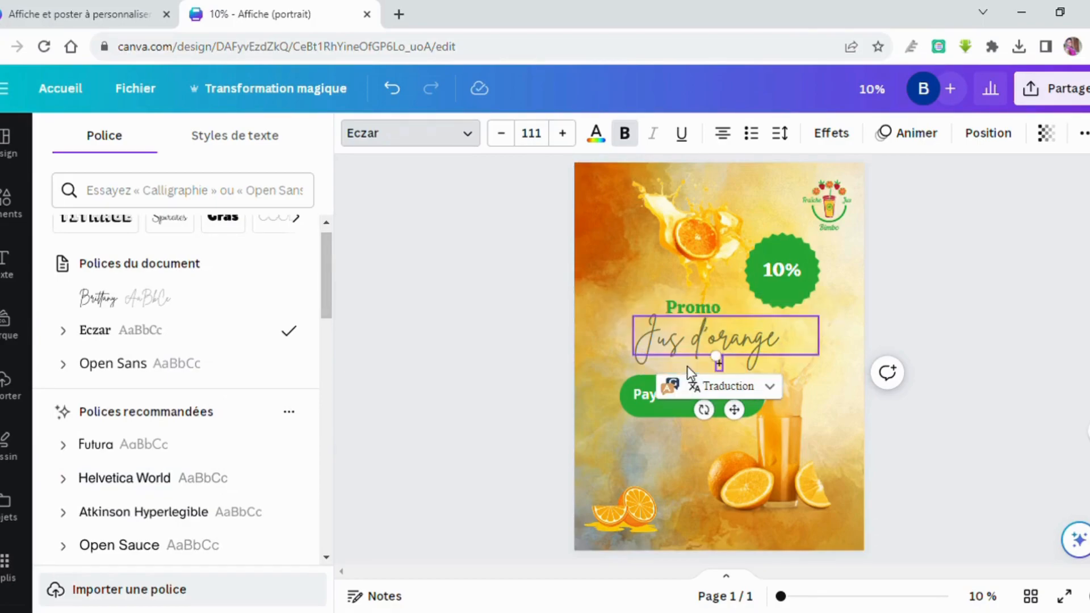
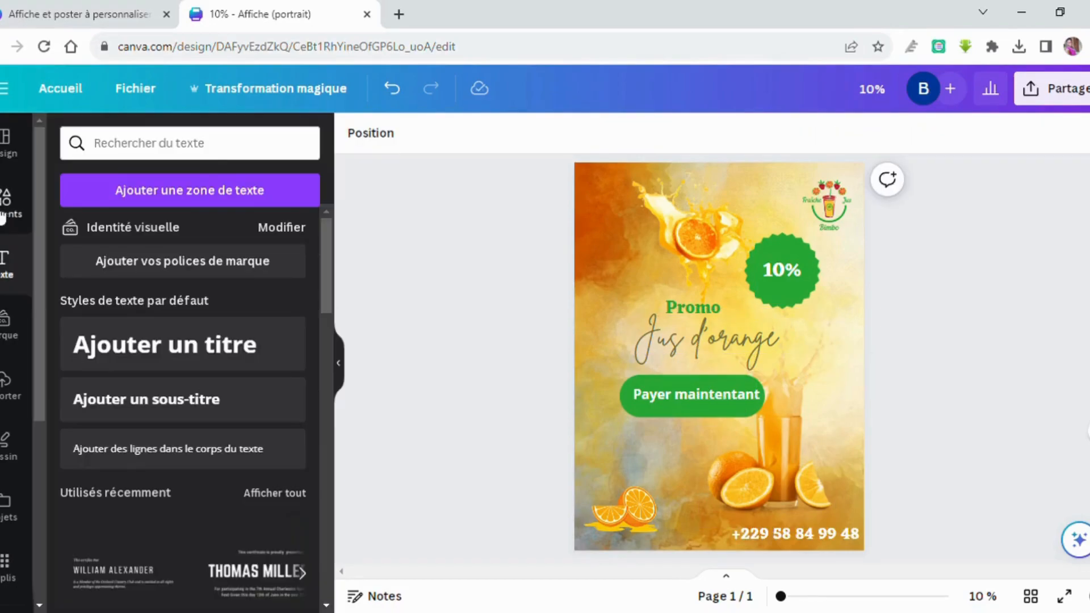
# Open the Elements library and clear the earlier search.
pyautogui.click(12, 152)
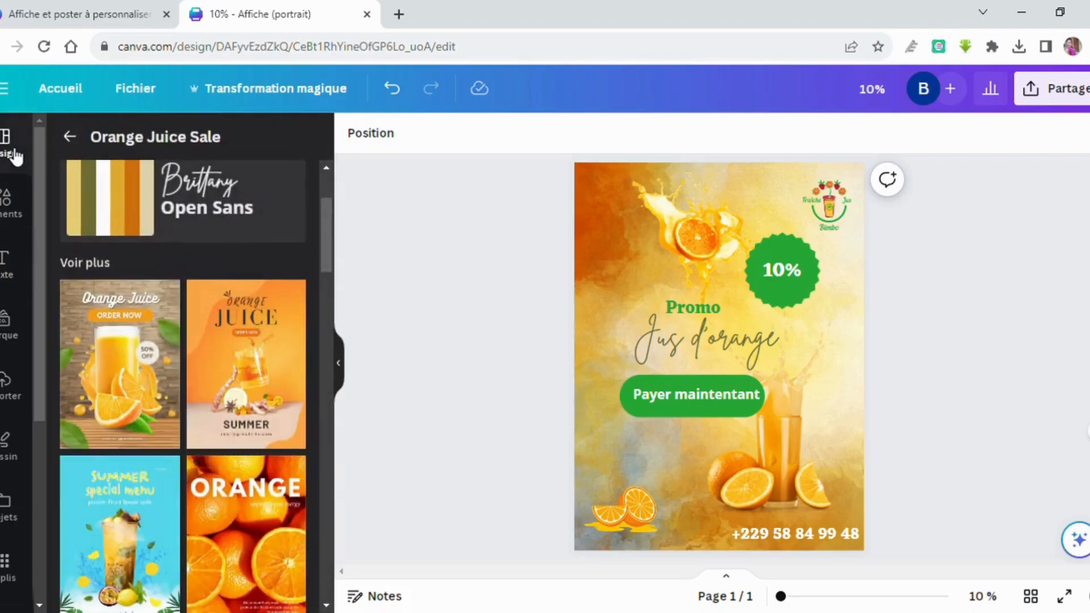
pyautogui.click(5, 204)
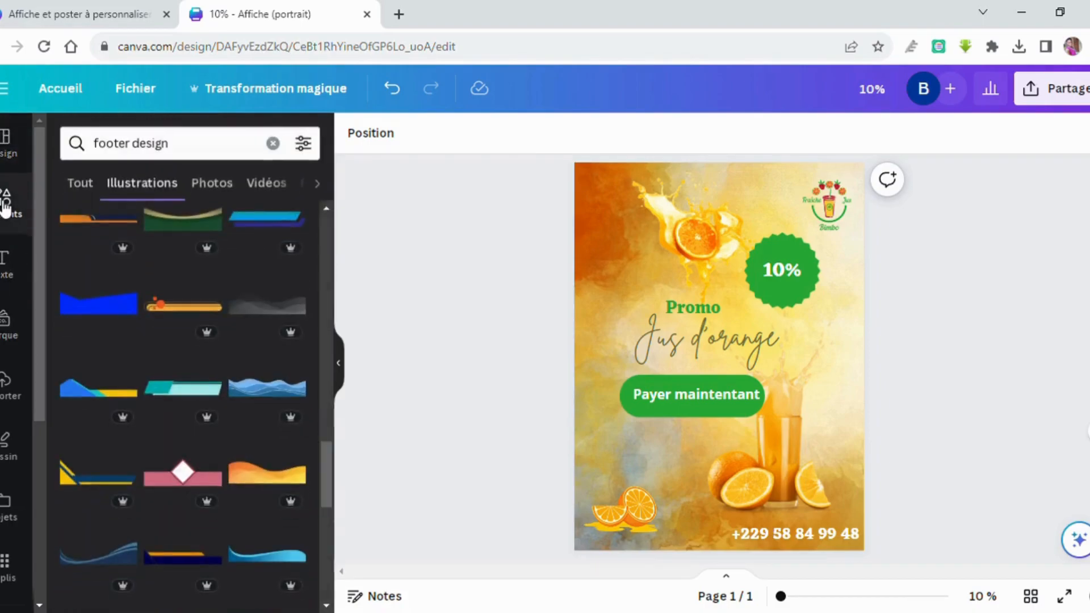
pyautogui.click(282, 152)
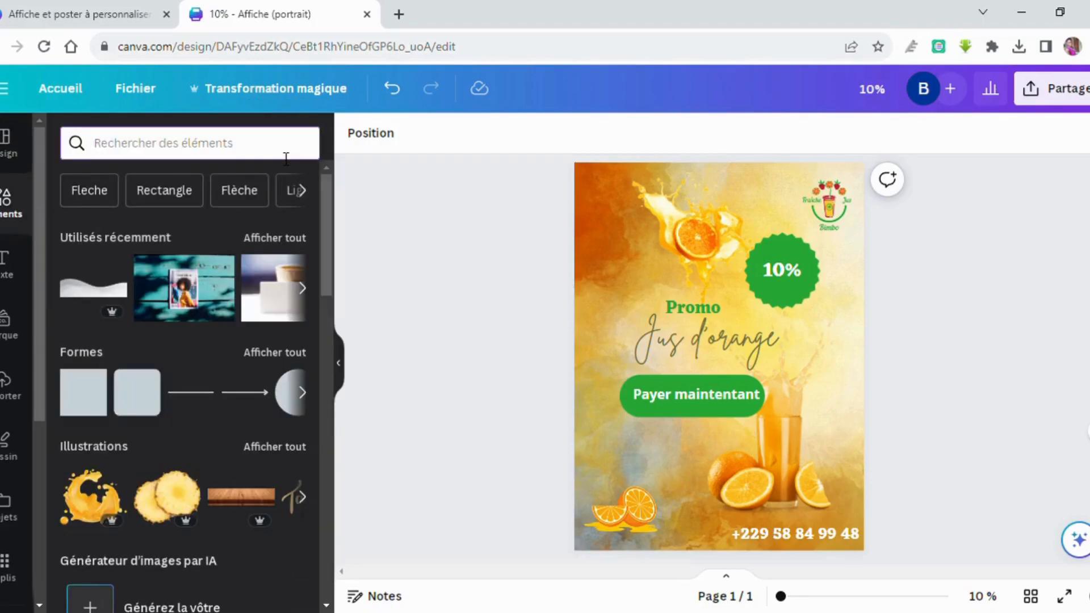
# Search elements for 'téléphone logo' and browse the phone illustrations.
pyautogui.write('te')
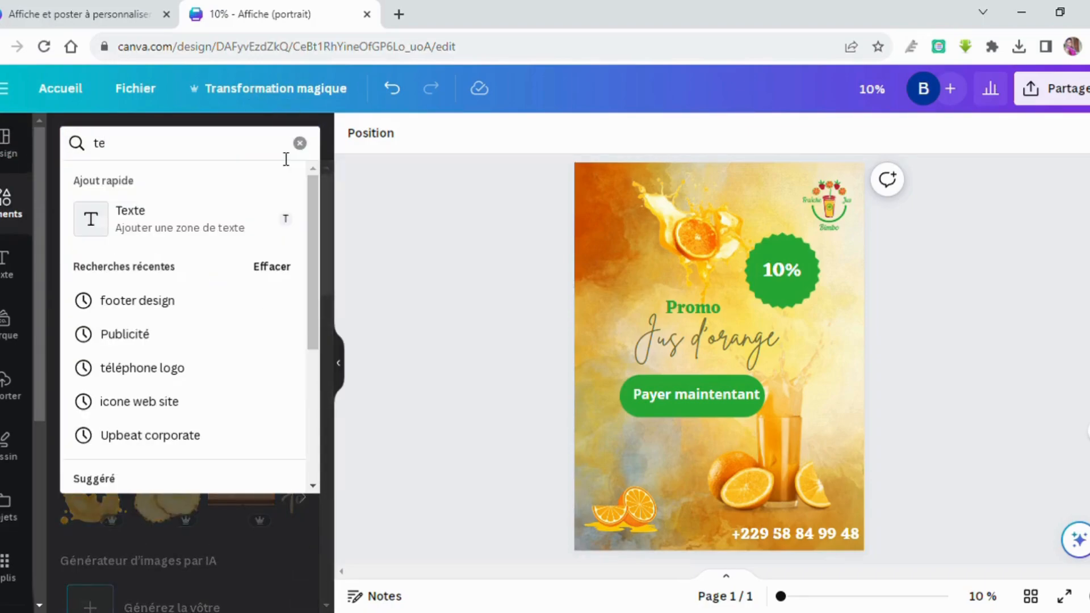
pyautogui.write('l')
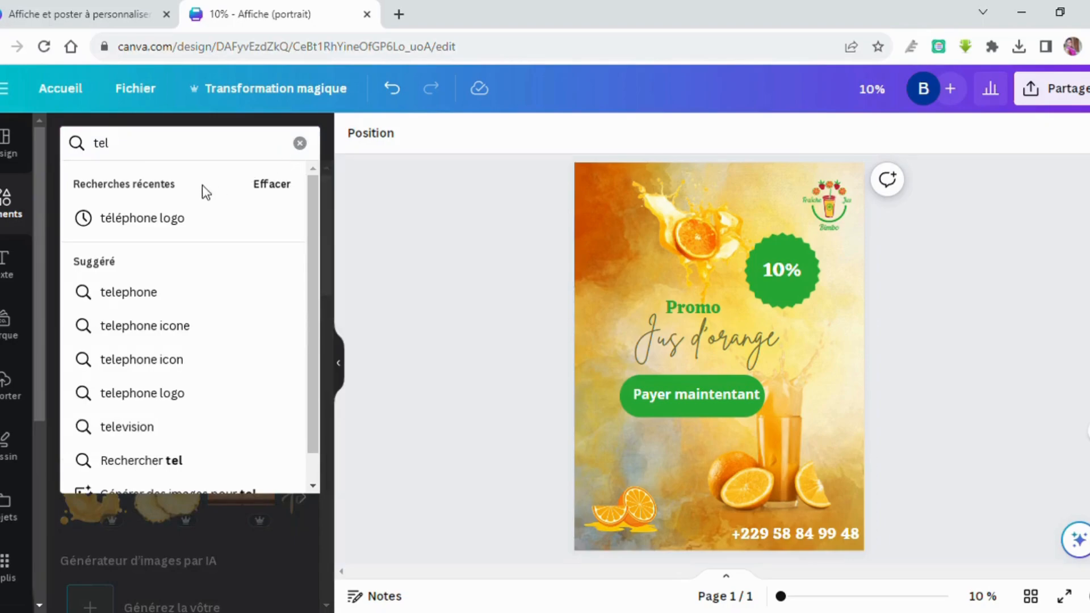
pyautogui.click(189, 217)
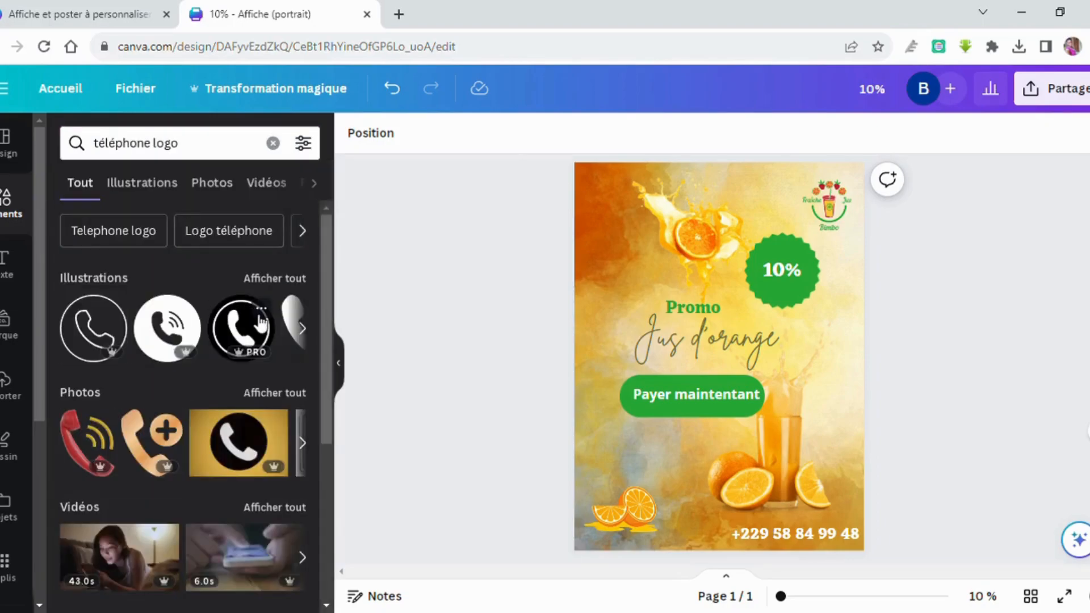
pyautogui.hscroll(2, 257, 319)
pyautogui.hscroll(2, 258, 320)
pyautogui.hscroll(4, 258, 324)
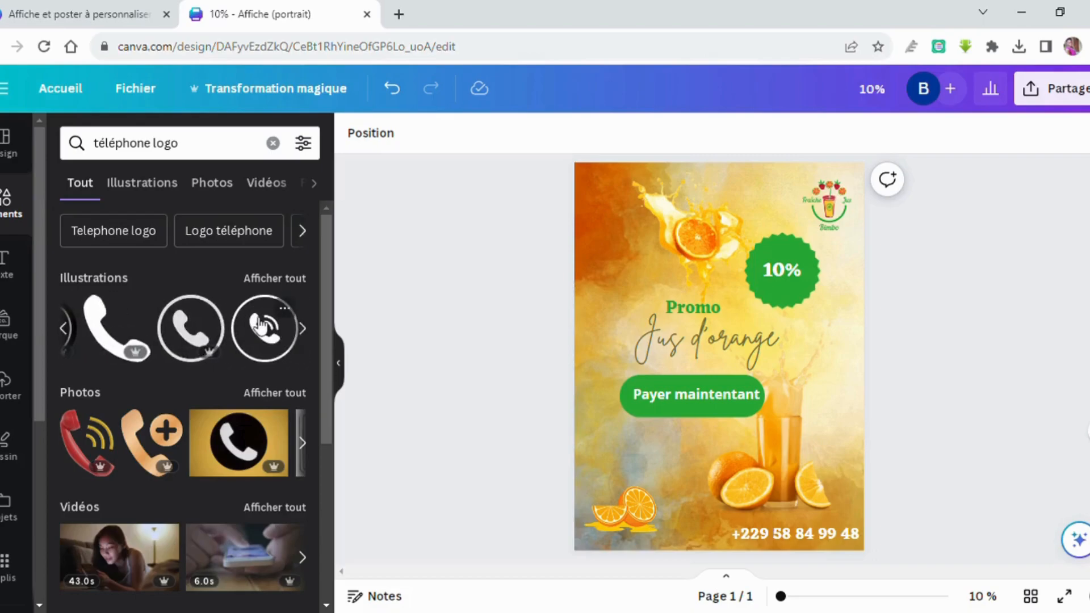
pyautogui.hscroll(-1, 261, 331)
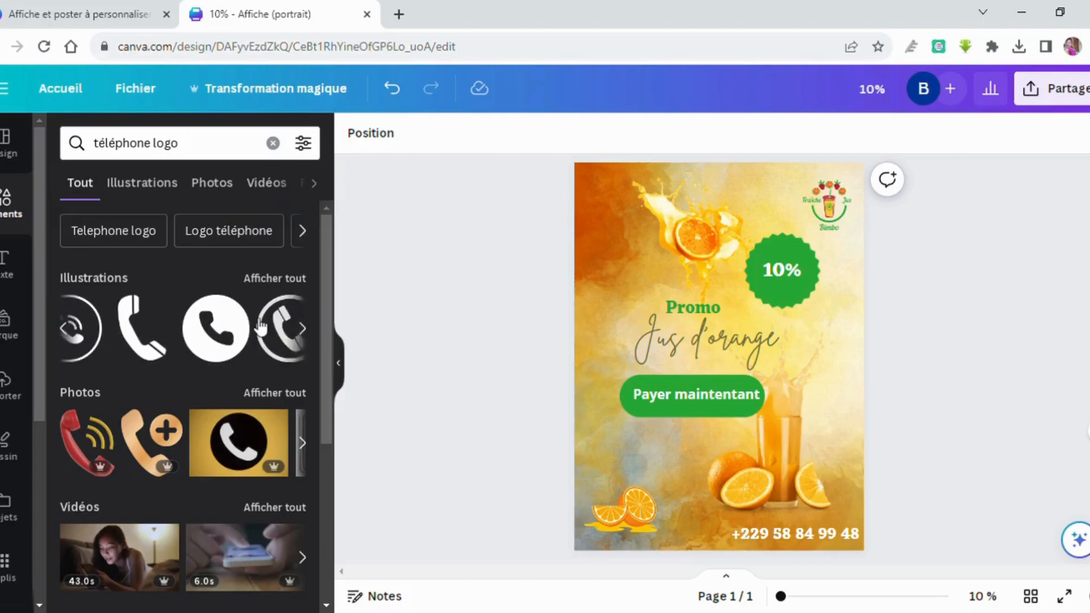
# Place a small white circle phone icon just left of the phone number.
pyautogui.click(246, 335)
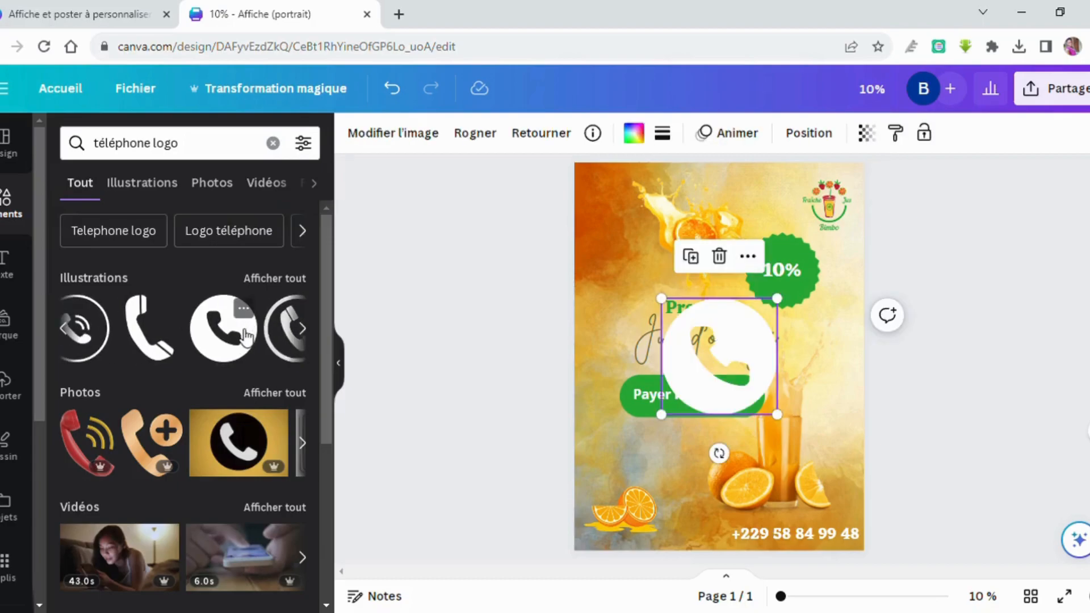
pyautogui.moveTo(714, 387); pyautogui.dragTo(709, 523)
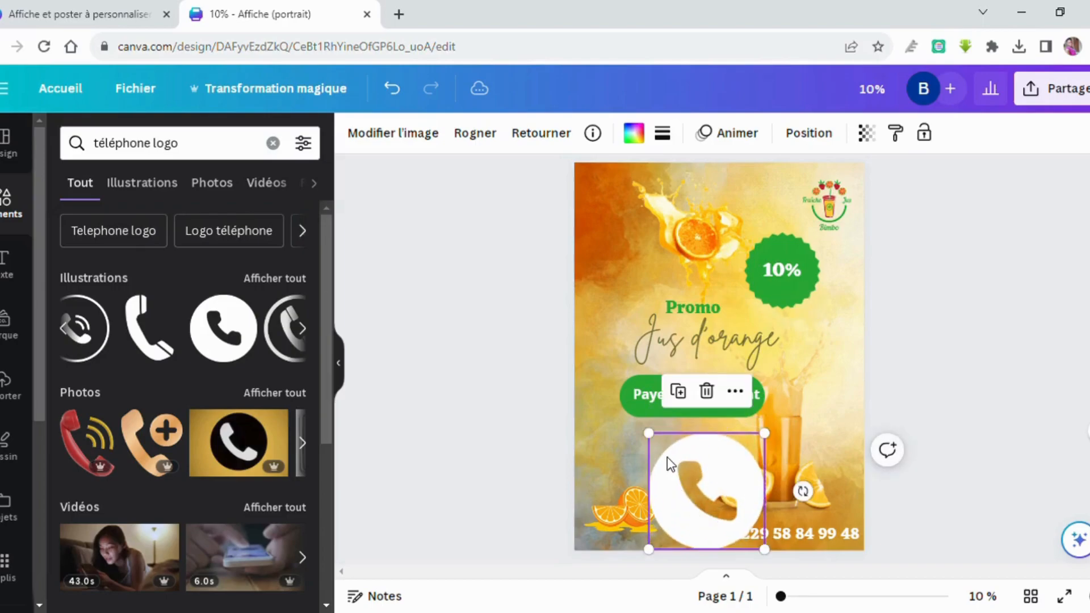
pyautogui.moveTo(764, 433); pyautogui.dragTo(730, 534)
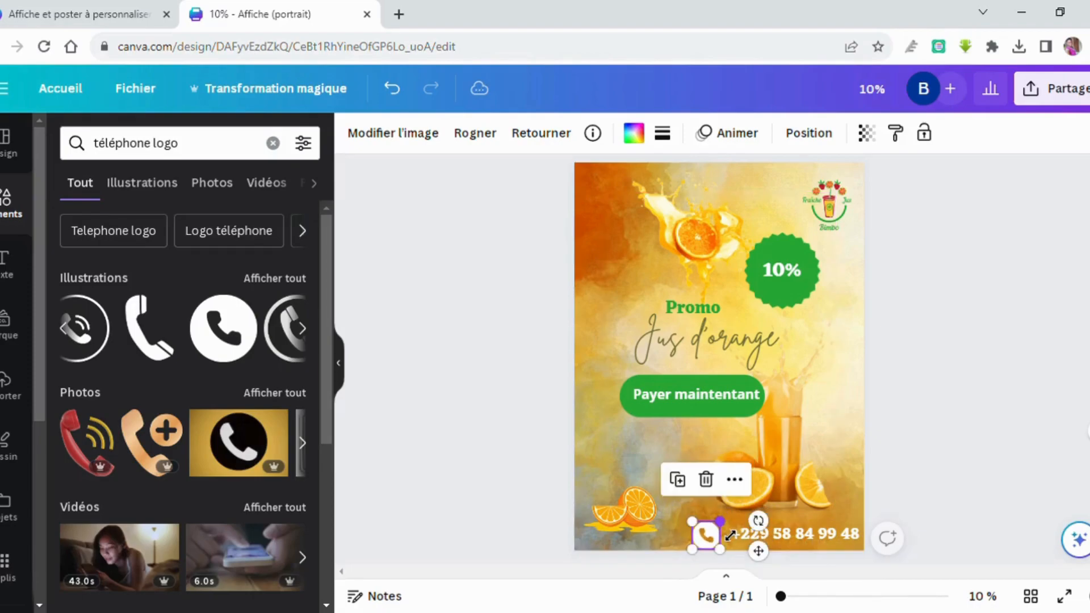
pyautogui.press('Right')
pyautogui.press('Right')
pyautogui.press('Right')
pyautogui.press('Right')
pyautogui.press('Right')
pyautogui.press('Right')
pyautogui.press('Right')
pyautogui.press('Right')
pyautogui.press('Right')
pyautogui.press('Right')
pyautogui.press('Right')
pyautogui.press('Right')
pyautogui.press('Right')
pyautogui.press('Right')
pyautogui.press('Right')
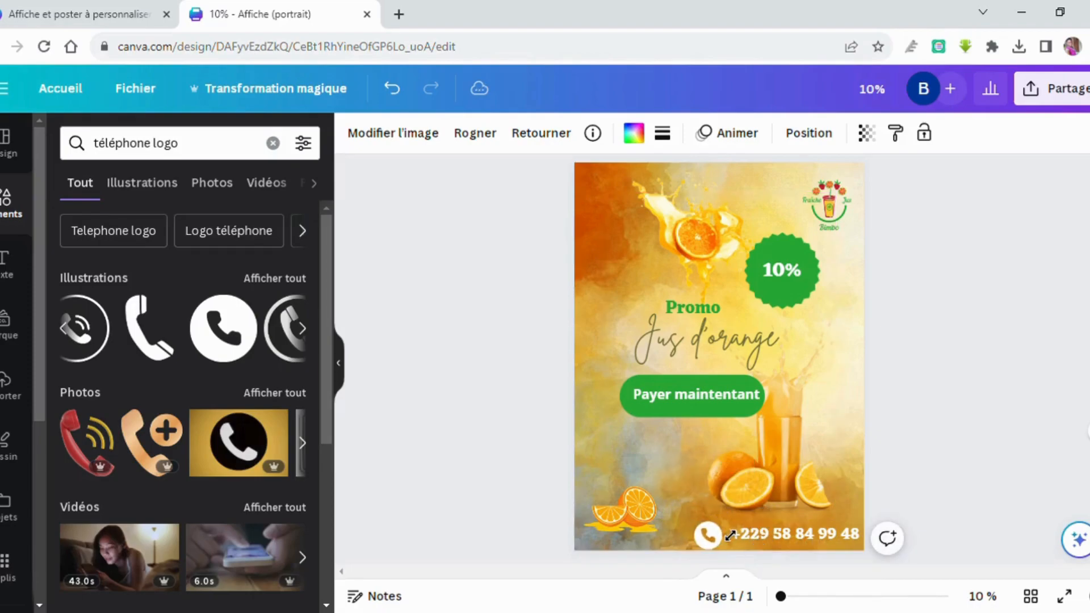
pyautogui.press('Up')
pyautogui.press('Up')
pyautogui.press('Up')
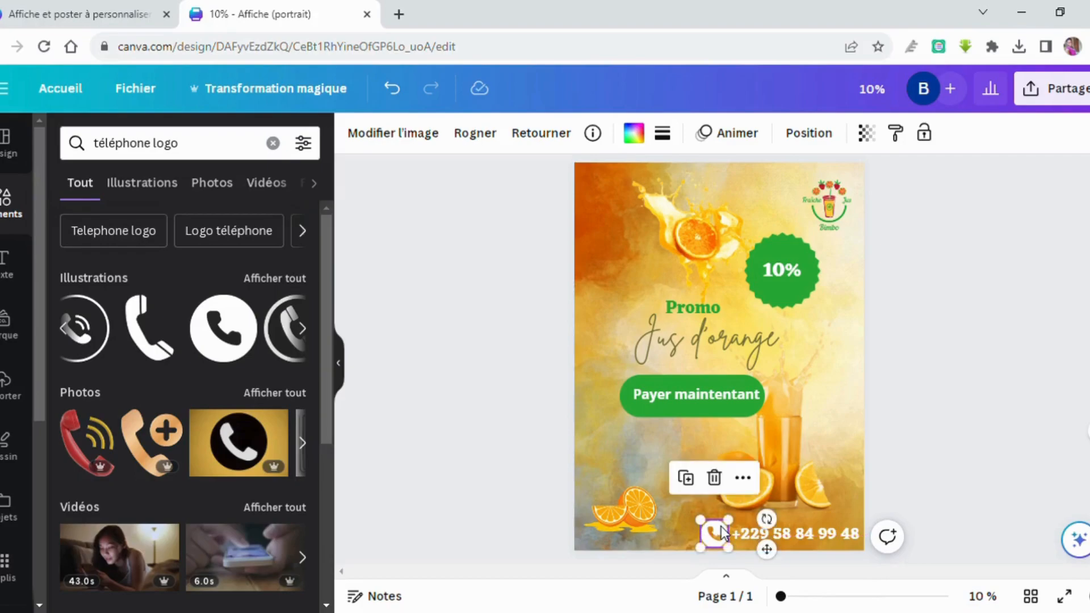
pyautogui.click(1044, 89)
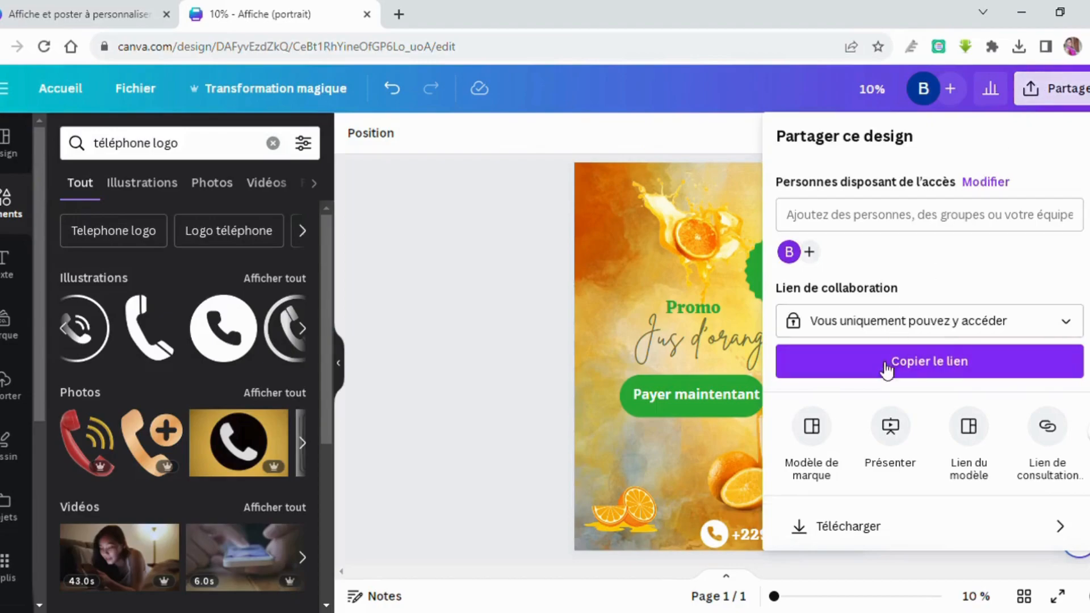
# Download the poster with JPG as the file type.
pyautogui.click(846, 527)
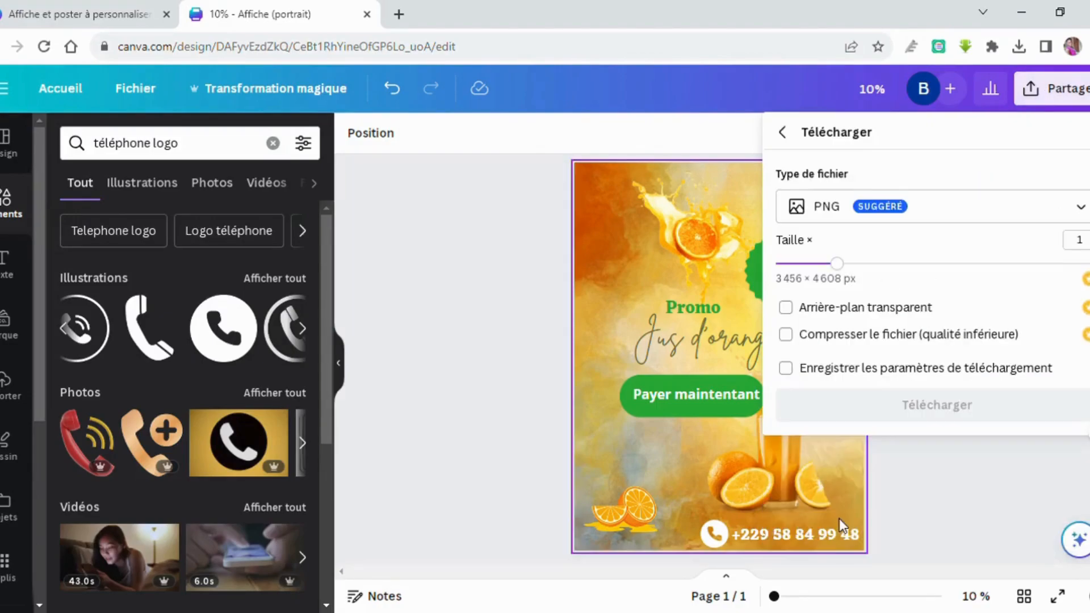
pyautogui.click(860, 219)
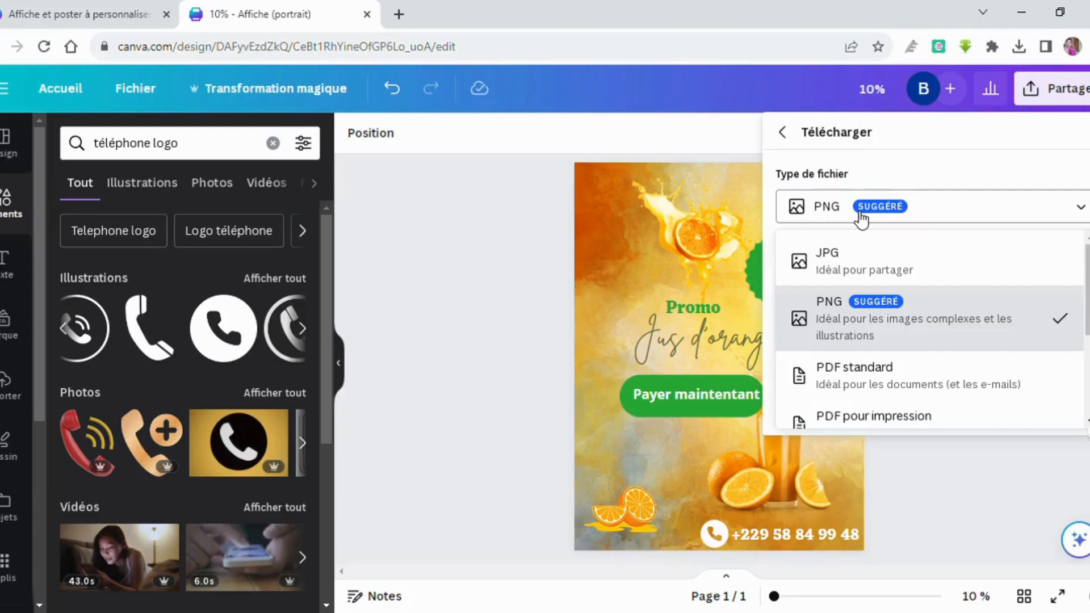
pyautogui.click(862, 258)
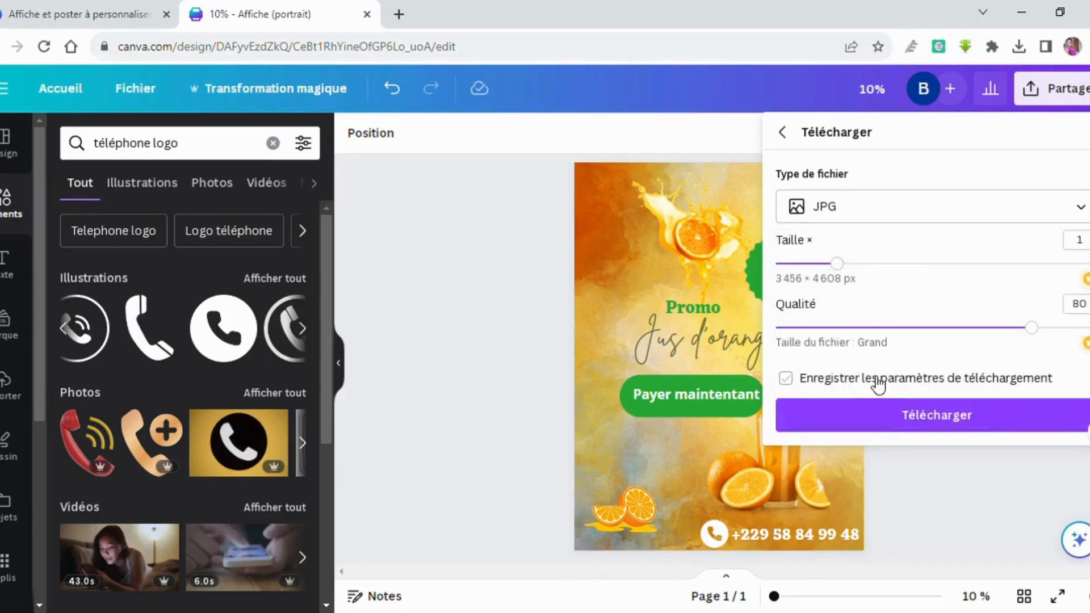
pyautogui.click(883, 417)
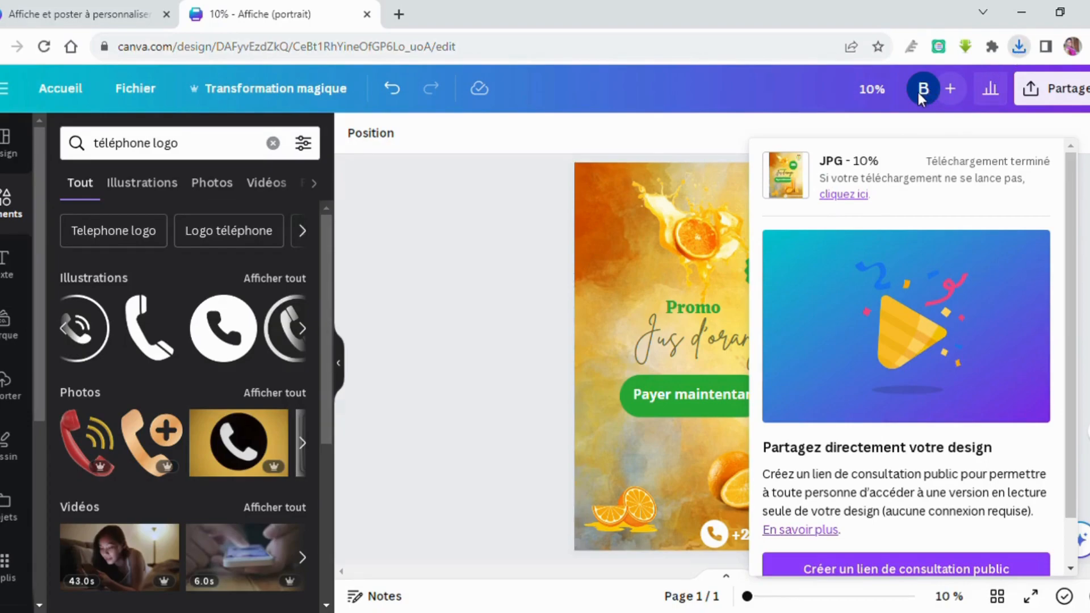
# Rename the design from '10%' to 'affiche1'.
pyautogui.click(620, 274)
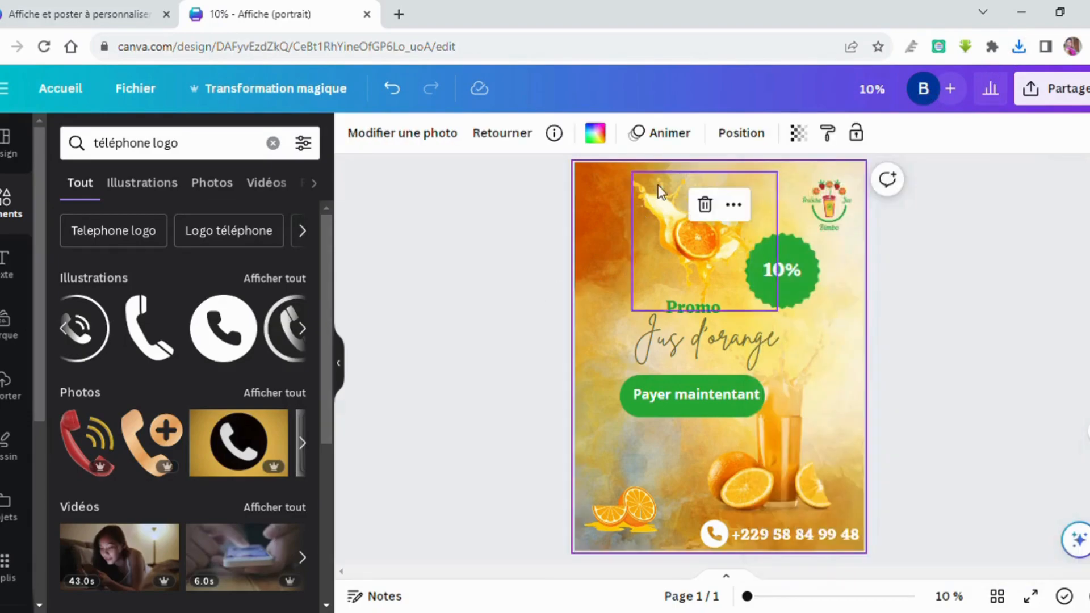
pyautogui.click(883, 96)
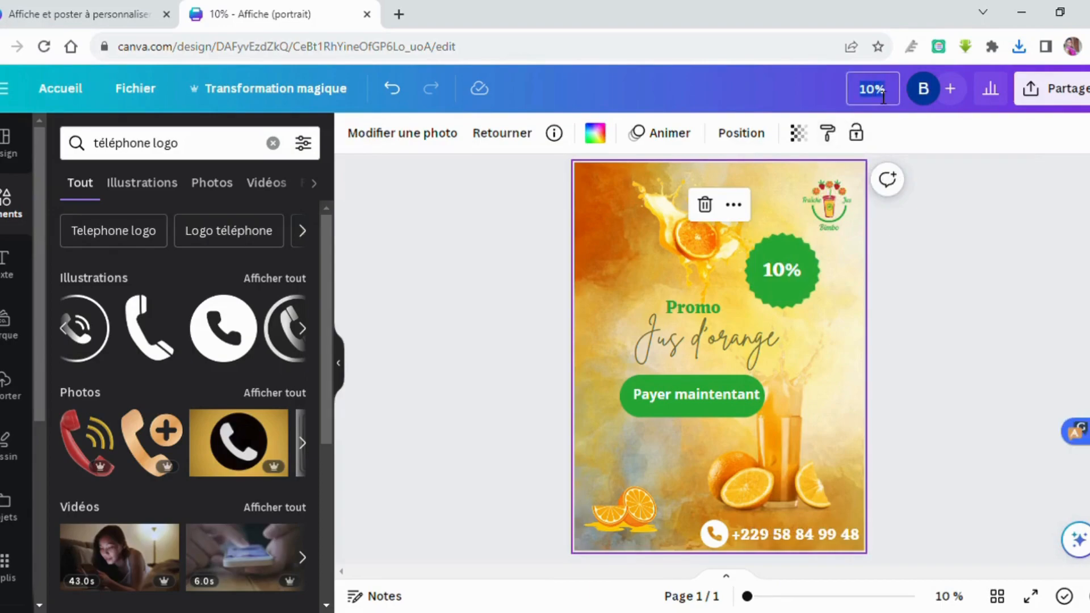
pyautogui.press('BackSpace')
pyautogui.press('BackSpace')
pyautogui.press('BackSpace')
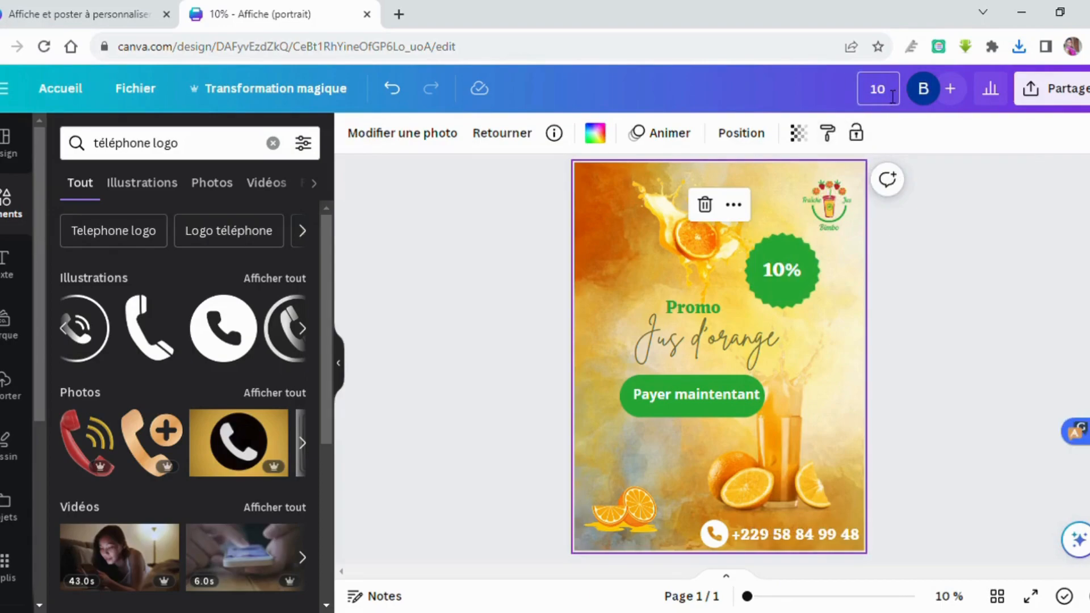
pyautogui.write('affiche1')
pyautogui.press('Return')
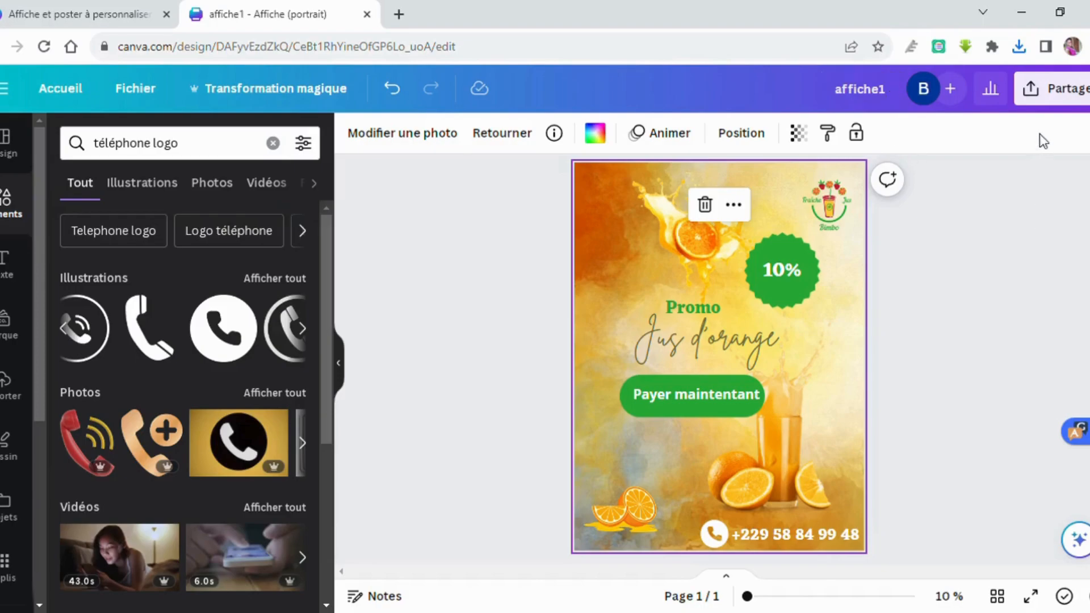
# Download the affiche1 poster again as a JPG file.
pyautogui.click(1051, 89)
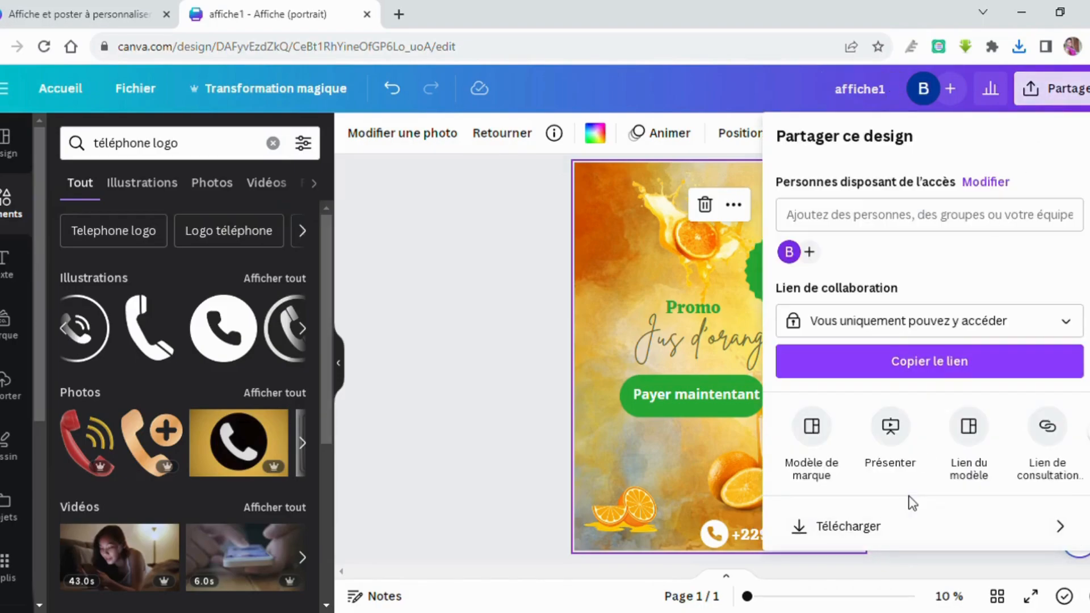
pyautogui.scroll(-2, 910, 499)
pyautogui.click(916, 436)
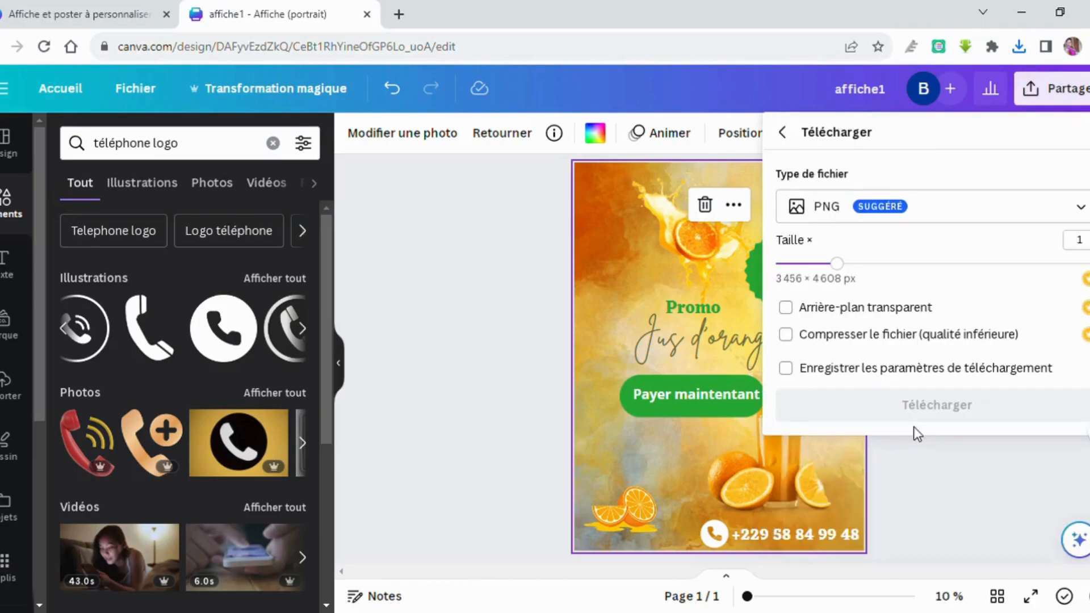
pyautogui.click(920, 208)
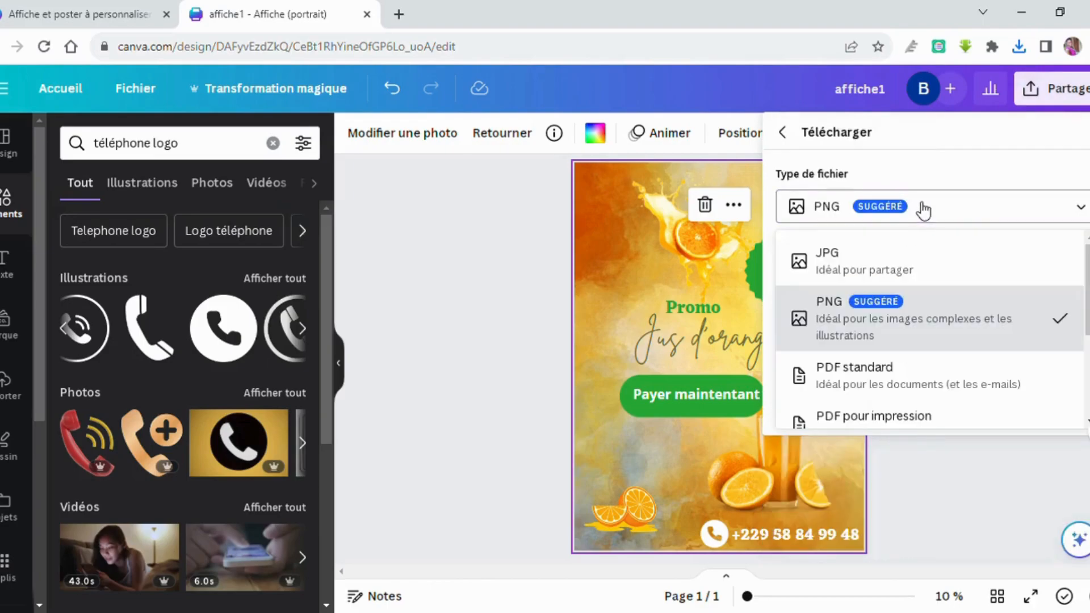
pyautogui.click(898, 260)
pyautogui.click(880, 419)
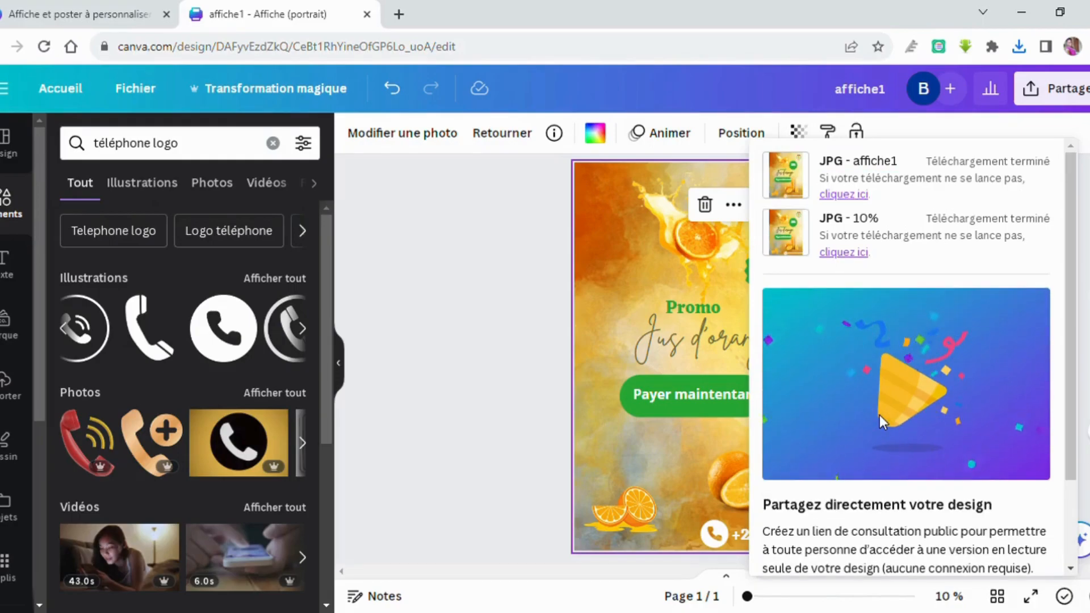
pyautogui.click(417, 448)
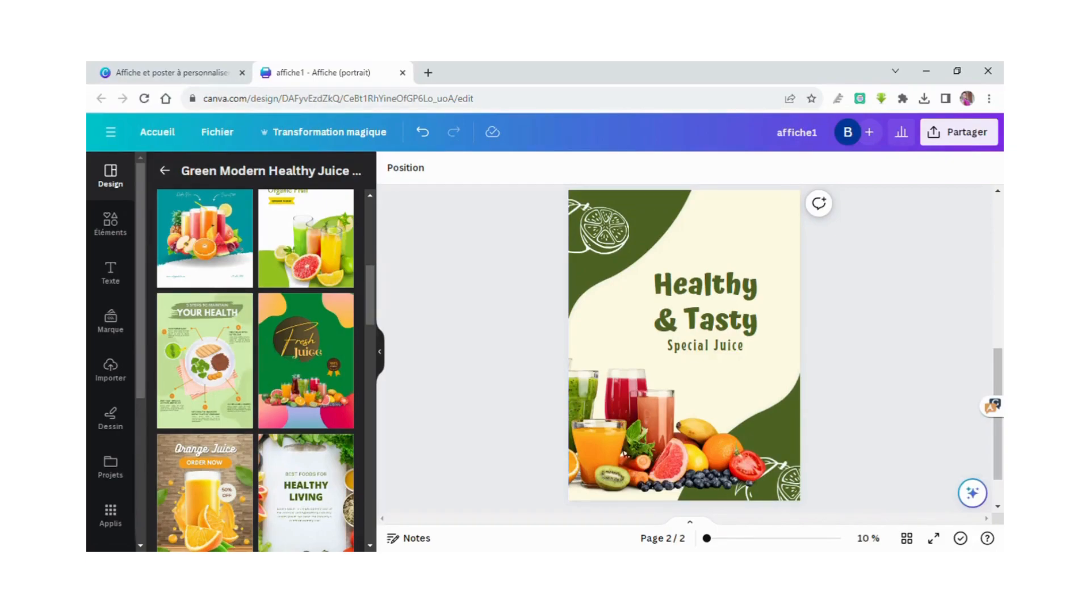
# Scroll through the healthy-juice template thumbnails for page 2.
pyautogui.scroll(-2, 310, 316)
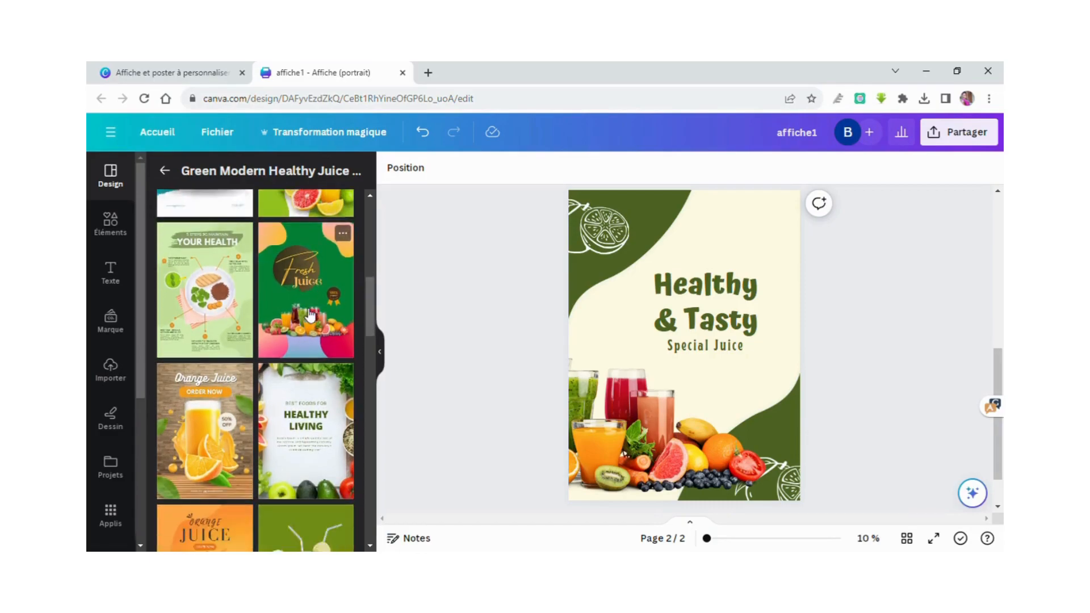
pyautogui.scroll(-5, 310, 316)
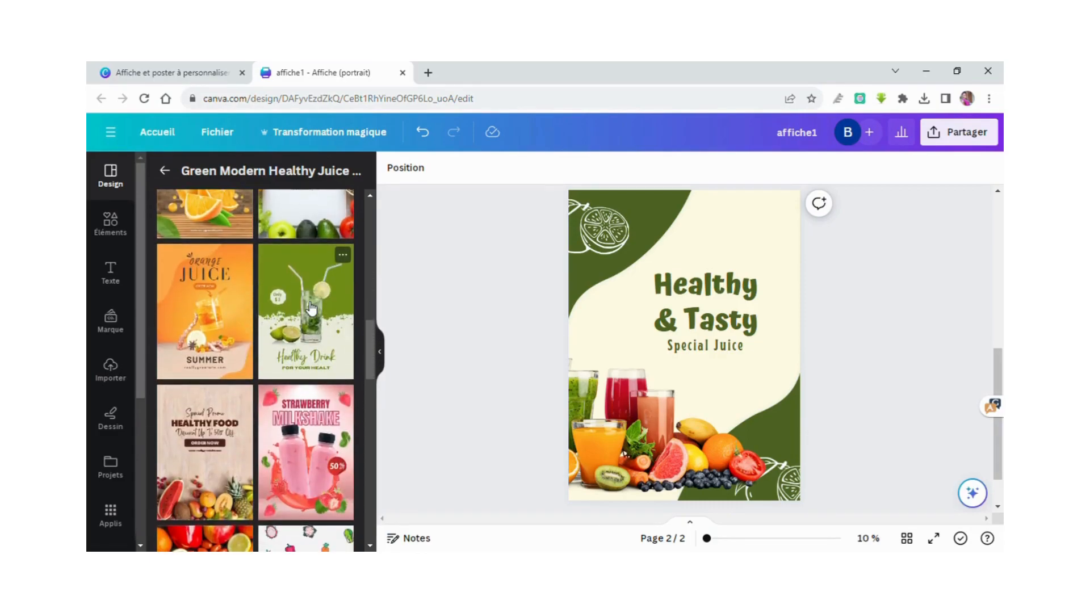
pyautogui.scroll(-6, 311, 307)
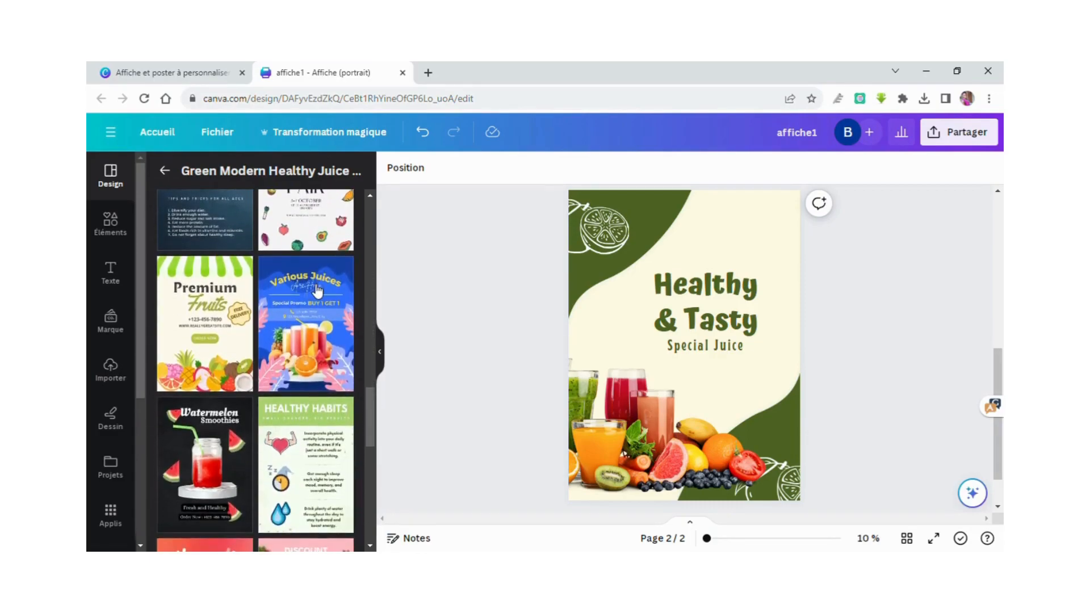
pyautogui.scroll(5, 317, 291)
pyautogui.scroll(8, 317, 291)
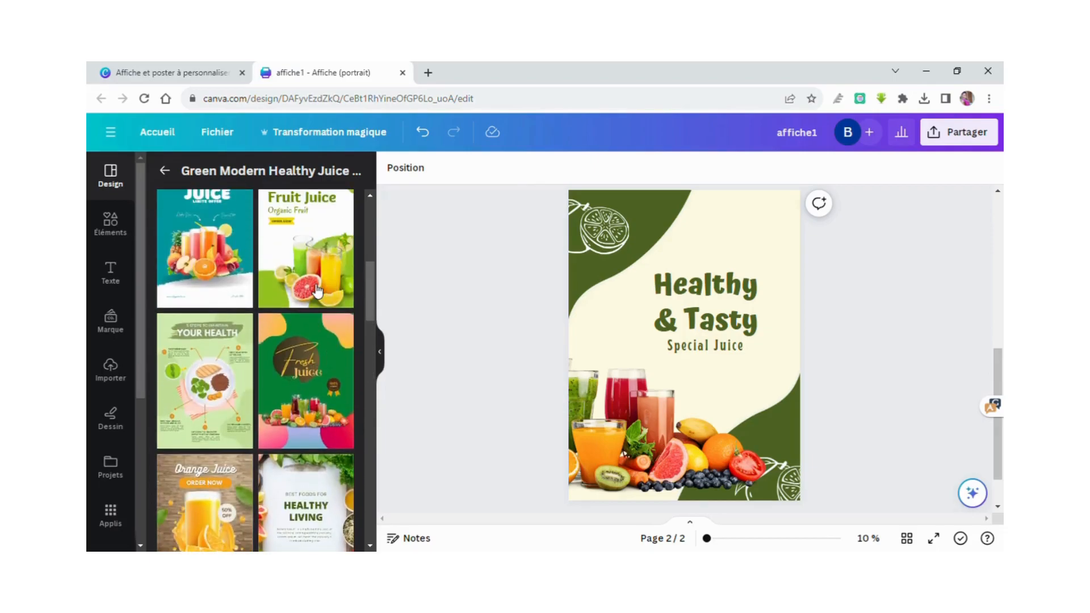
# Apply the Fruit Juice template to page 2 and add the juice logo top-left.
pyautogui.click(314, 324)
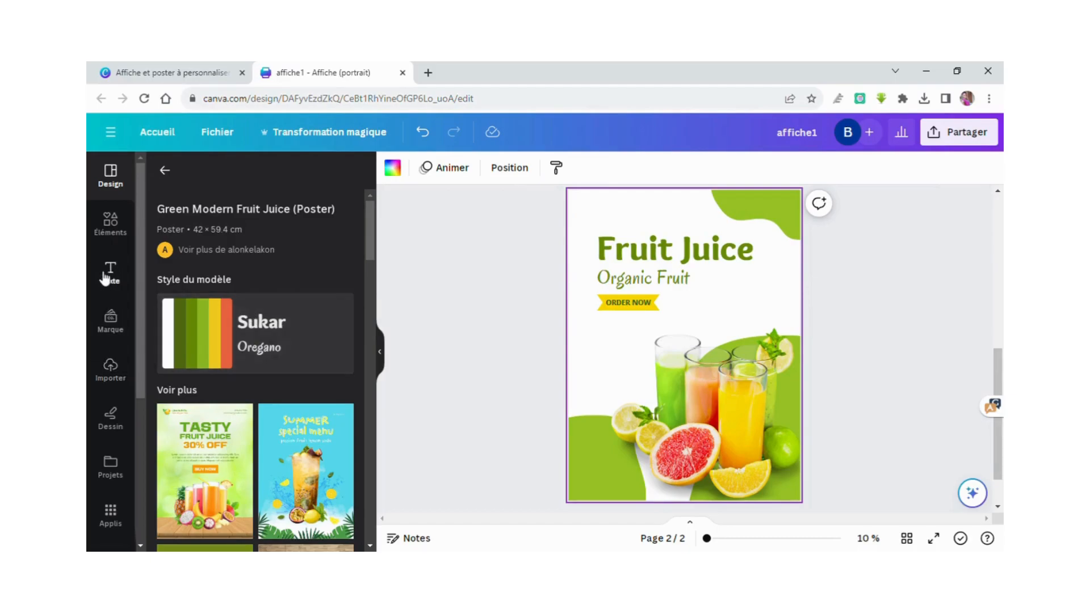
pyautogui.click(115, 363)
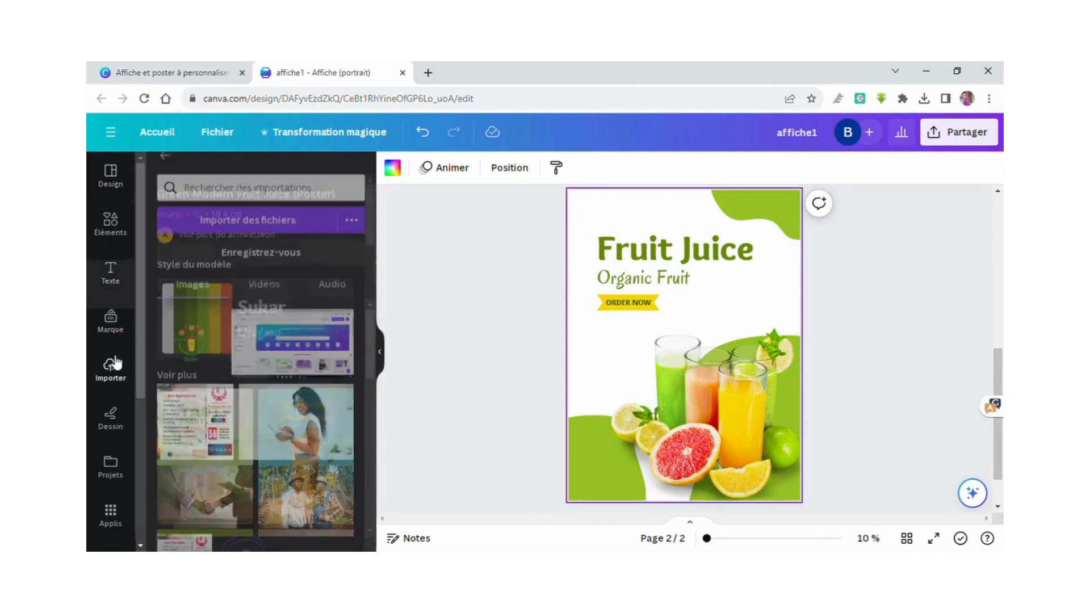
pyautogui.click(198, 339)
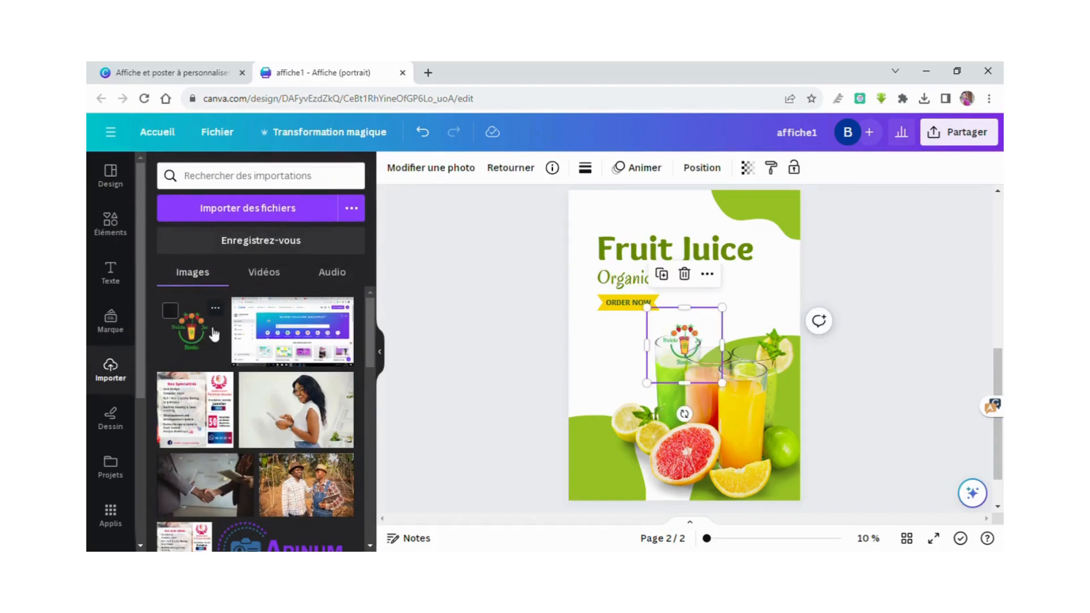
pyautogui.moveTo(691, 349); pyautogui.dragTo(602, 225)
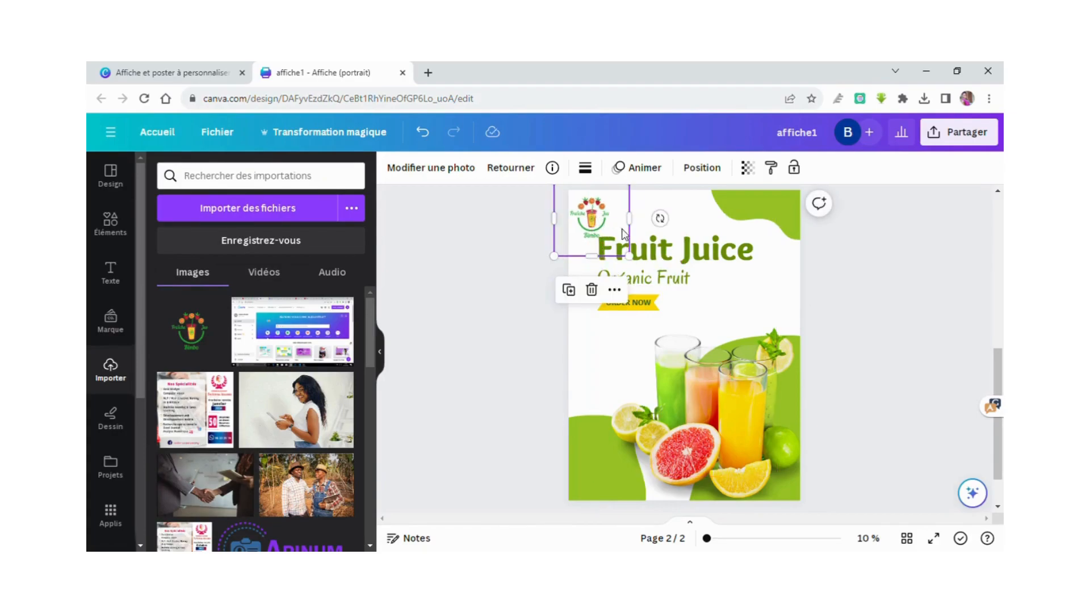
# Move the juice-glasses photo lower and to the right on the page.
pyautogui.click(682, 288)
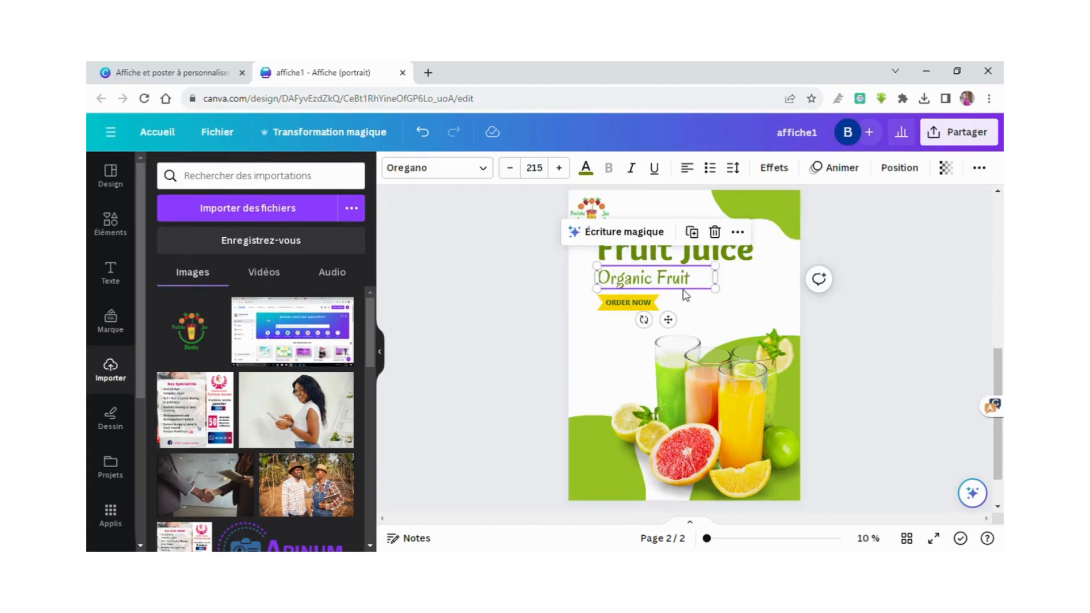
pyautogui.click(610, 346)
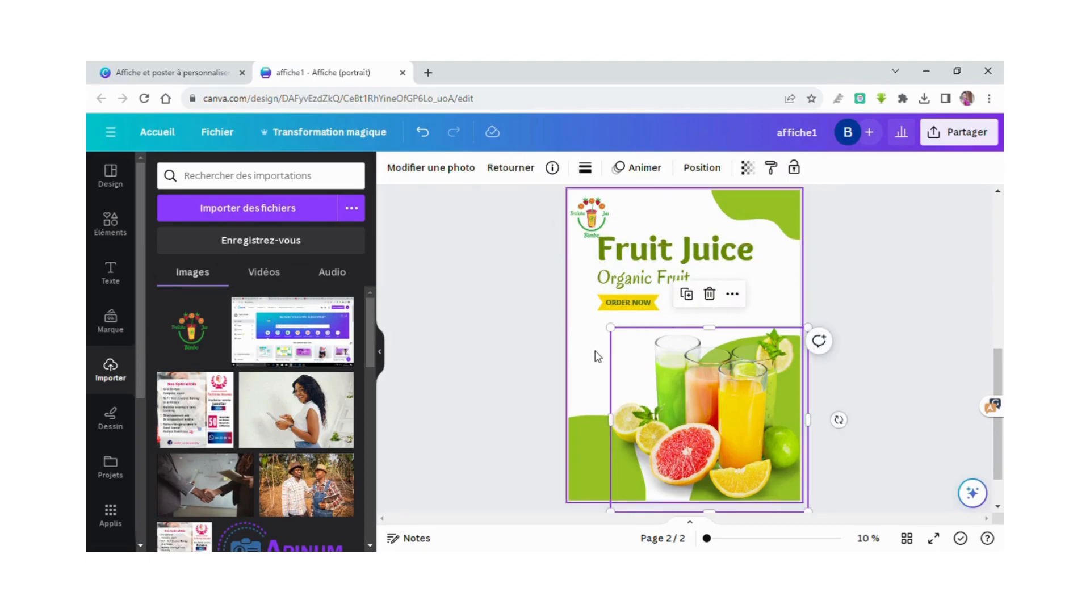
pyautogui.click(598, 356)
pyautogui.click(671, 357)
pyautogui.moveTo(671, 360); pyautogui.dragTo(643, 281)
pyautogui.moveTo(660, 339); pyautogui.dragTo(703, 423)
# Shrink the juice logo in the top-left corner.
pyautogui.click(767, 317)
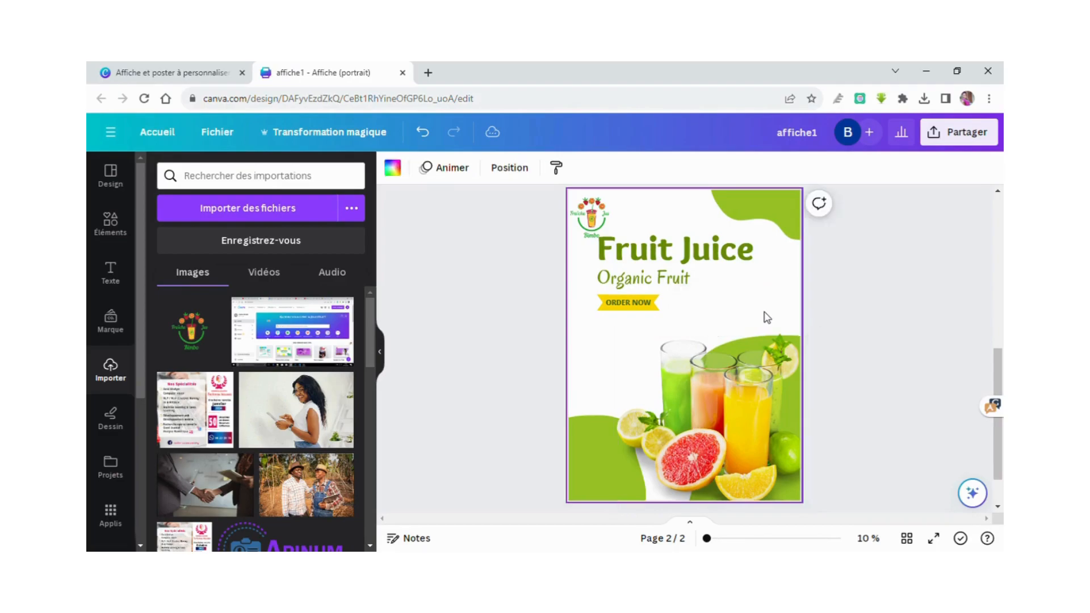
pyautogui.click(606, 221)
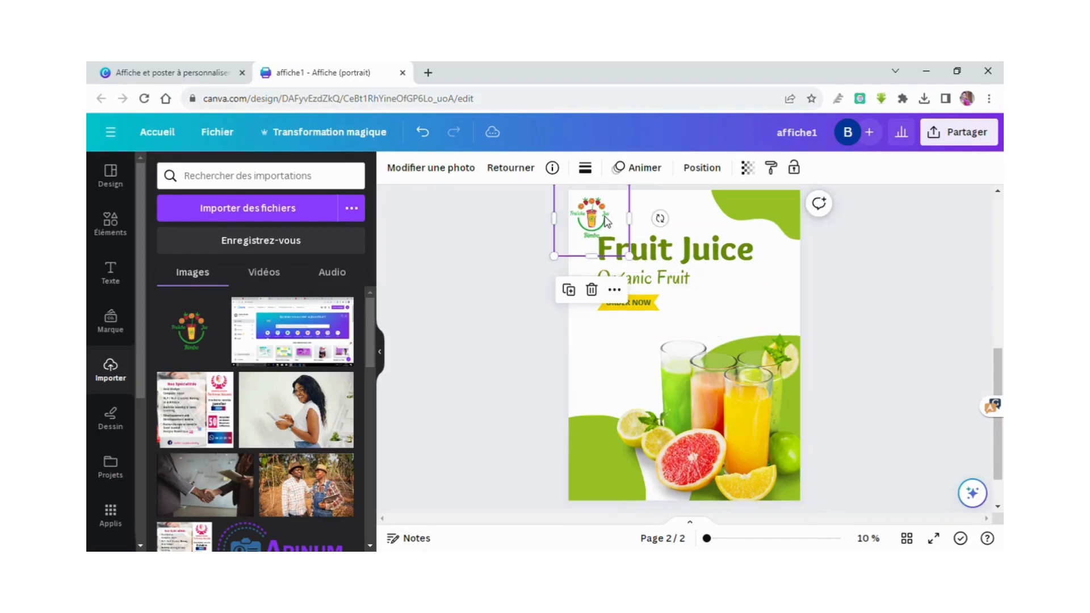
pyautogui.moveTo(565, 264); pyautogui.dragTo(585, 216)
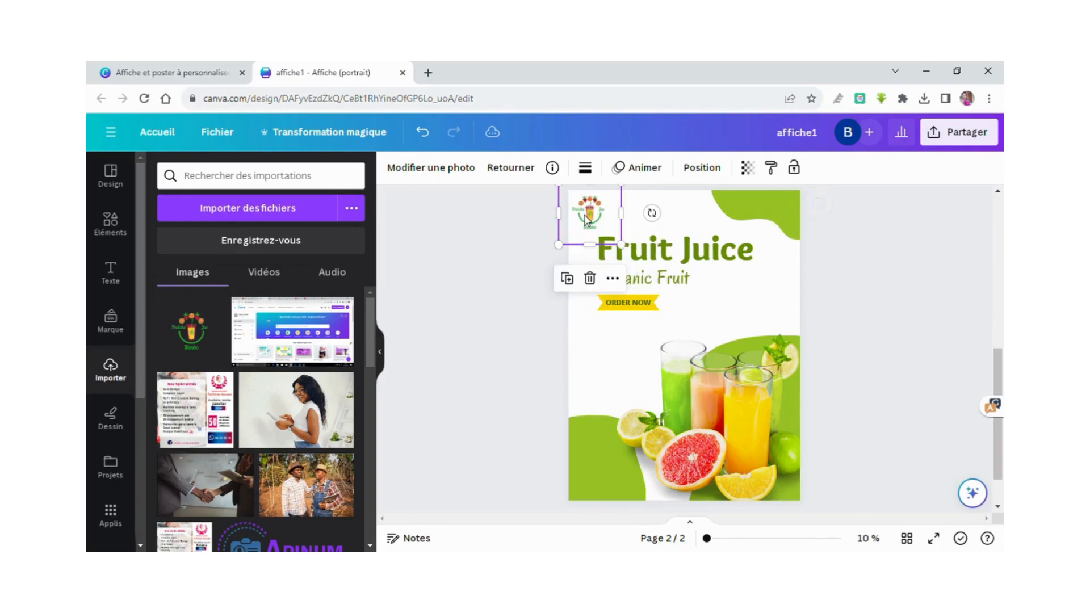
# Replace the page 2 heading text 'Fruit Juice' with 'Bimbo'.
pyautogui.click(657, 250)
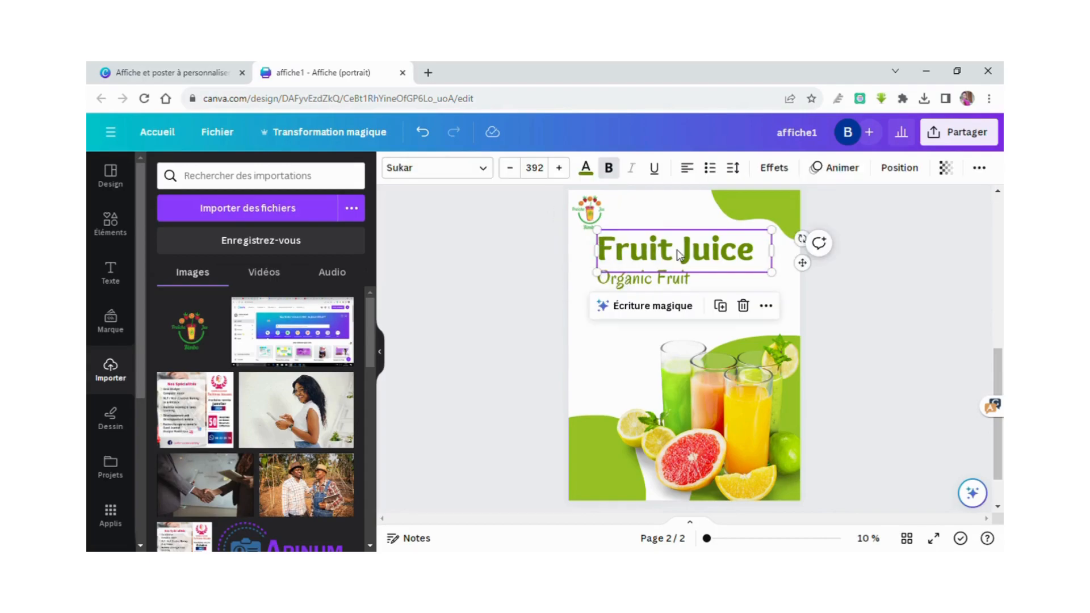
pyautogui.doubleClick(681, 255)
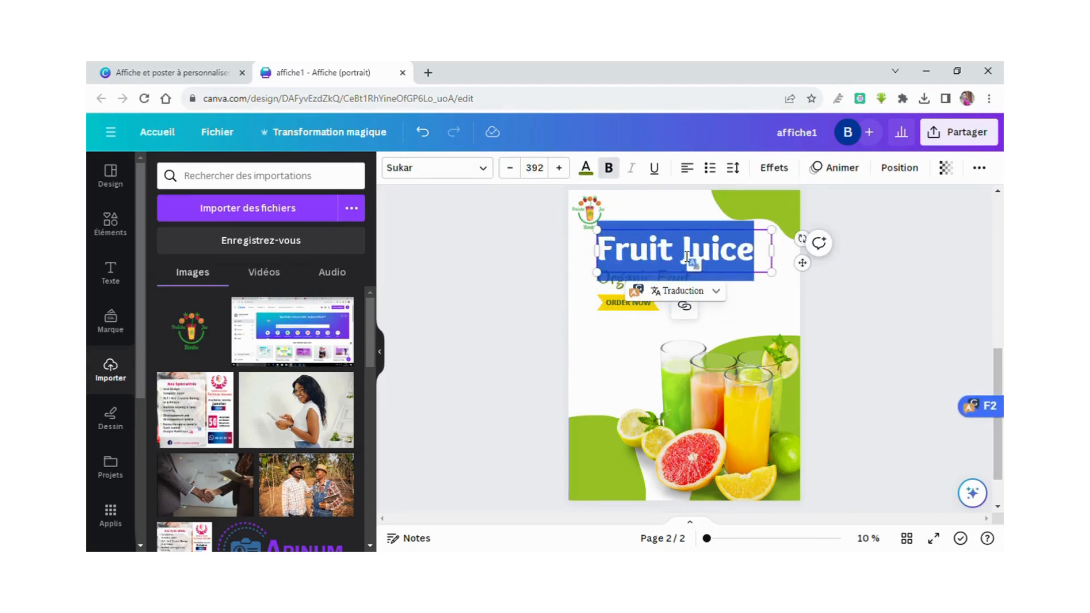
pyautogui.write('Bim')
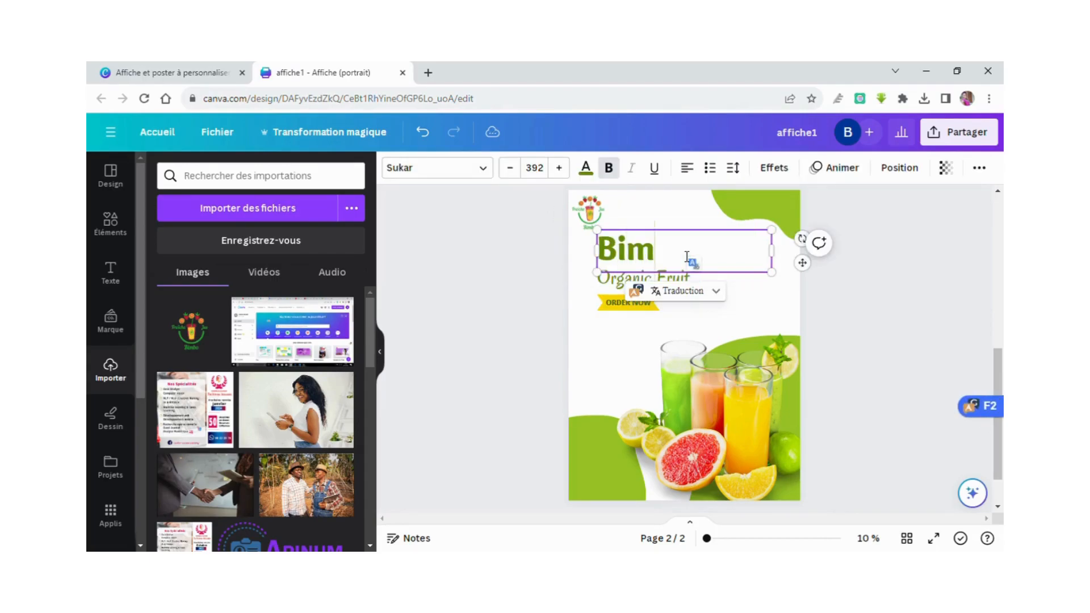
pyautogui.write('bo')
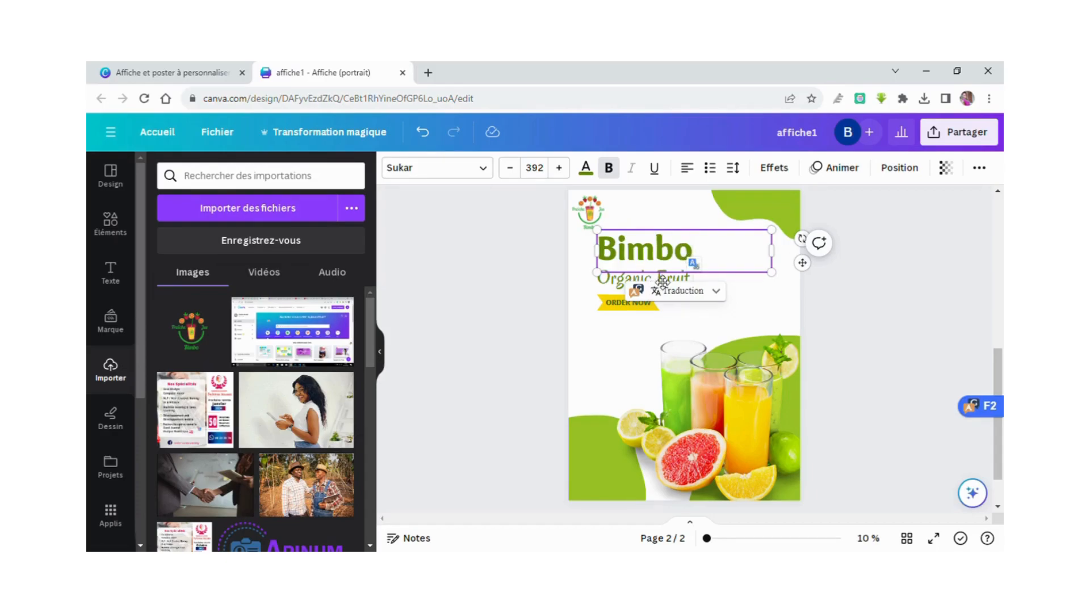
pyautogui.click(601, 350)
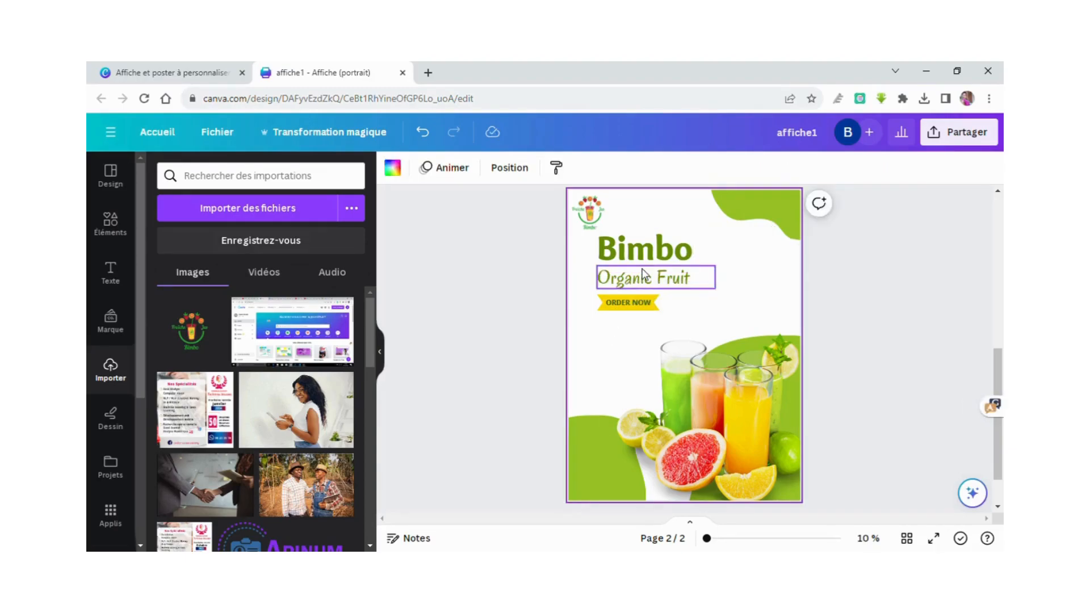
pyautogui.doubleClick(654, 281)
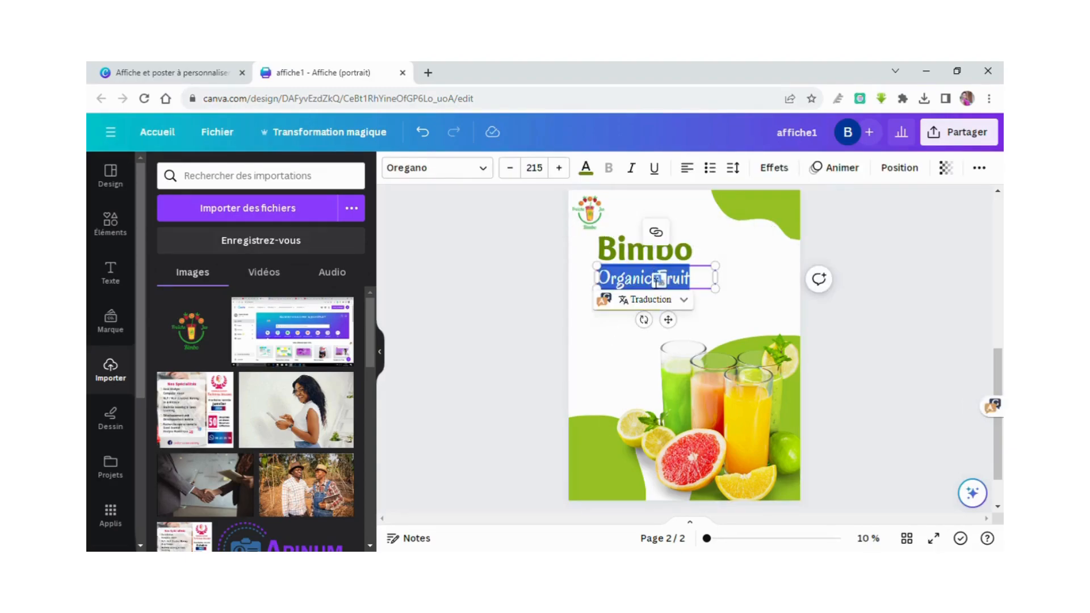
# Type 'Fraiche Jus' over the Organic Fruit subtitle and confirm the edit.
pyautogui.write('Fraiche Jus')
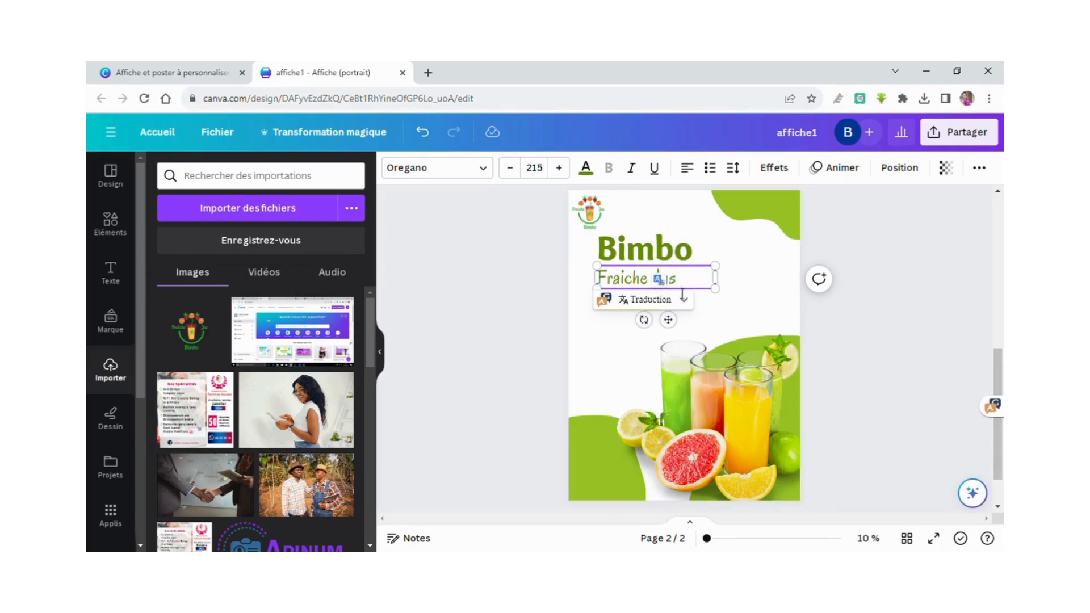
pyautogui.click(610, 346)
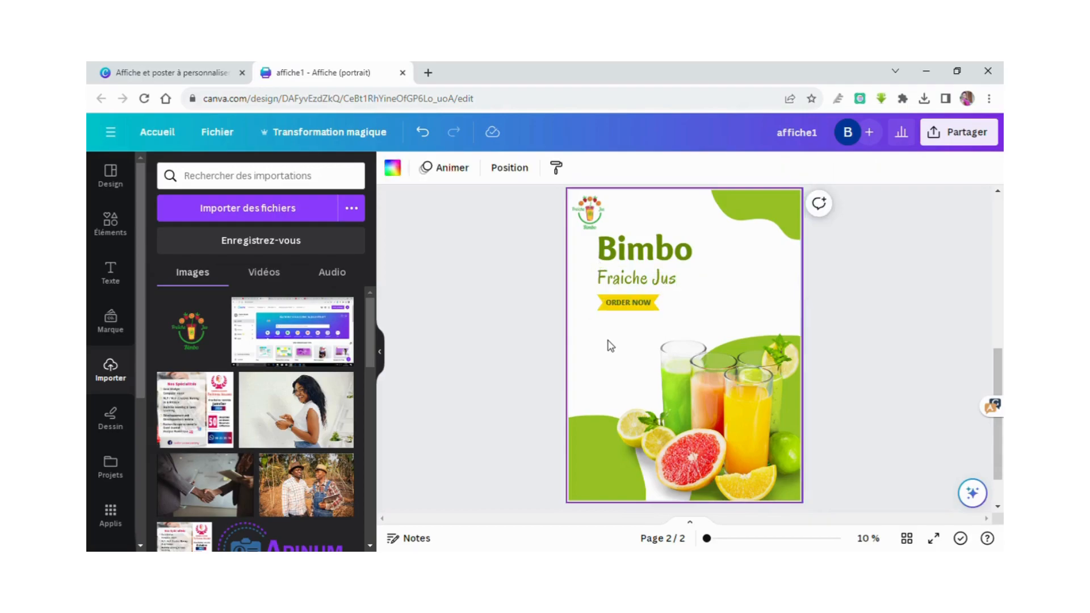
pyautogui.click(626, 306)
# Delete the ORDER NOW text and the yellow banner behind it.
pyautogui.doubleClick(627, 307)
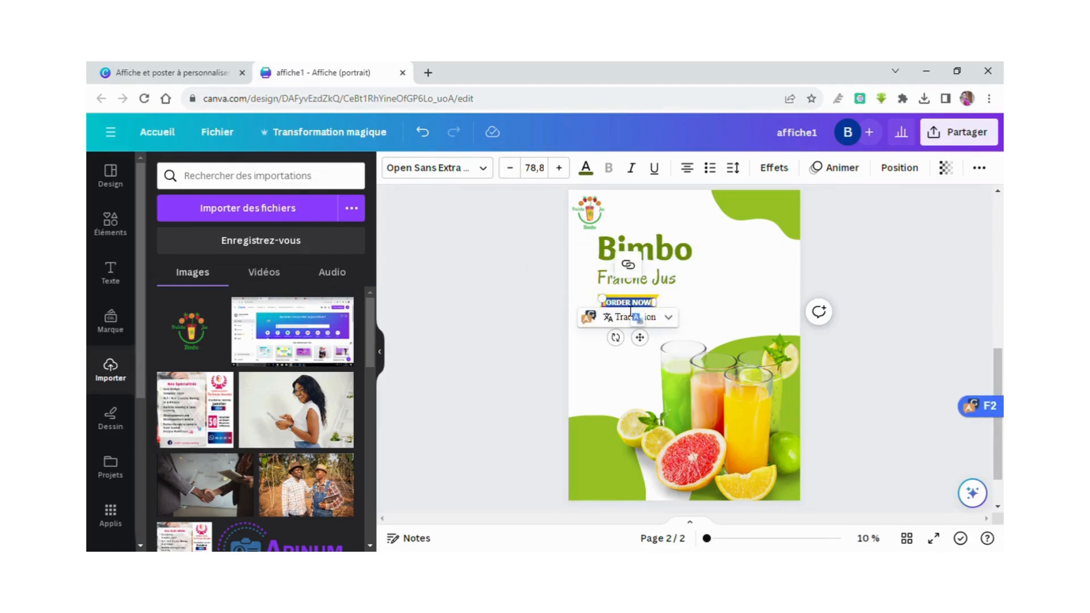
pyautogui.click(602, 361)
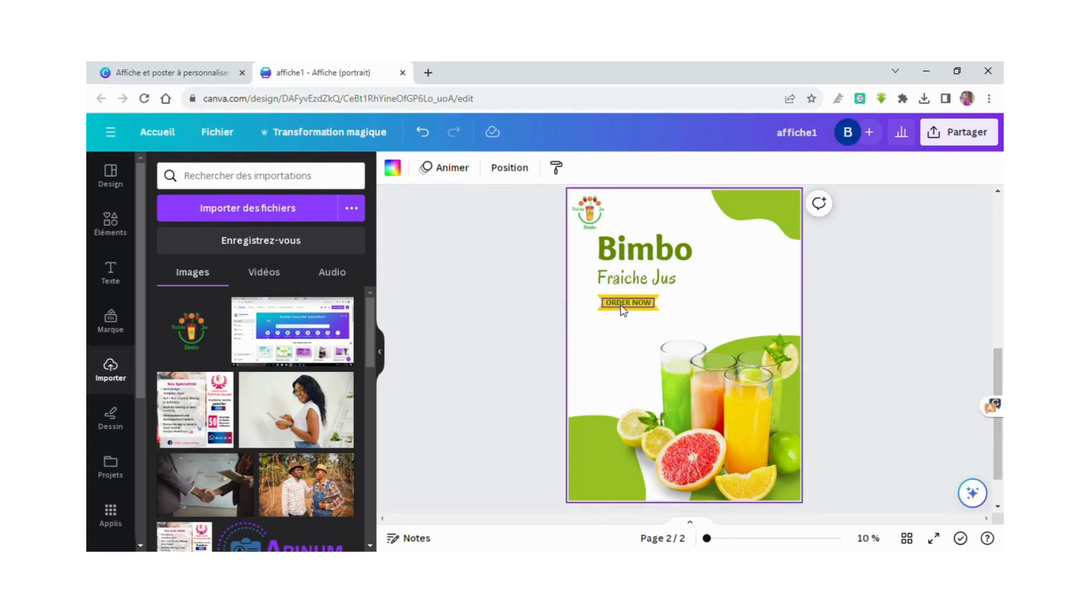
pyautogui.click(623, 310)
pyautogui.press('Delete')
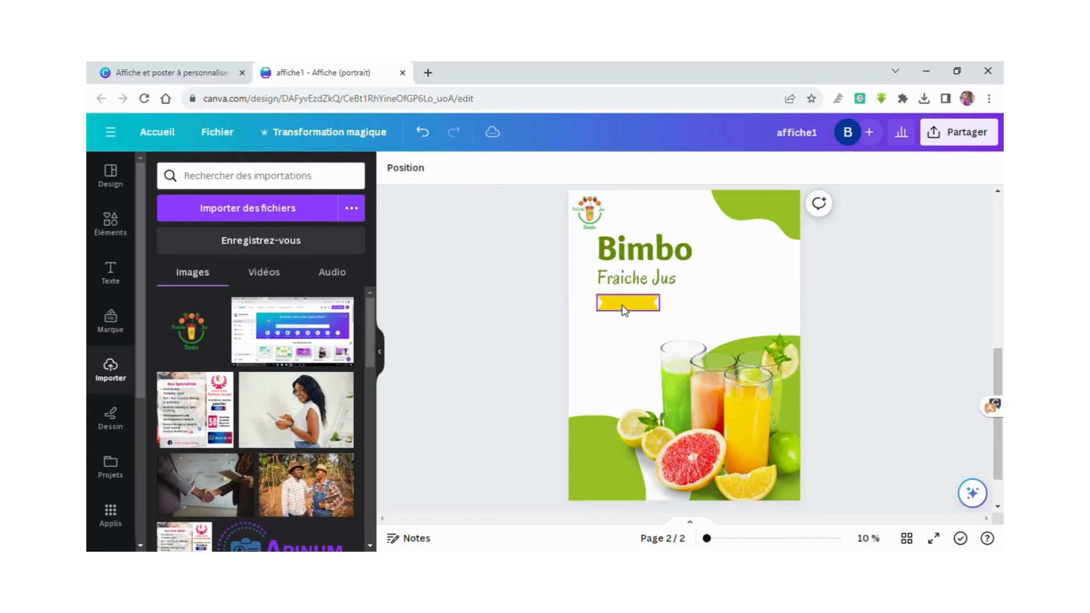
pyautogui.click(623, 310)
pyautogui.press('Delete')
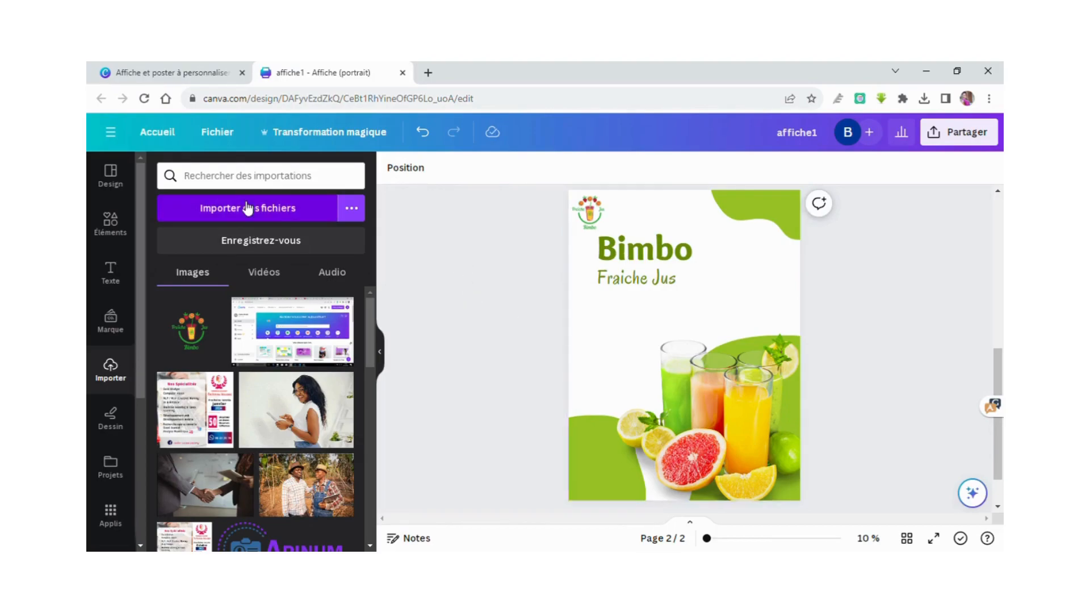
# Add a new paragraph text box and move it just under 'Fraiche Jus'.
pyautogui.click(110, 274)
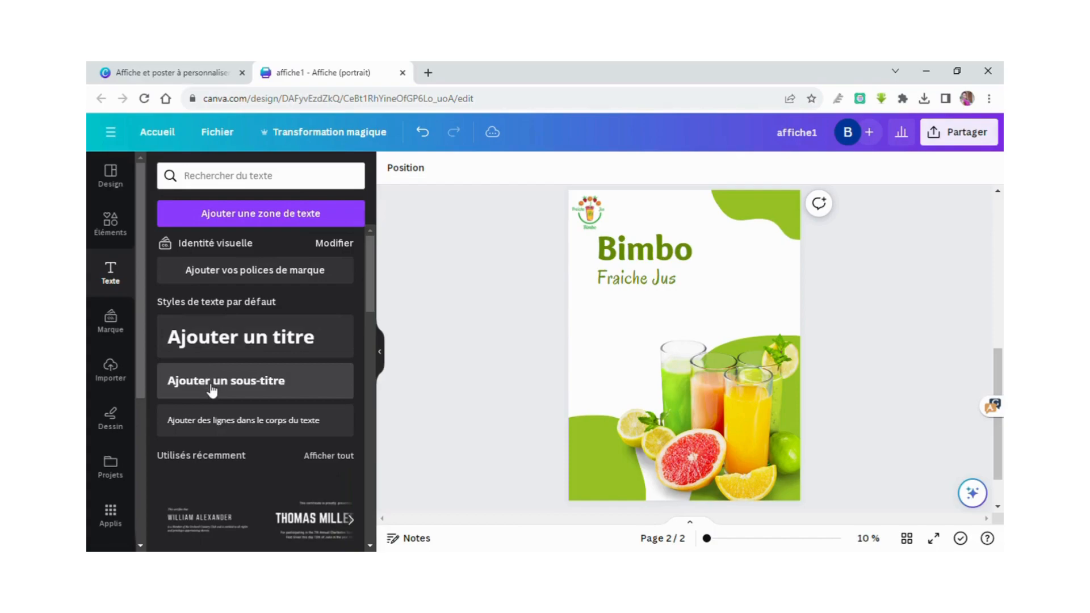
pyautogui.click(280, 212)
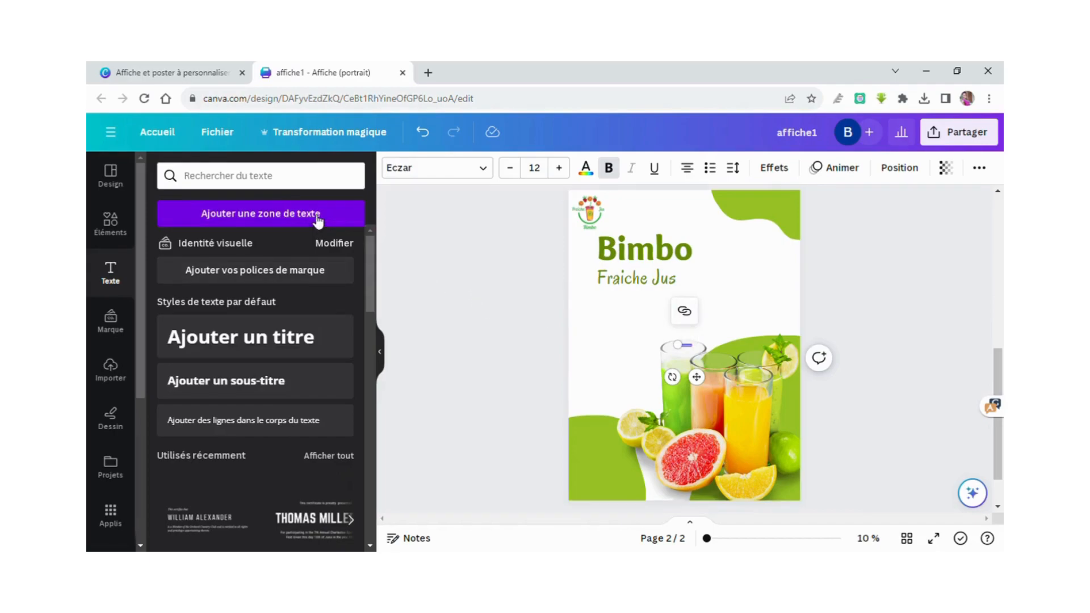
pyautogui.click(718, 319)
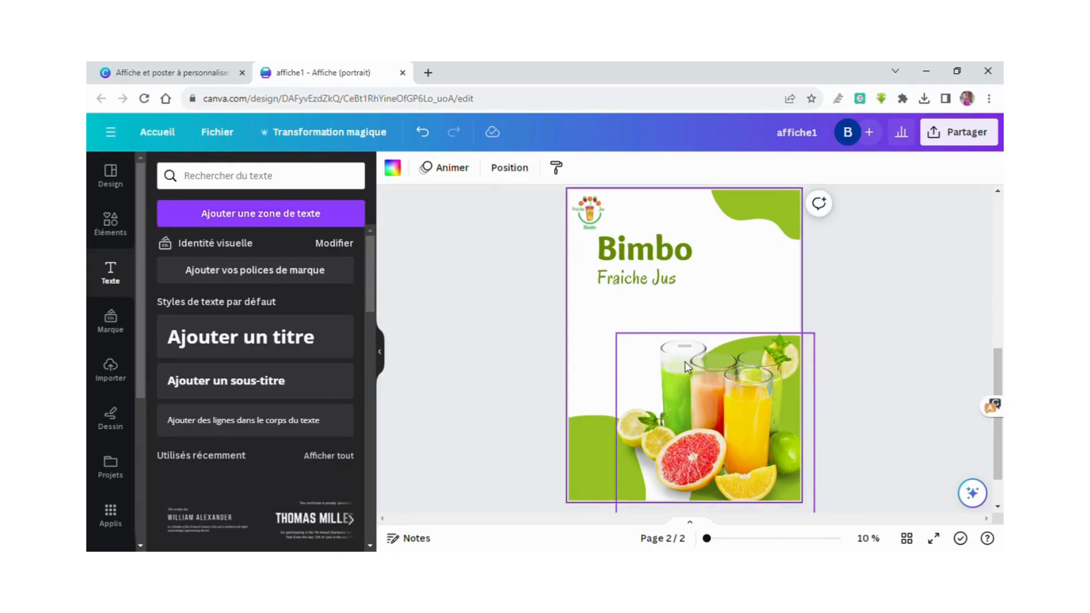
pyautogui.click(687, 349)
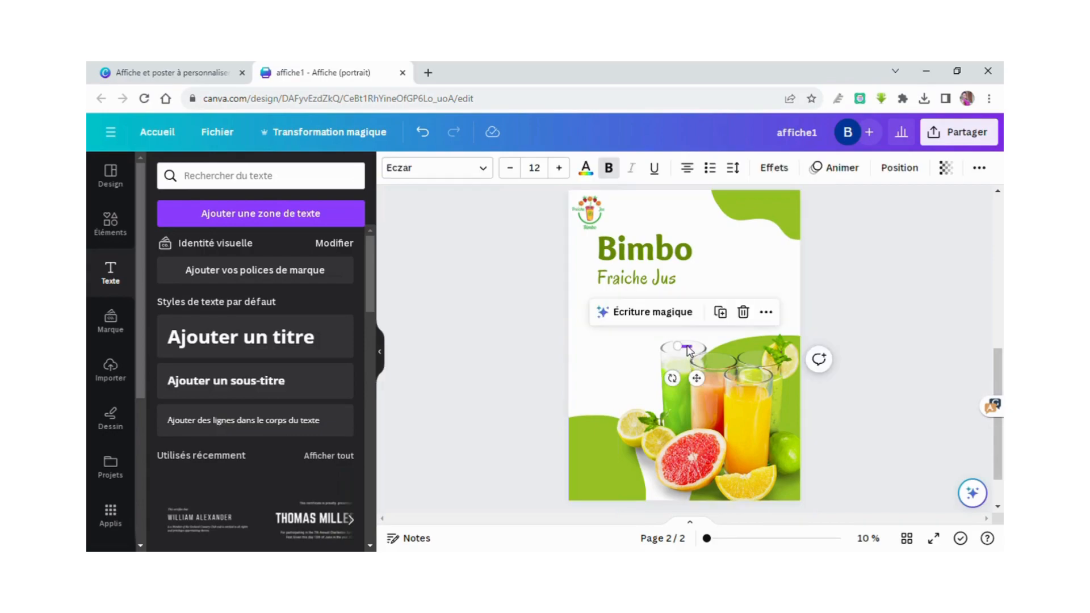
pyautogui.moveTo(686, 349); pyautogui.dragTo(695, 300)
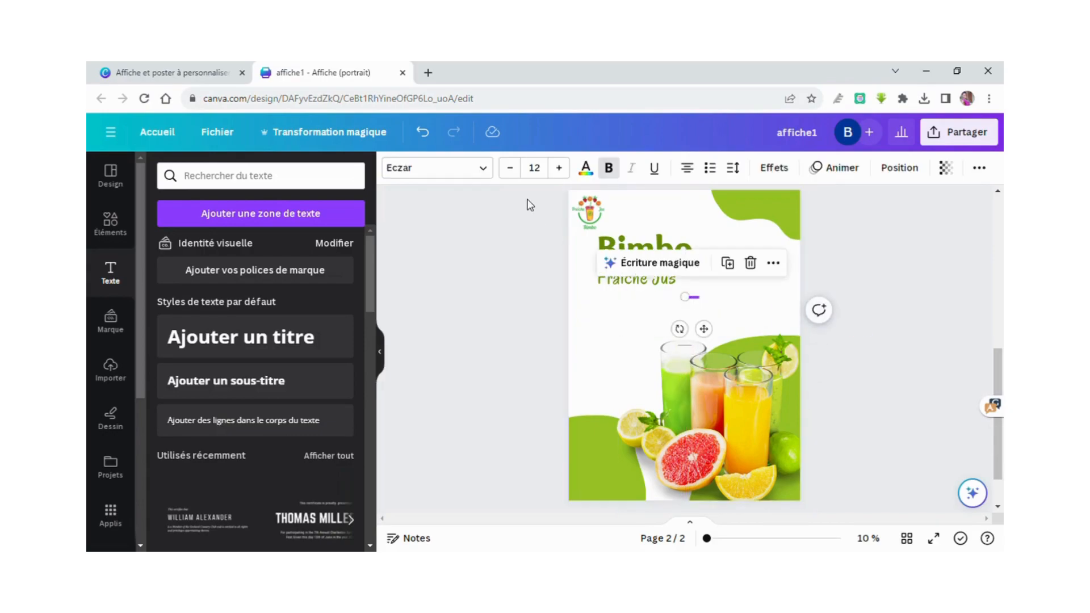
# Enlarge the placeholder text to size 58 and widen the box onto one line.
pyautogui.click(558, 168)
pyautogui.click(560, 167)
pyautogui.click(560, 167)
pyautogui.click(561, 168)
pyautogui.click(561, 167)
pyautogui.click(561, 167)
pyautogui.click(561, 168)
pyautogui.click(561, 167)
pyautogui.click(561, 168)
pyautogui.click(561, 168)
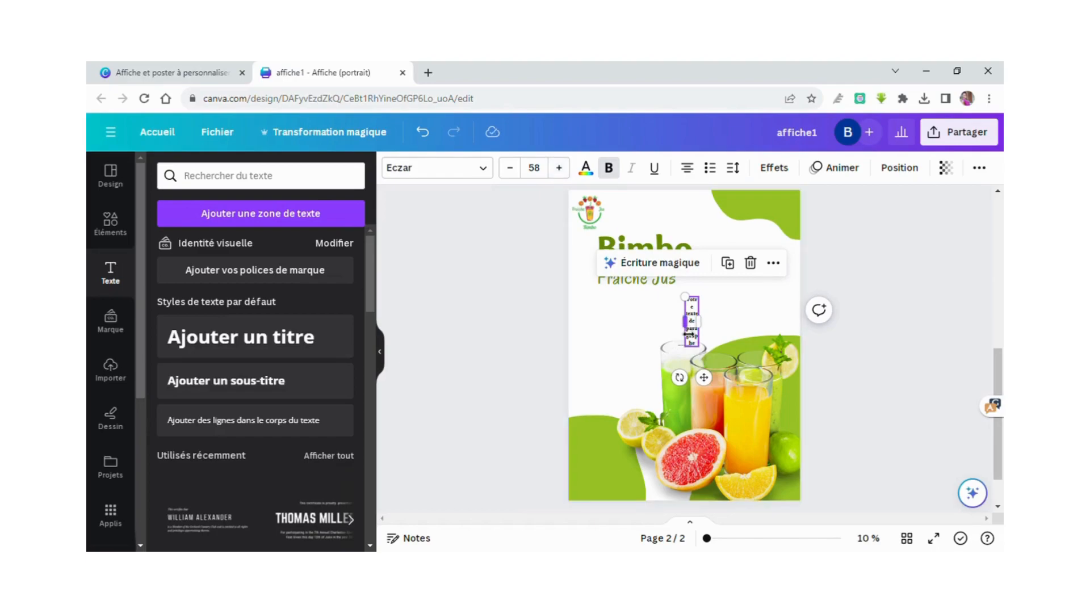
pyautogui.moveTo(689, 329); pyautogui.dragTo(587, 317)
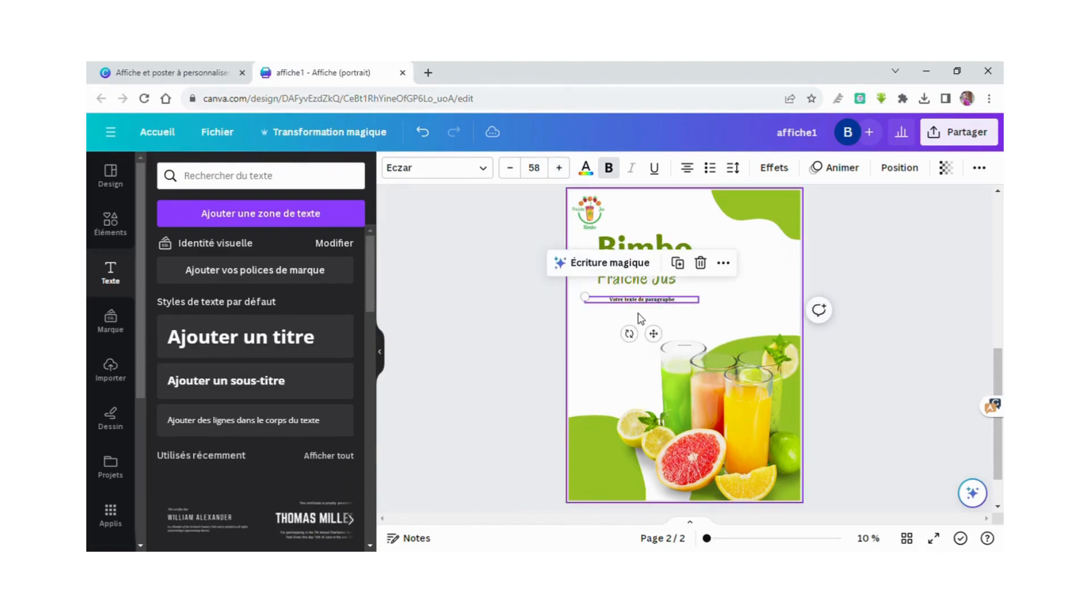
pyautogui.doubleClick(688, 304)
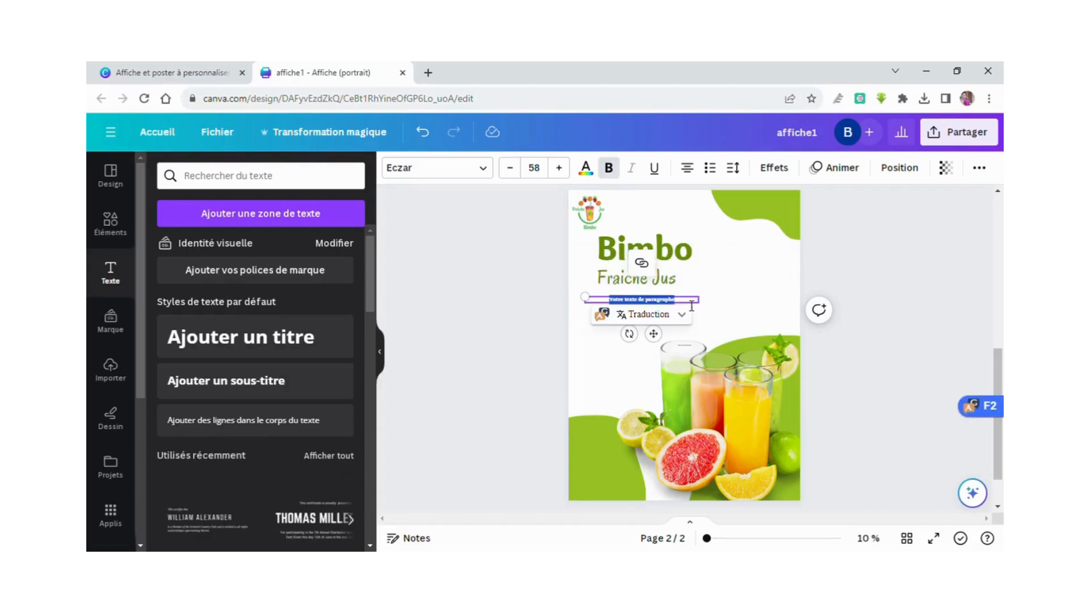
# Type a draft offer sentence ending in 'jus fraiche de : orange'.
pyautogui.write('Nous proposons des')
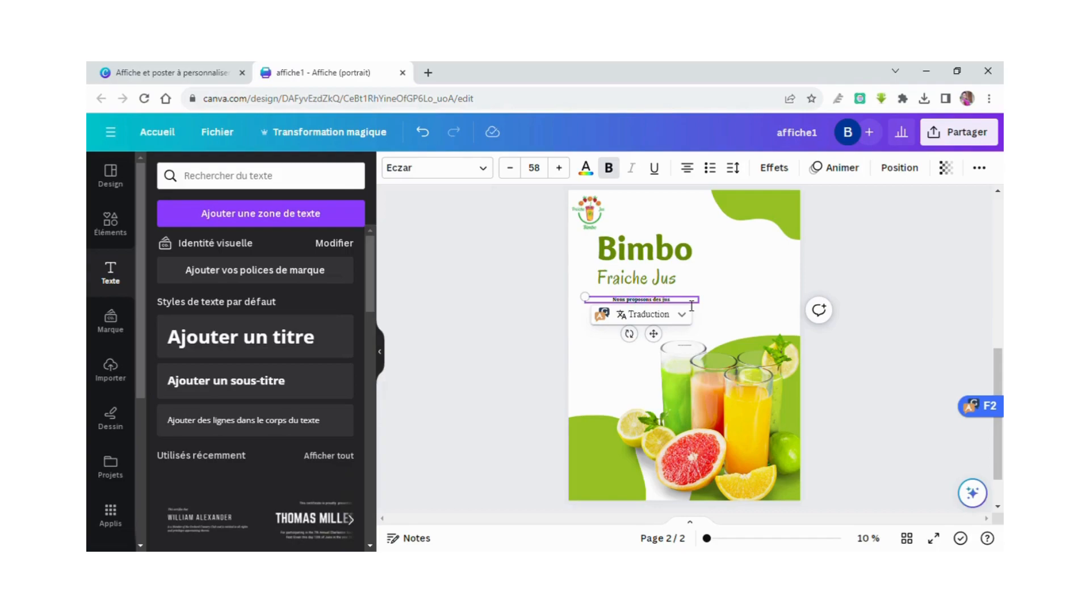
pyautogui.write('jus fraiche de : C')
pyautogui.press('BackSpace')
pyautogui.write('oran')
pyautogui.write('ge')
# Raise the sentence to size 82, widen the box, then erase the text.
pyautogui.click(558, 168)
pyautogui.click(558, 168)
pyautogui.click(559, 168)
pyautogui.click(558, 168)
pyautogui.click(559, 167)
pyautogui.click(558, 168)
pyautogui.click(558, 168)
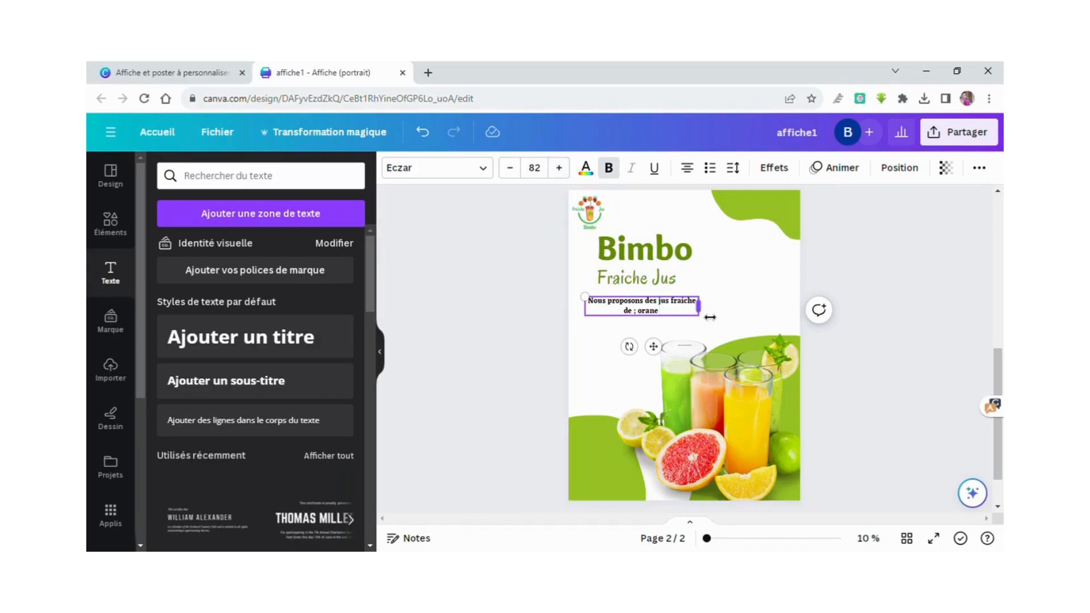
pyautogui.moveTo(715, 317); pyautogui.dragTo(746, 309)
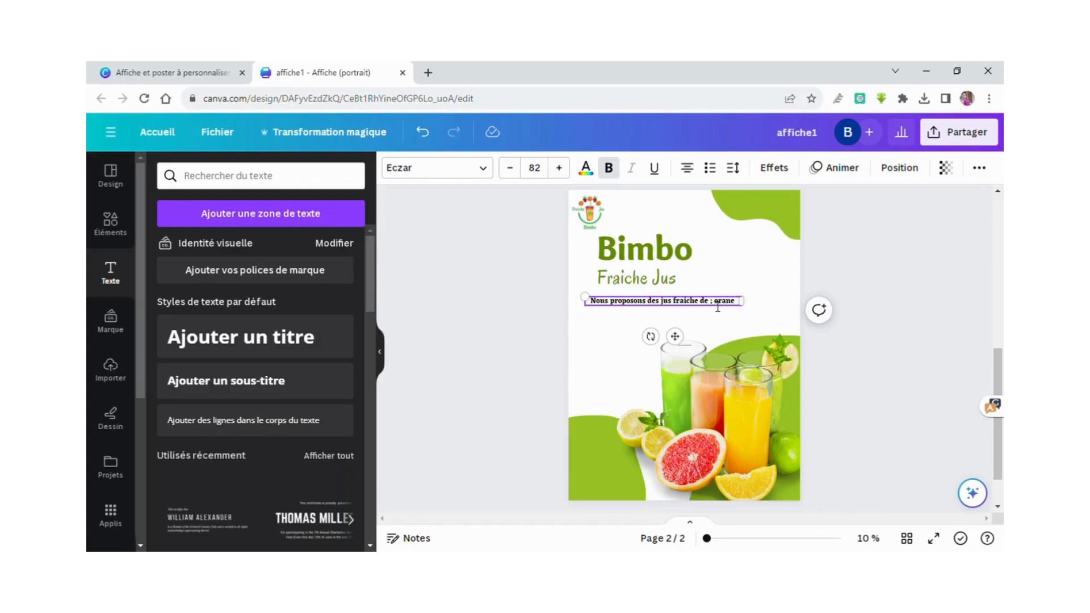
pyautogui.press('BackSpace')
pyautogui.press('BackSpace')
pyautogui.press('BackSpace')
pyautogui.press('BackSpace')
pyautogui.press('BackSpace')
pyautogui.press('BackSpace')
pyautogui.press('BackSpace')
pyautogui.press('BackSpace')
pyautogui.press('BackSpace')
pyautogui.press('BackSpace')
pyautogui.press('BackSpace')
pyautogui.press('BackSpace')
pyautogui.press('BackSpace')
pyautogui.press('BackSpace')
pyautogui.press('BackSpace')
pyautogui.press('BackSpace')
pyautogui.press('BackSpace')
pyautogui.press('BackSpace')
pyautogui.press('BackSpace')
pyautogui.press('BackSpace')
pyautogui.press('BackSpace')
pyautogui.press('BackSpace')
pyautogui.press('BackSpace')
pyautogui.press('BackSpace')
pyautogui.press('BackSpace')
pyautogui.press('BackSpace')
pyautogui.press('BackSpace')
pyautogui.press('BackSpace')
pyautogui.press('BackSpace')
pyautogui.press('BackSpace')
pyautogui.press('BackSpace')
pyautogui.press('BackSpace')
pyautogui.press('BackSpace')
pyautogui.press('BackSpace')
pyautogui.press('BackSpace')
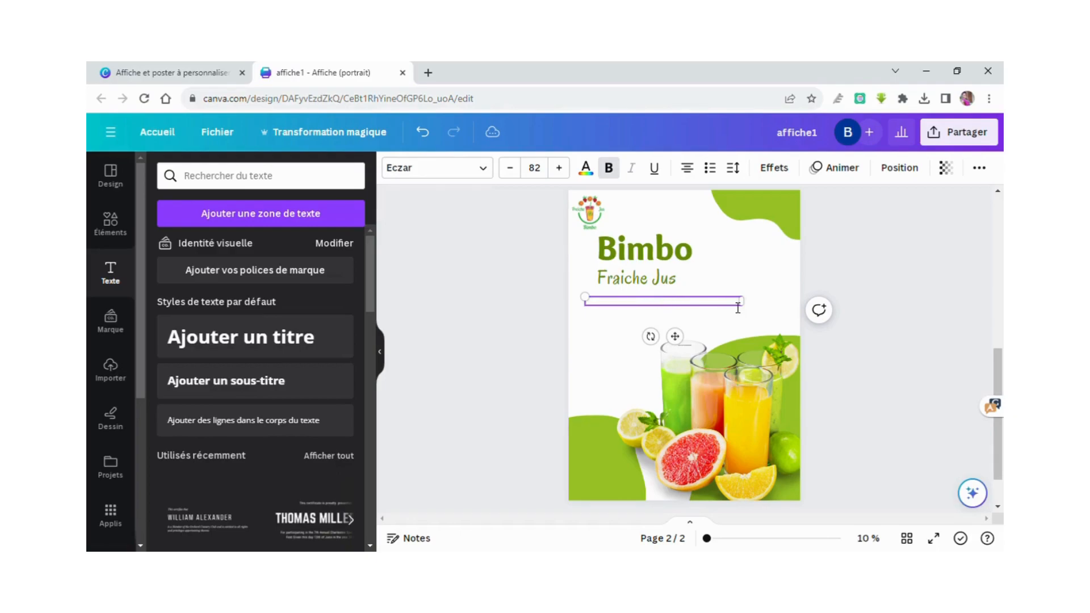
# Type 'Découvrez nos spécialité' into the empty box under 'Fraiche Jus'.
pyautogui.write('Découvrez nos spécialité')
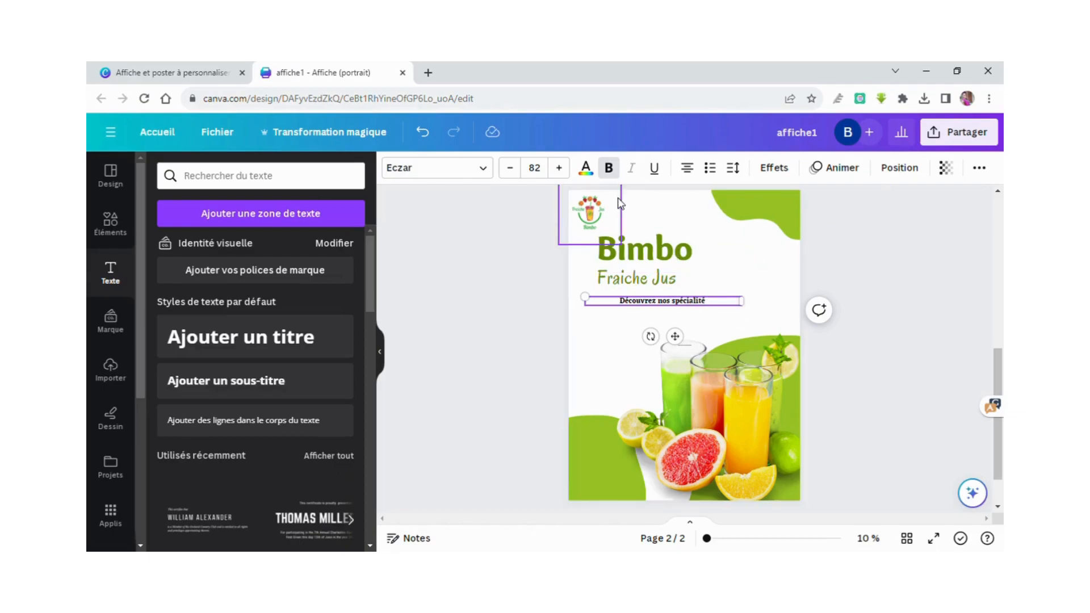
# Enlarge 'Découvrez nos spécialité' to size 115 and shift the box slightly left.
pyautogui.click(559, 168)
pyautogui.click(559, 168)
pyautogui.click(559, 168)
pyautogui.click(559, 168)
pyautogui.click(559, 168)
pyautogui.click(559, 168)
pyautogui.click(559, 168)
pyautogui.click(559, 168)
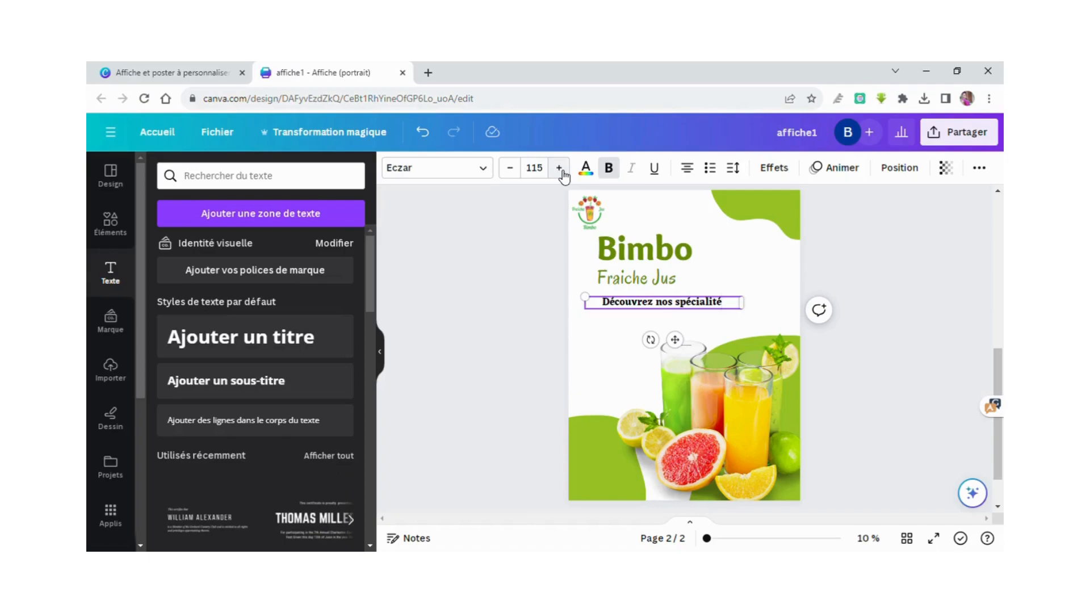
pyautogui.click(618, 375)
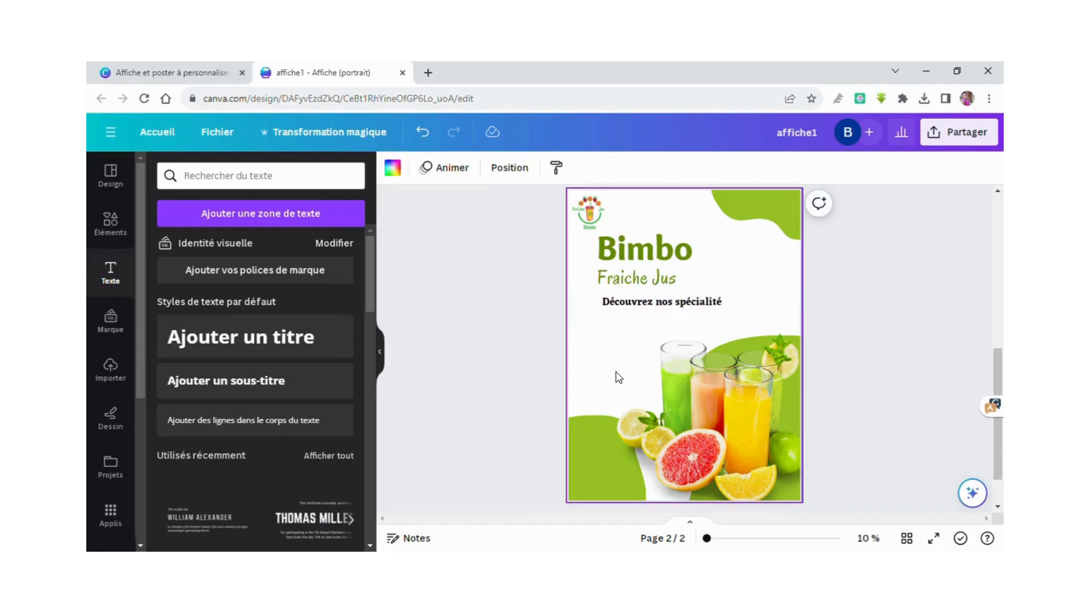
pyautogui.click(661, 301)
pyautogui.moveTo(662, 302); pyautogui.dragTo(655, 284)
# Reduce the 'Fraiche Jus' subtitle to size 187.
pyautogui.click(656, 287)
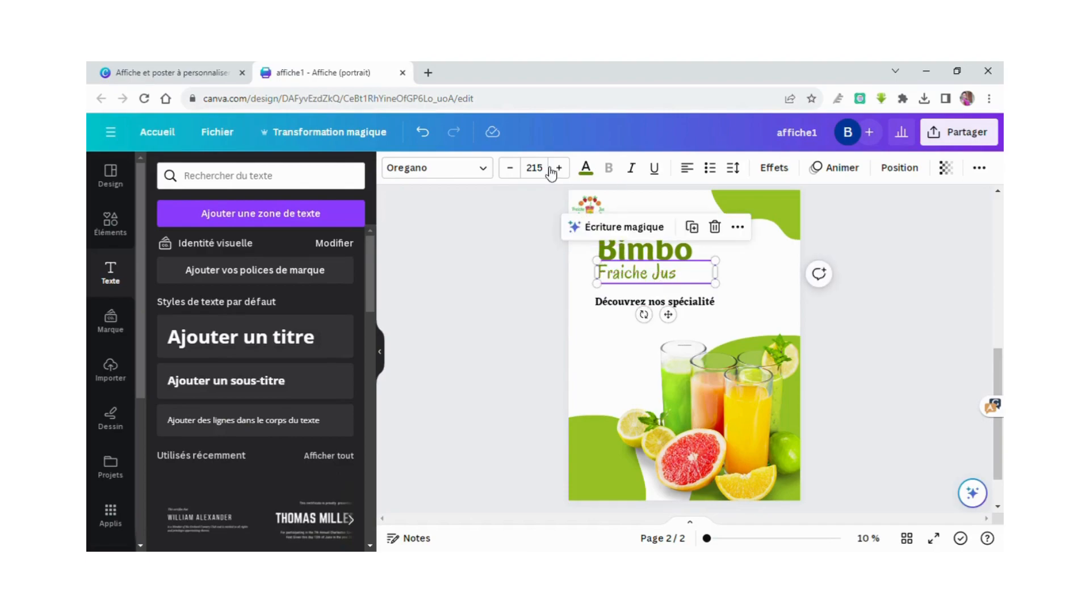
pyautogui.click(519, 167)
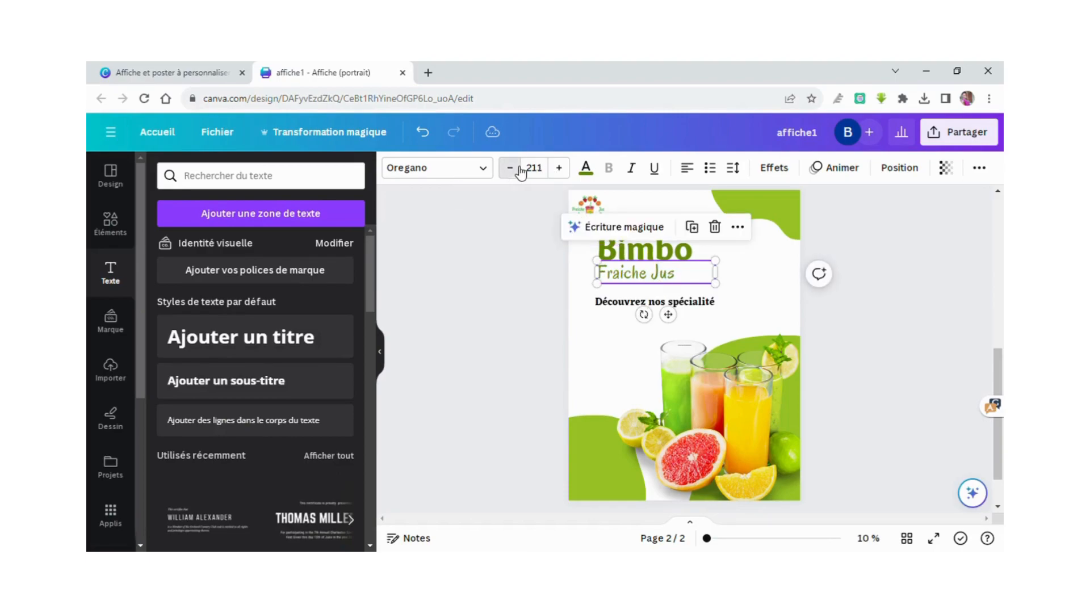
pyautogui.click(519, 168)
pyautogui.click(519, 167)
pyautogui.click(519, 167)
pyautogui.click(519, 168)
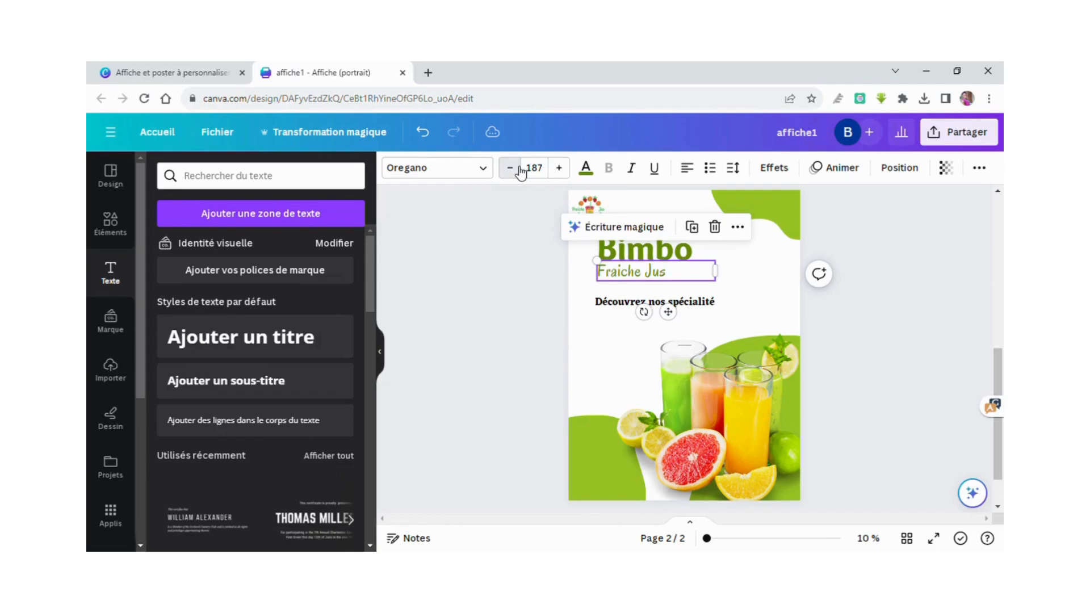
pyautogui.click(656, 279)
pyautogui.doubleClick(656, 278)
# Move 'Découvrez nos spécialité' up to sit just beneath 'Fraiche Jus'.
pyautogui.click(615, 334)
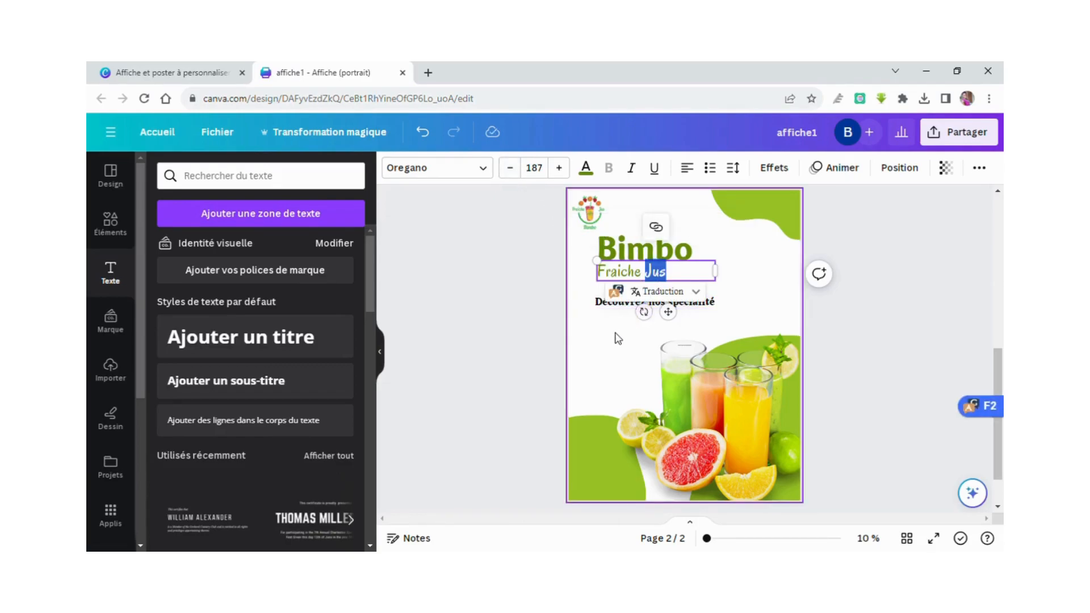
pyautogui.click(627, 302)
pyautogui.moveTo(627, 302); pyautogui.dragTo(633, 301)
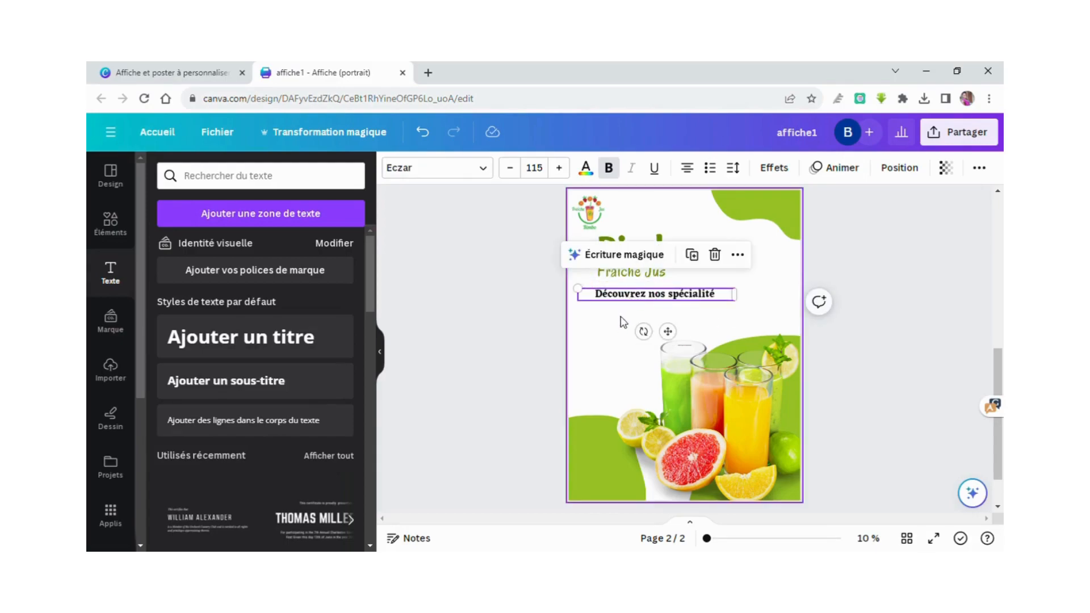
pyautogui.click(613, 346)
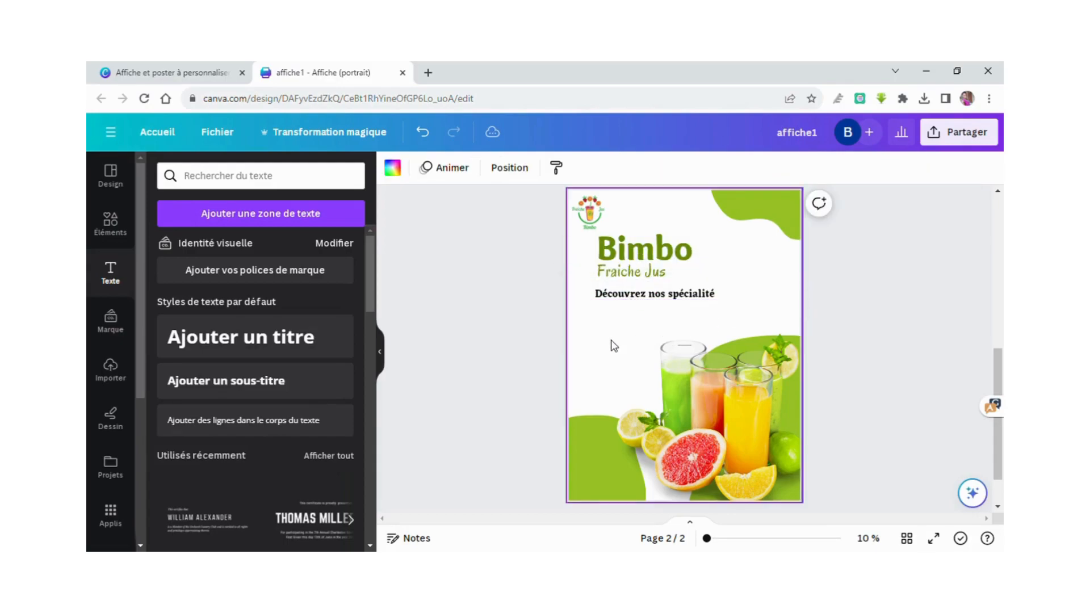
# Add a text line reading 'Jus d'orange' scaled to size 101.
pyautogui.click(288, 217)
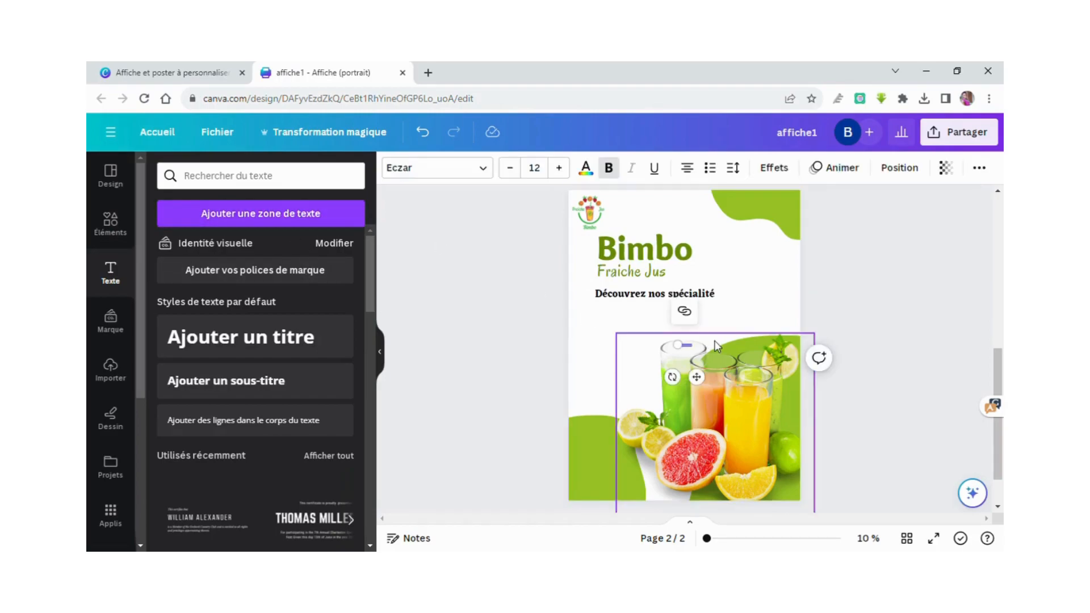
pyautogui.moveTo(675, 350); pyautogui.dragTo(635, 335)
pyautogui.click(632, 325)
pyautogui.click(647, 347)
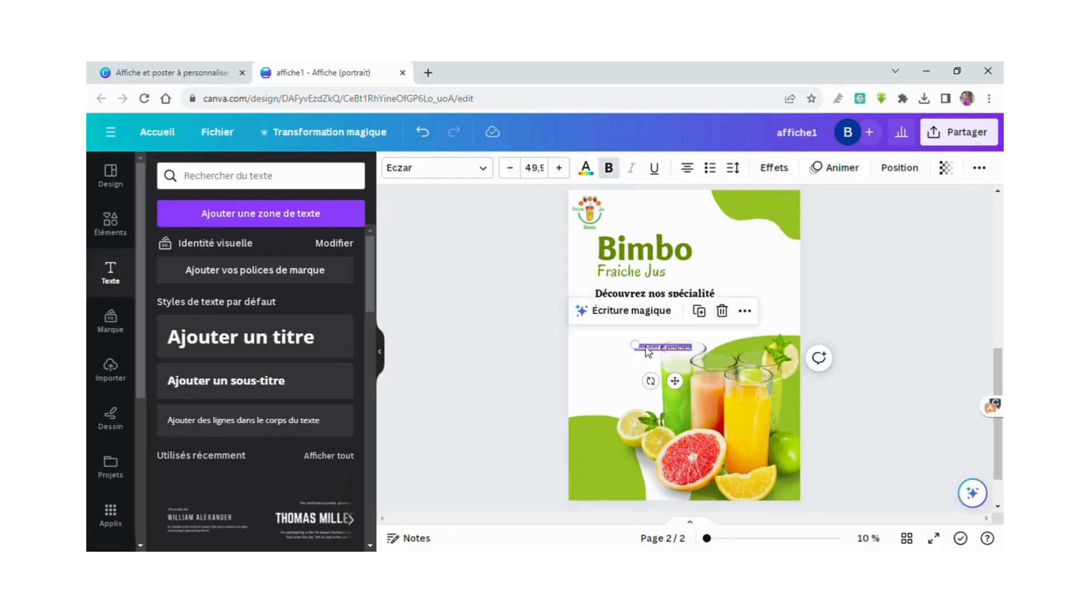
pyautogui.moveTo(642, 348); pyautogui.dragTo(589, 324)
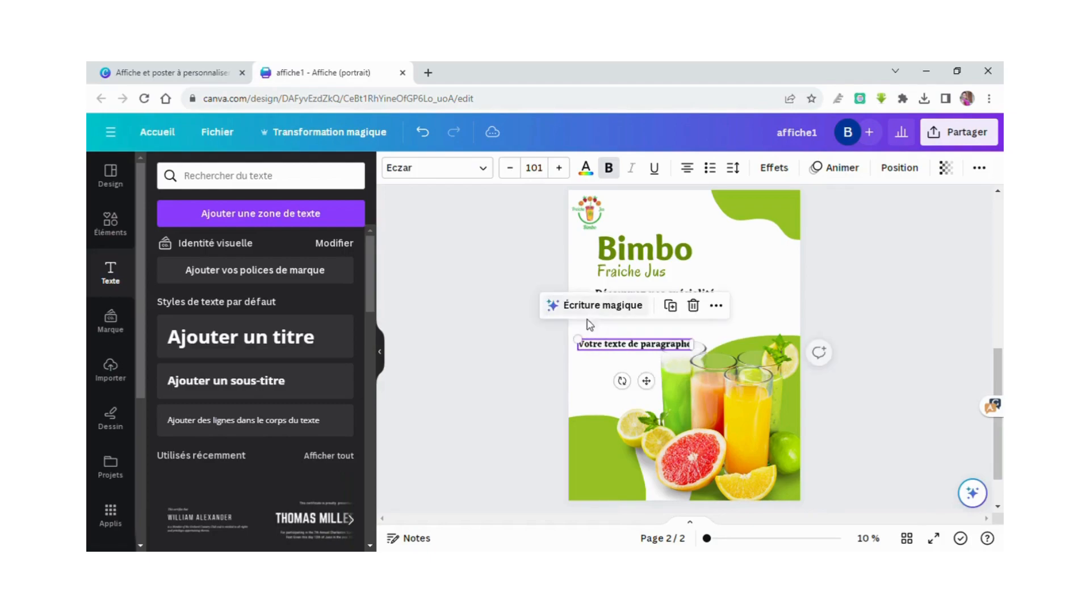
pyautogui.doubleClick(620, 353)
pyautogui.press('BackSpace')
pyautogui.write("Jus d'oran")
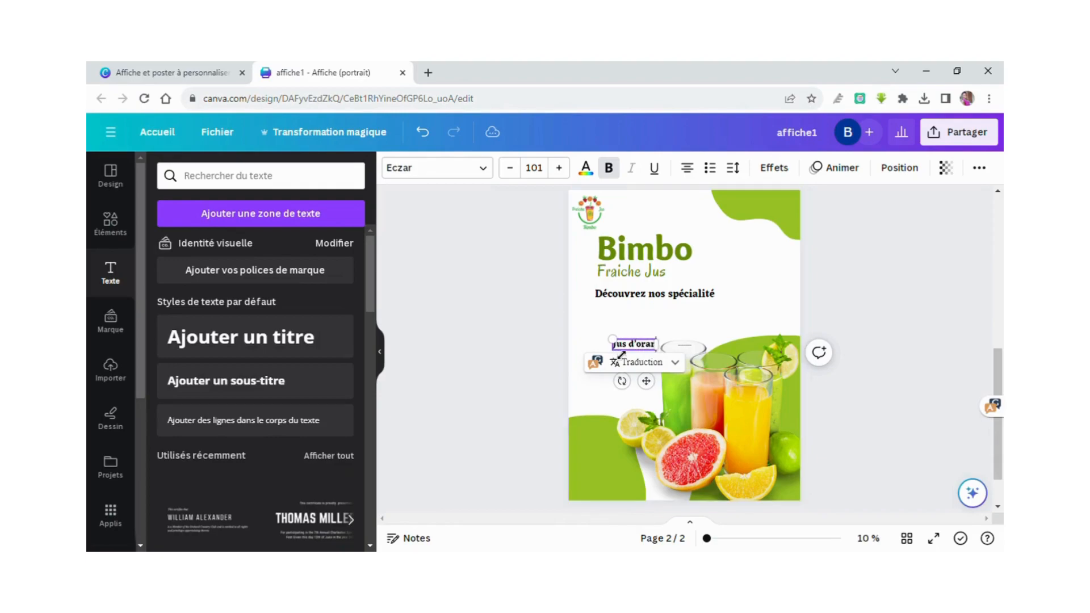
pyautogui.write('ge')
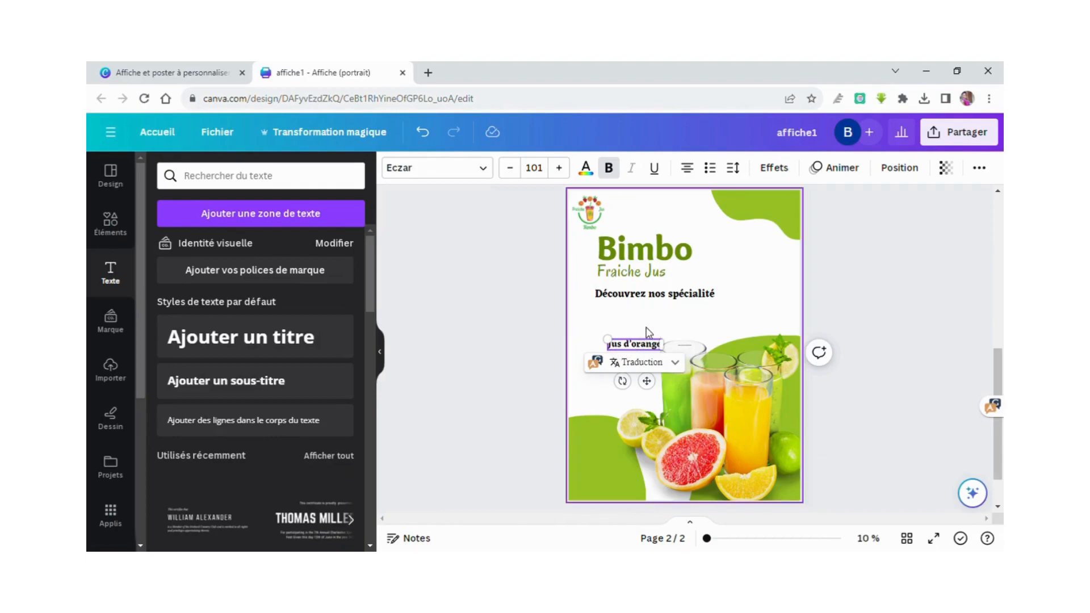
pyautogui.click(659, 327)
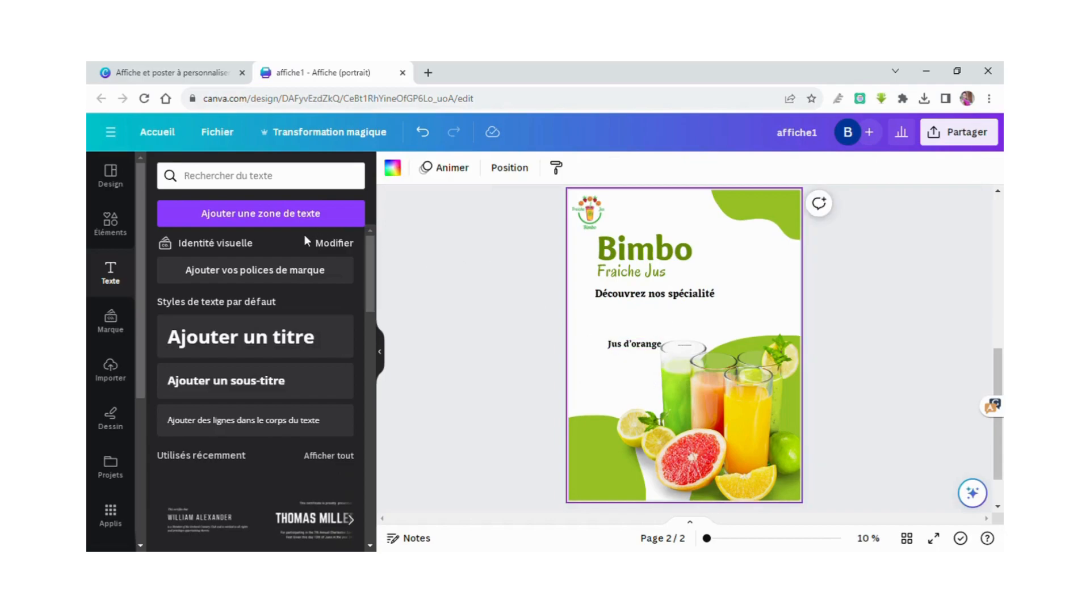
# Add another juice text line for 'Jus de citron' and enlarge it to size 132.
pyautogui.click(311, 220)
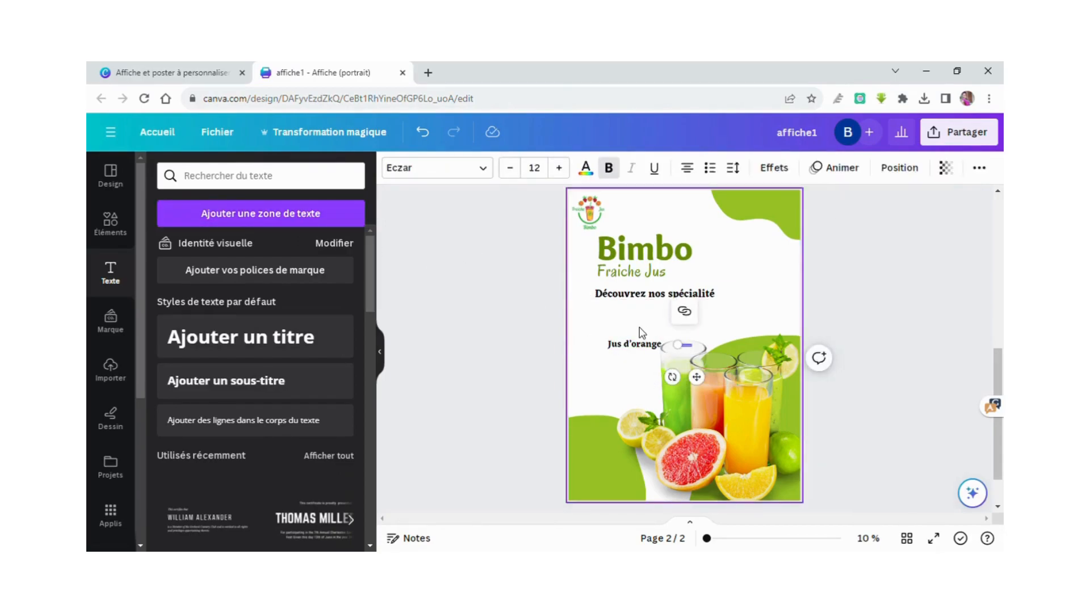
pyautogui.moveTo(687, 348); pyautogui.dragTo(607, 321)
pyautogui.write("Jus d'orange et de ")
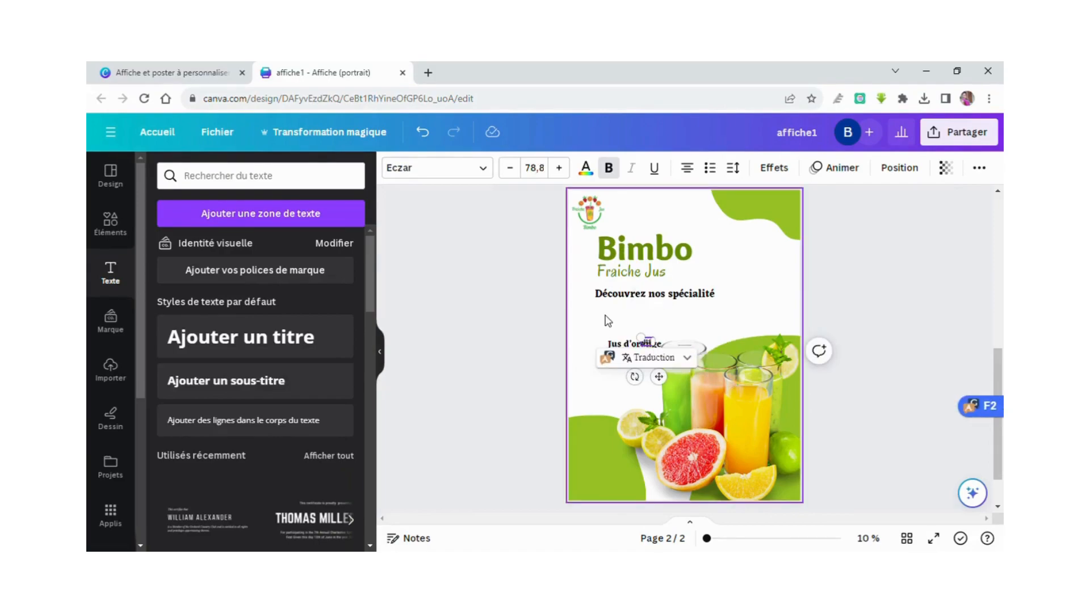
pyautogui.write('citron')
pyautogui.moveTo(626, 338); pyautogui.dragTo(596, 331)
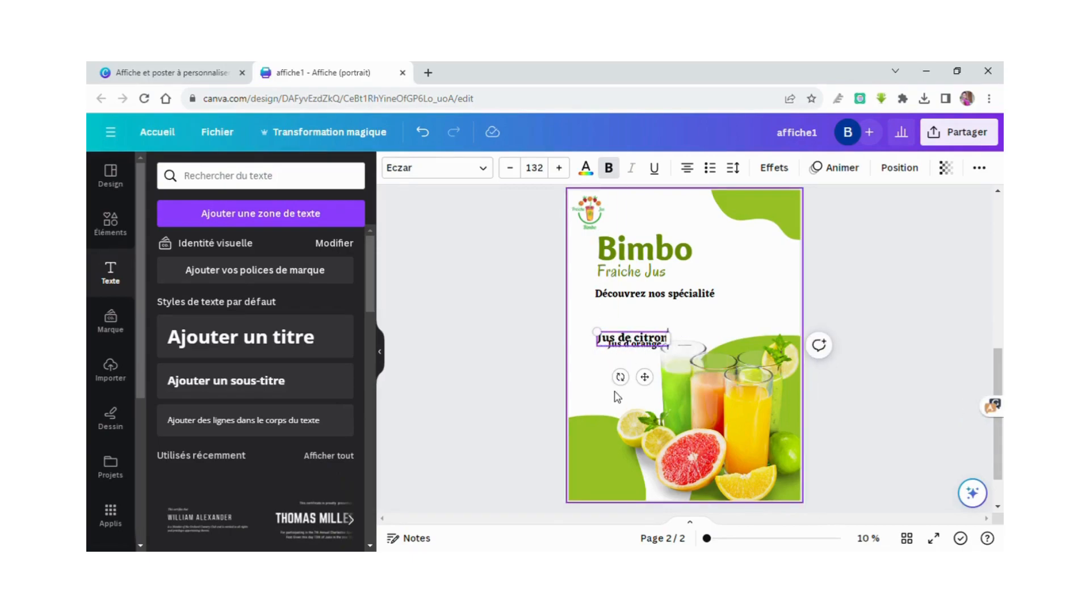
# Add a third text box at size 100 and paste the juice names into it.
pyautogui.click(596, 391)
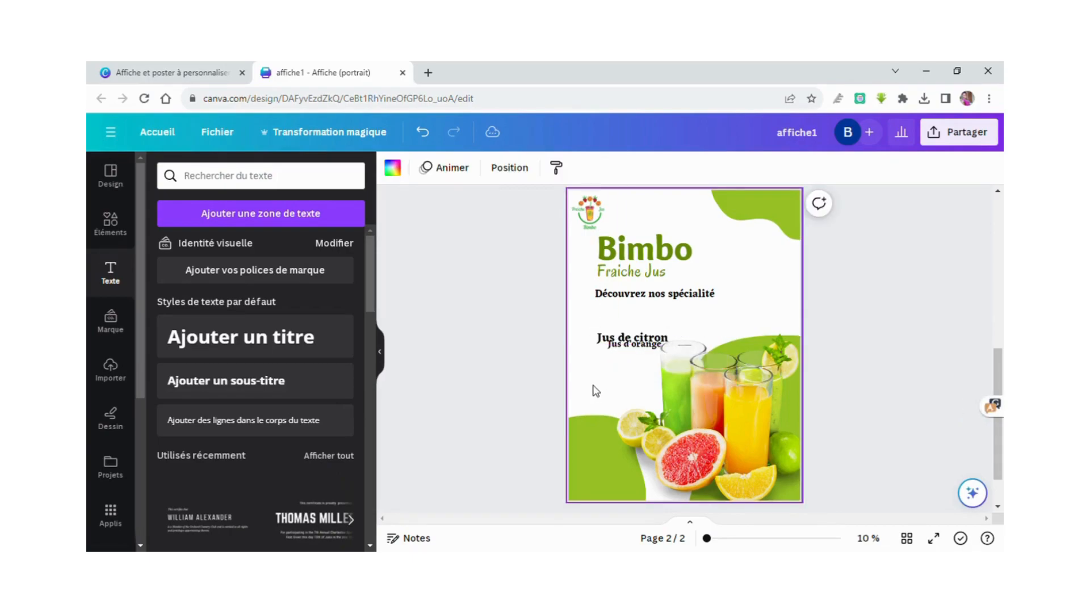
pyautogui.click(309, 219)
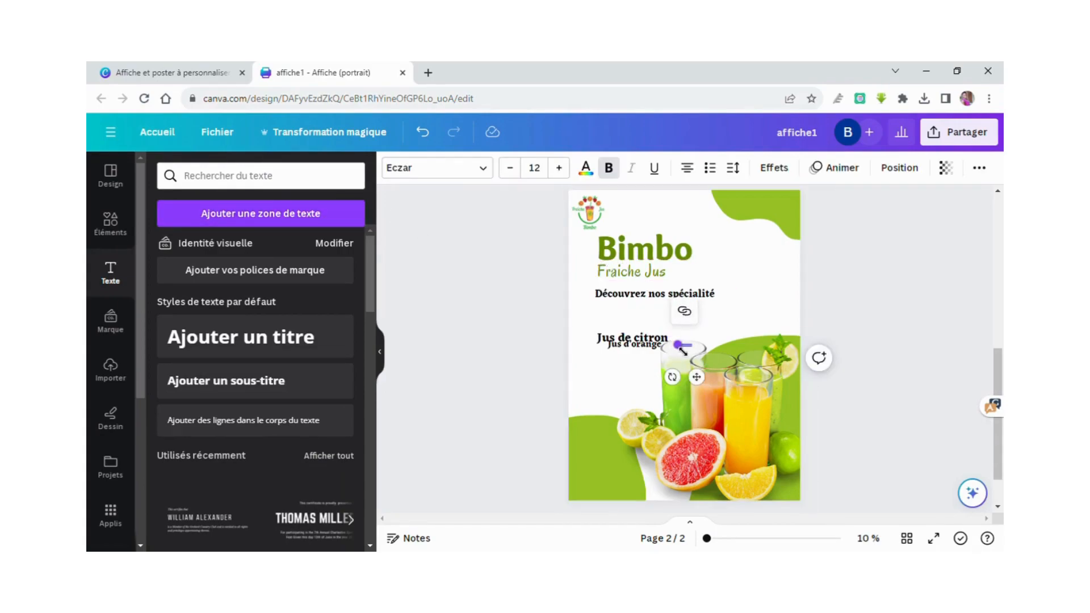
pyautogui.moveTo(683, 351); pyautogui.dragTo(586, 324)
pyautogui.write("Jus de citron Jus d'orange")
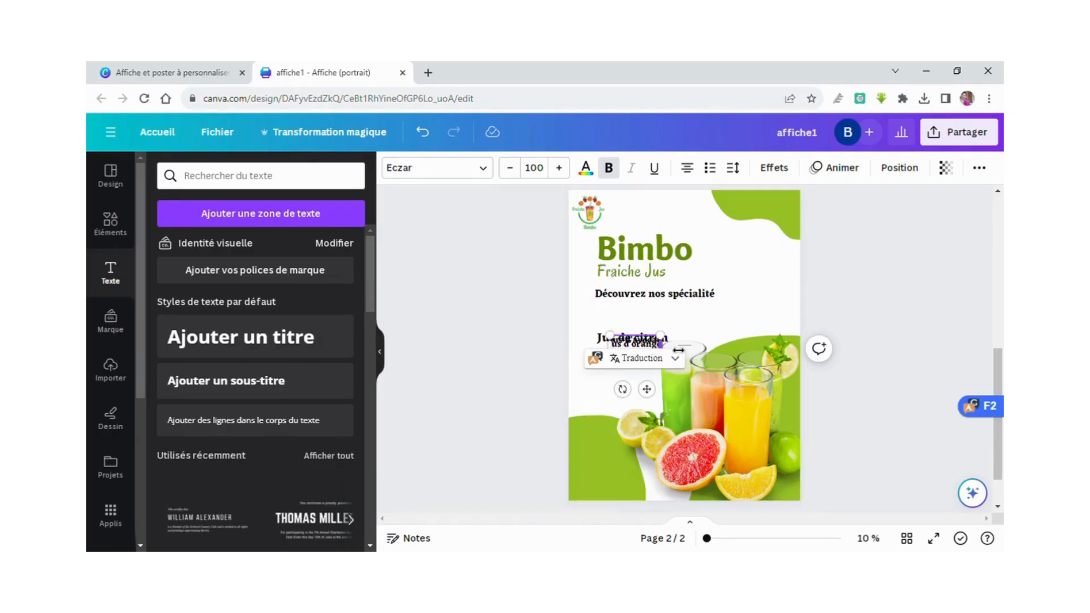
pyautogui.click(693, 319)
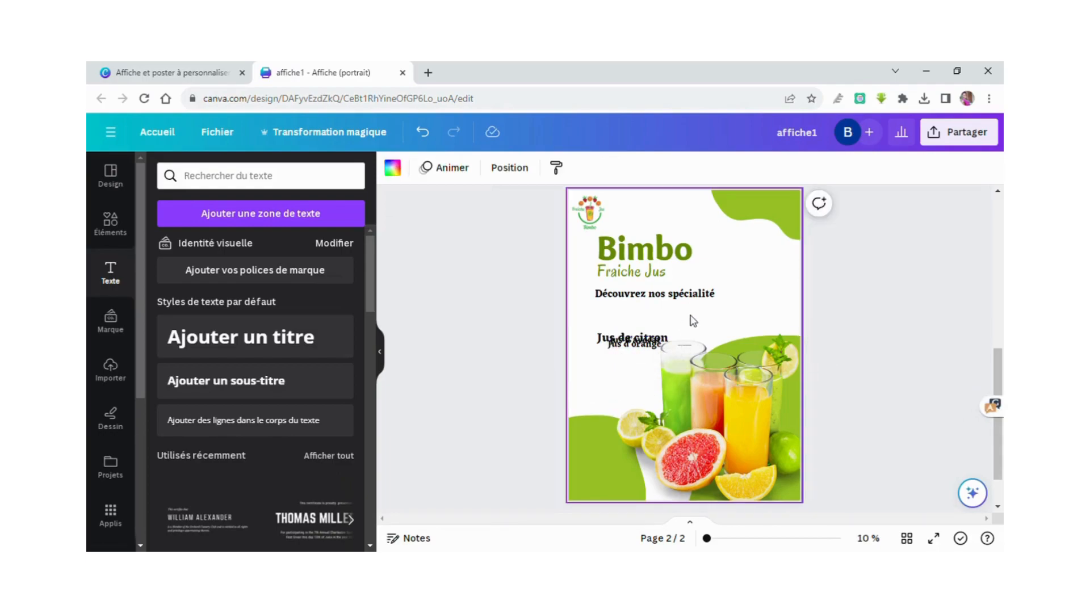
# Arrange the juice lines into a column and shrink the juice photo toward the bottom-right.
pyautogui.click(623, 346)
pyautogui.moveTo(627, 343); pyautogui.dragTo(732, 316)
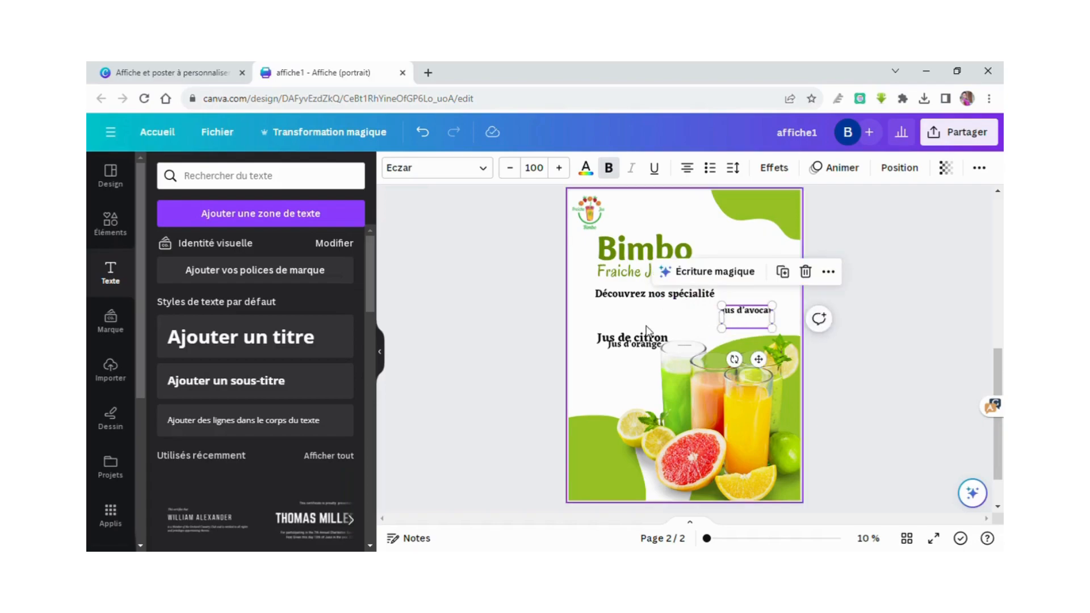
pyautogui.moveTo(646, 351); pyautogui.dragTo(641, 318)
pyautogui.click(644, 346)
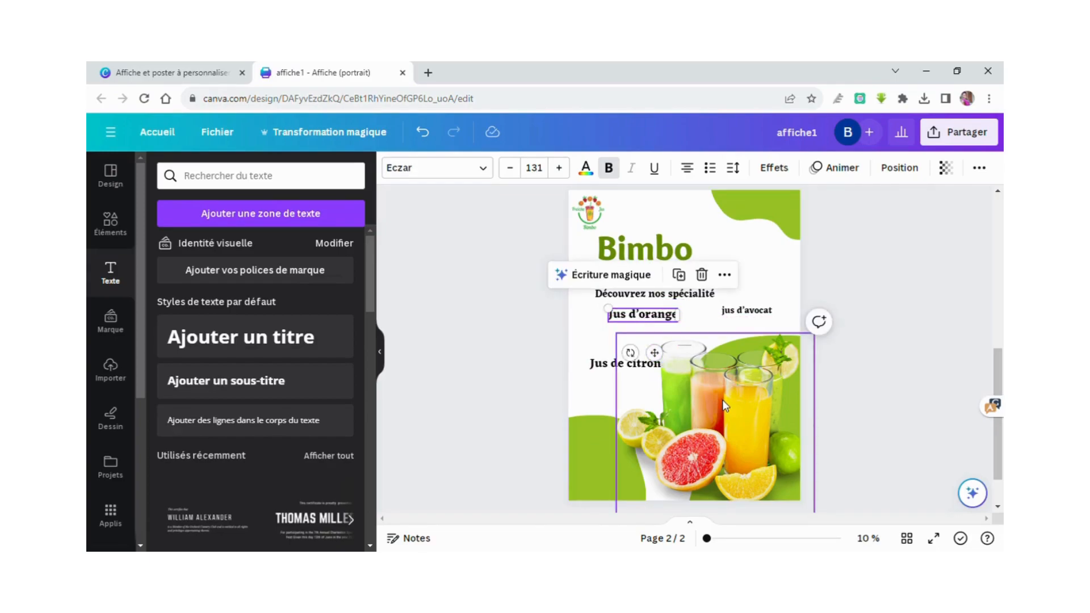
pyautogui.click(647, 349)
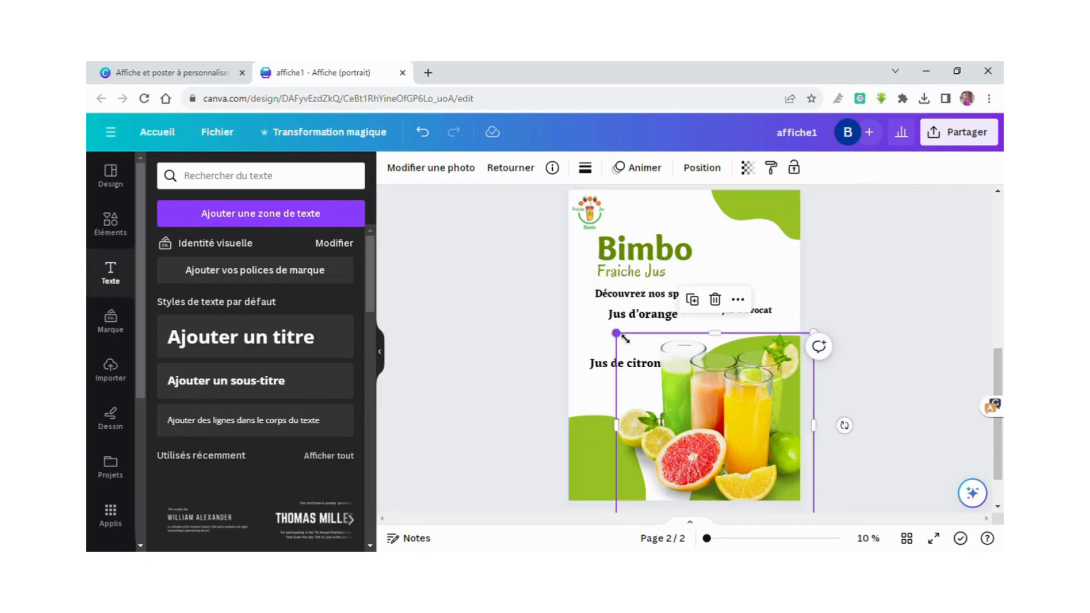
pyautogui.moveTo(625, 339); pyautogui.dragTo(654, 339)
pyautogui.click(624, 363)
# Edit the 'jus d'avocat' line to read 'Jus de tamarin' and place it below 'Jus de citron'.
pyautogui.click(739, 316)
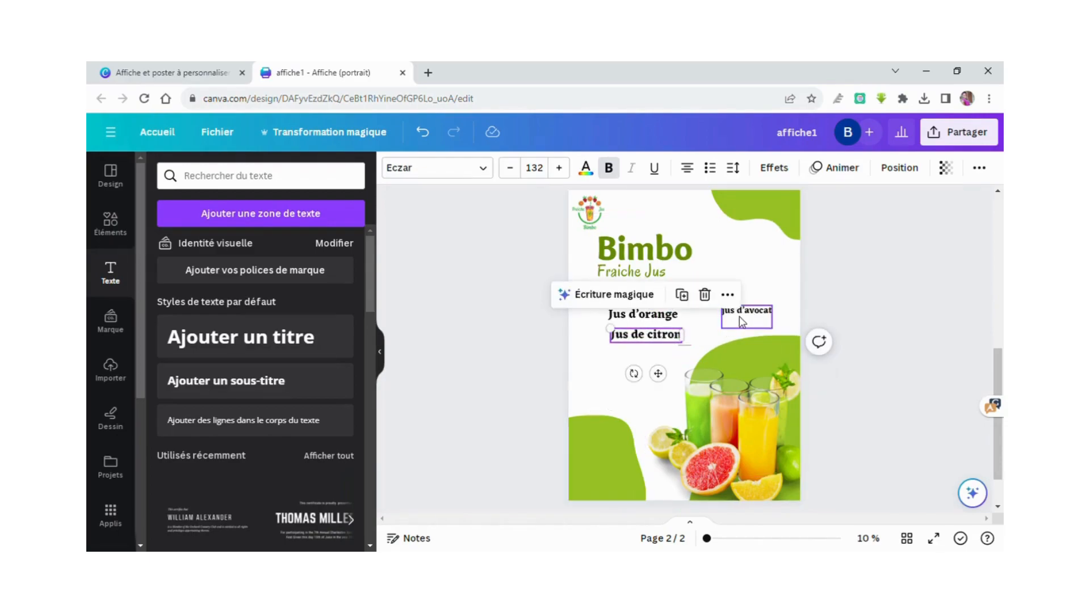
pyautogui.moveTo(721, 316); pyautogui.dragTo(698, 316)
pyautogui.click(717, 327)
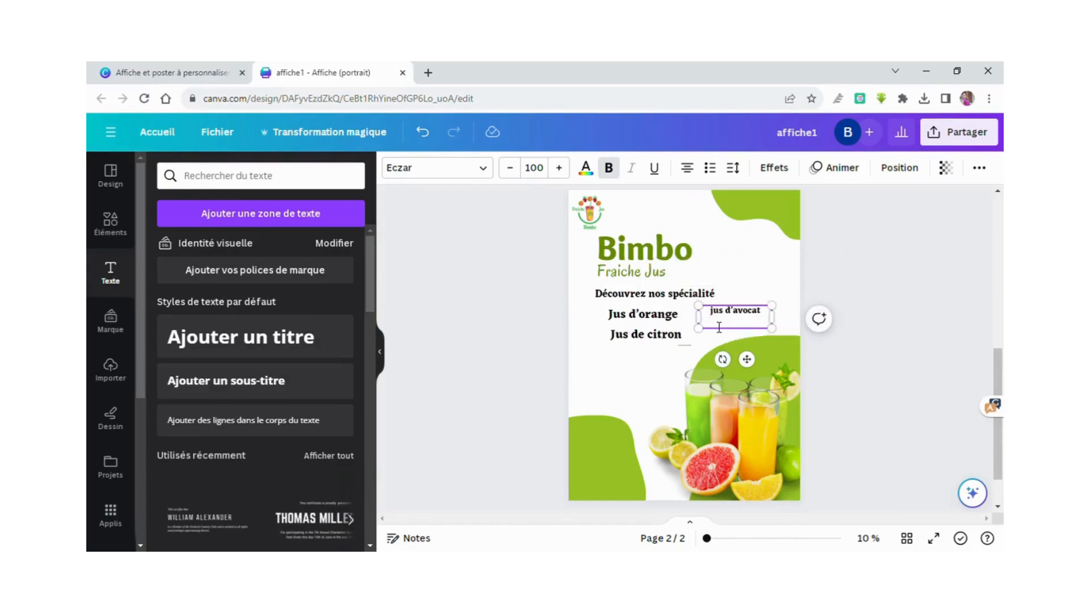
pyautogui.press('BackSpace')
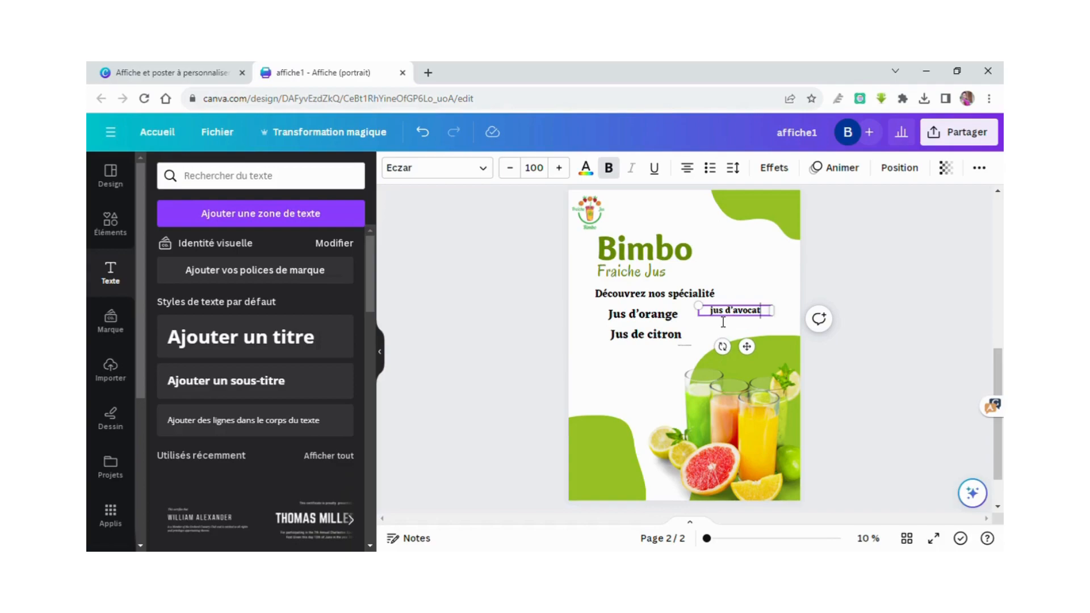
pyautogui.press('BackSpace')
pyautogui.write('J')
pyautogui.moveTo(740, 325); pyautogui.dragTo(642, 372)
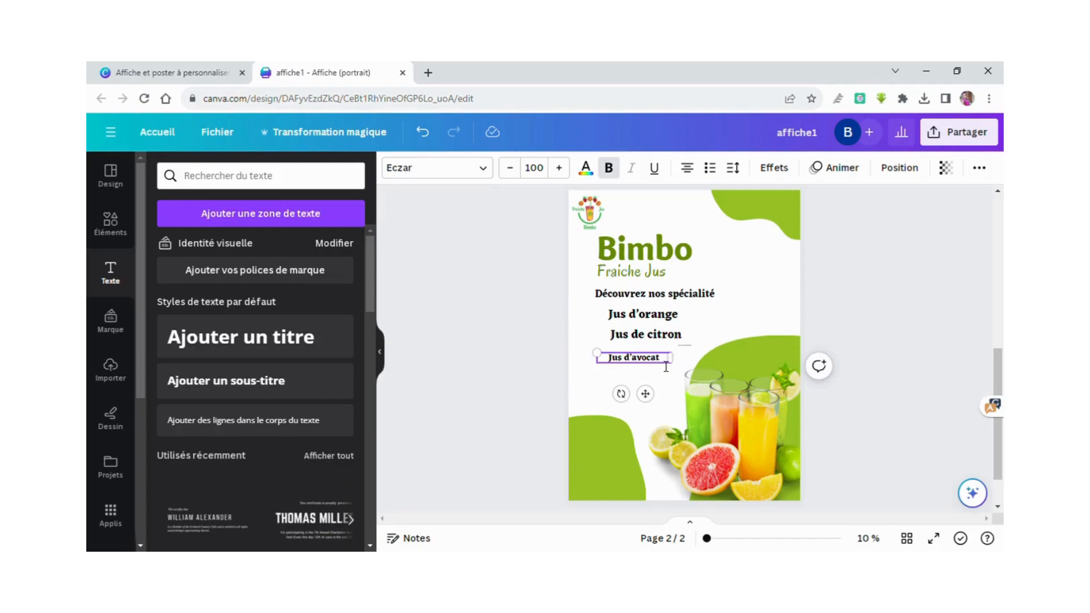
pyautogui.press('BackSpace')
pyautogui.press('BackSpace')
pyautogui.press('BackSpace')
pyautogui.press('BackSpace')
pyautogui.press('BackSpace')
pyautogui.press('BackSpace')
pyautogui.press('BackSpace')
pyautogui.write('e tamarian')
pyautogui.press('BackSpace')
pyautogui.press('BackSpace')
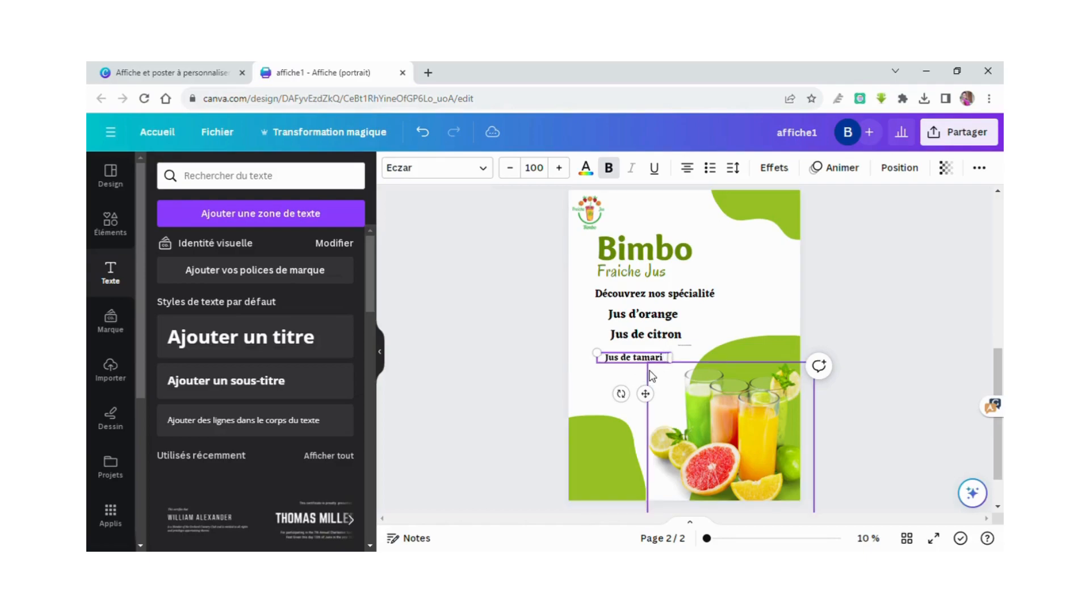
pyautogui.write('n')
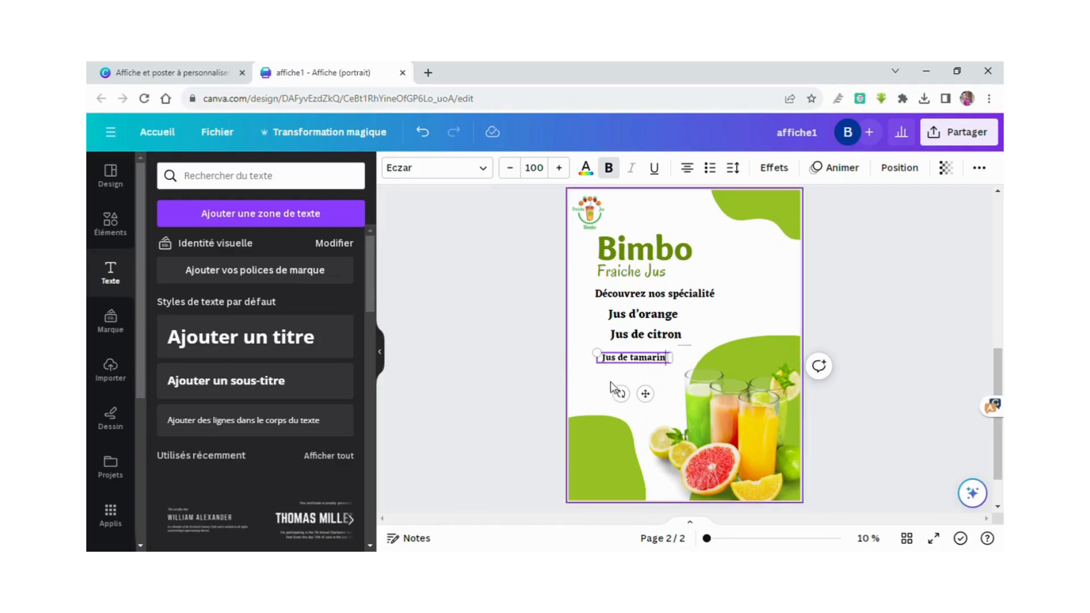
# Set 'Jus de citron' to size 131 to match 'Jus d'orange'.
pyautogui.click(642, 318)
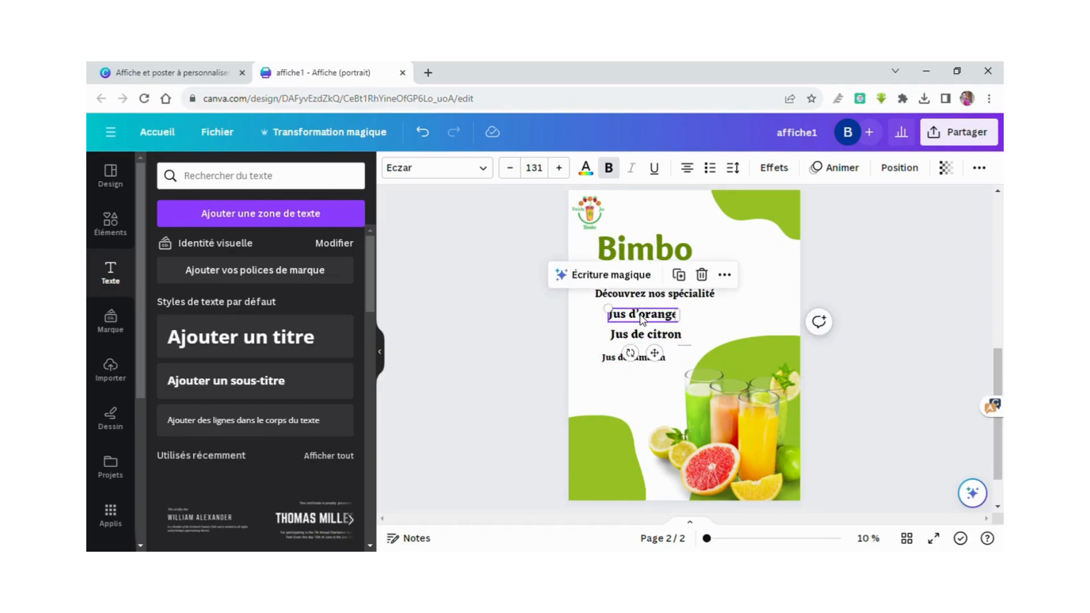
pyautogui.click(634, 338)
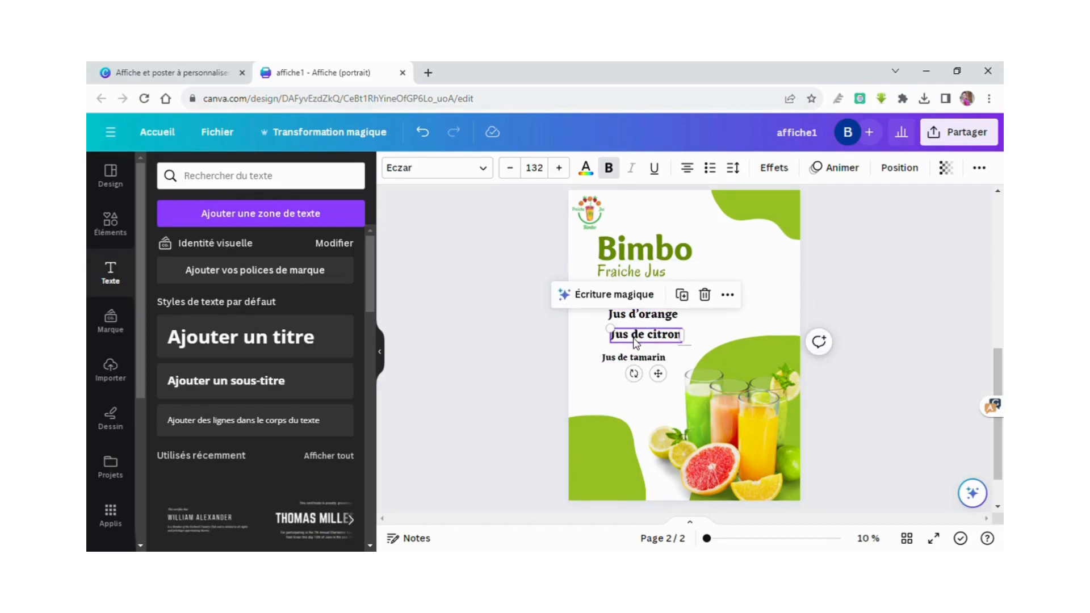
pyautogui.click(510, 168)
# Raise 'Jus de tamarin' to size 131 and widen its box onto one line.
pyautogui.click(630, 357)
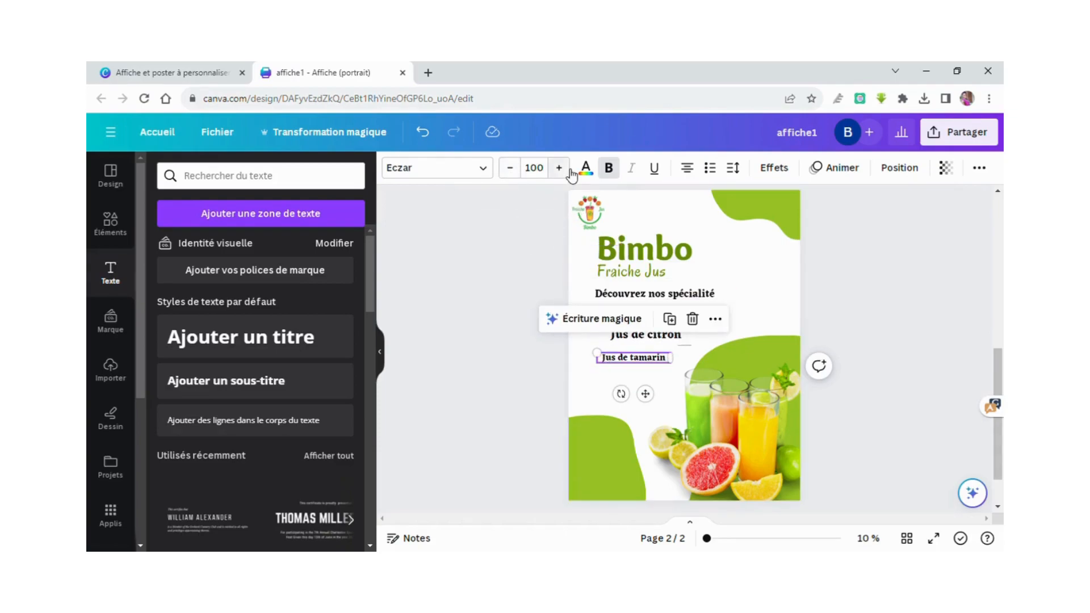
pyautogui.click(565, 170)
pyautogui.click(559, 168)
pyautogui.click(559, 168)
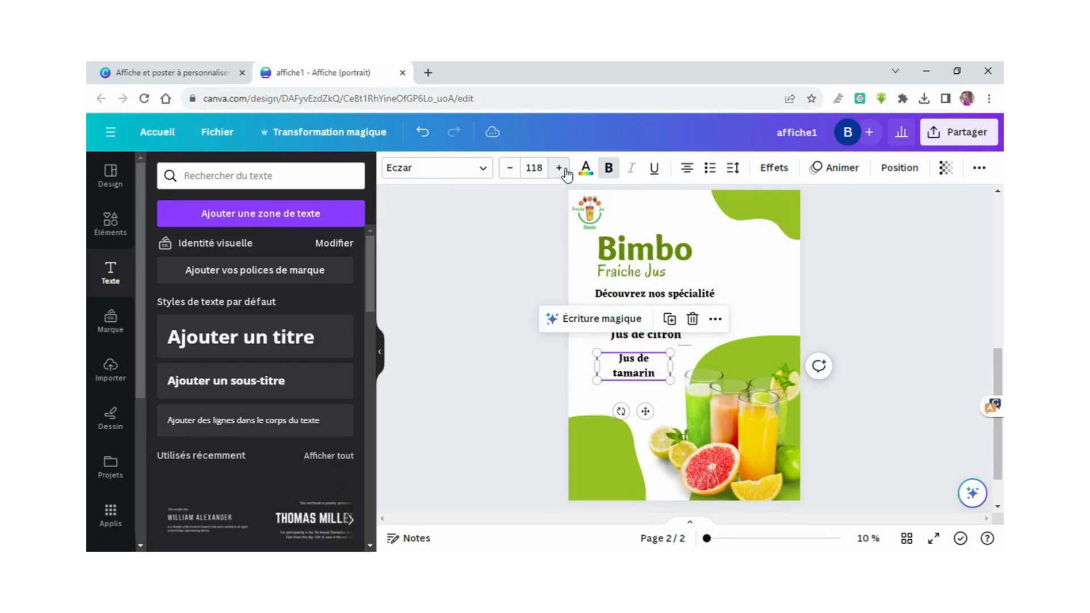
pyautogui.click(559, 168)
pyautogui.click(559, 168)
pyautogui.click(559, 168)
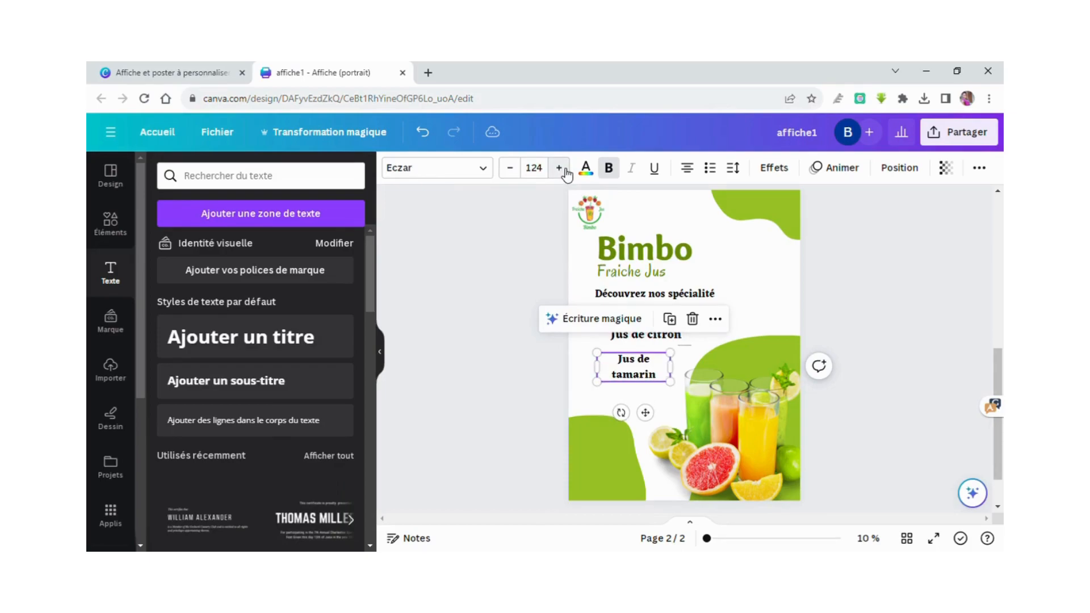
pyautogui.click(559, 168)
pyautogui.click(559, 168)
pyautogui.click(559, 168)
pyautogui.click(559, 168)
pyautogui.click(559, 168)
pyautogui.click(559, 168)
pyautogui.click(559, 168)
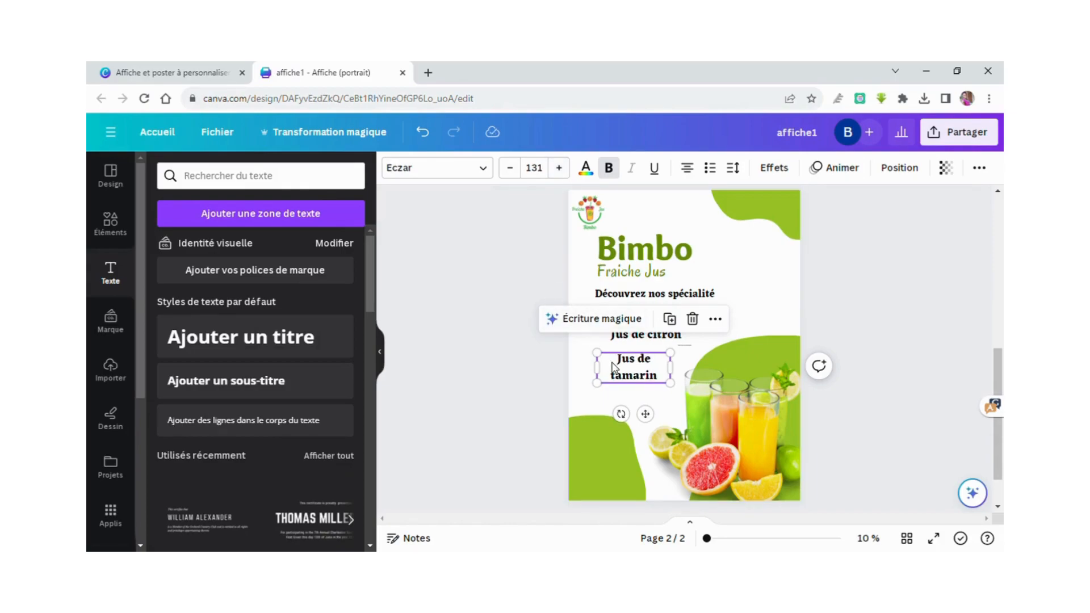
pyautogui.moveTo(670, 369)
pyautogui.mouseDown()
pyautogui.moveTo(692, 368)
pyautogui.moveTo(655, 365)
pyautogui.mouseUp()
pyautogui.click(616, 382)
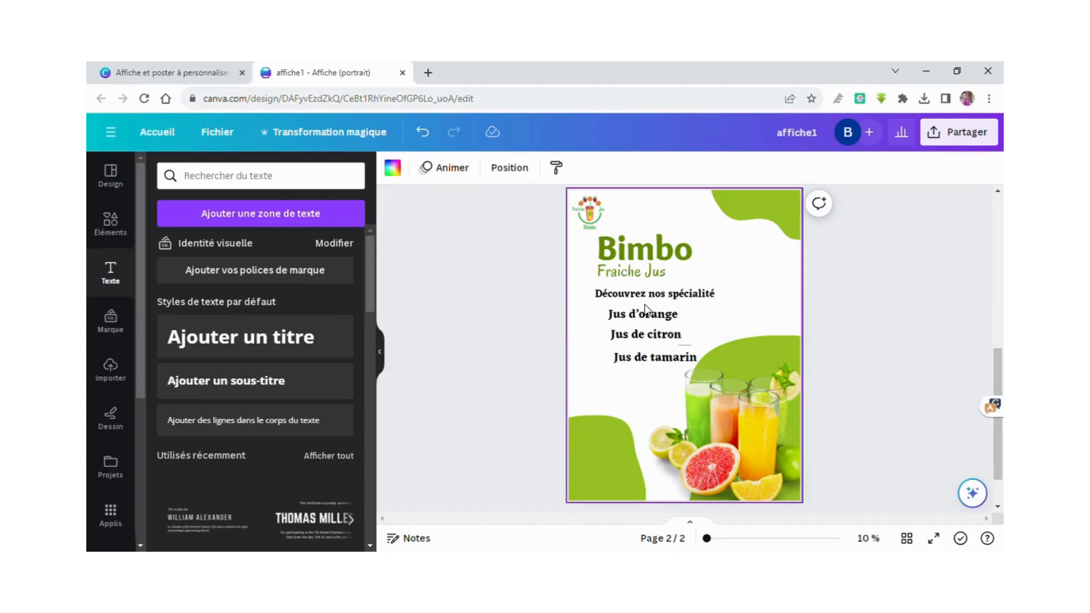
pyautogui.click(651, 318)
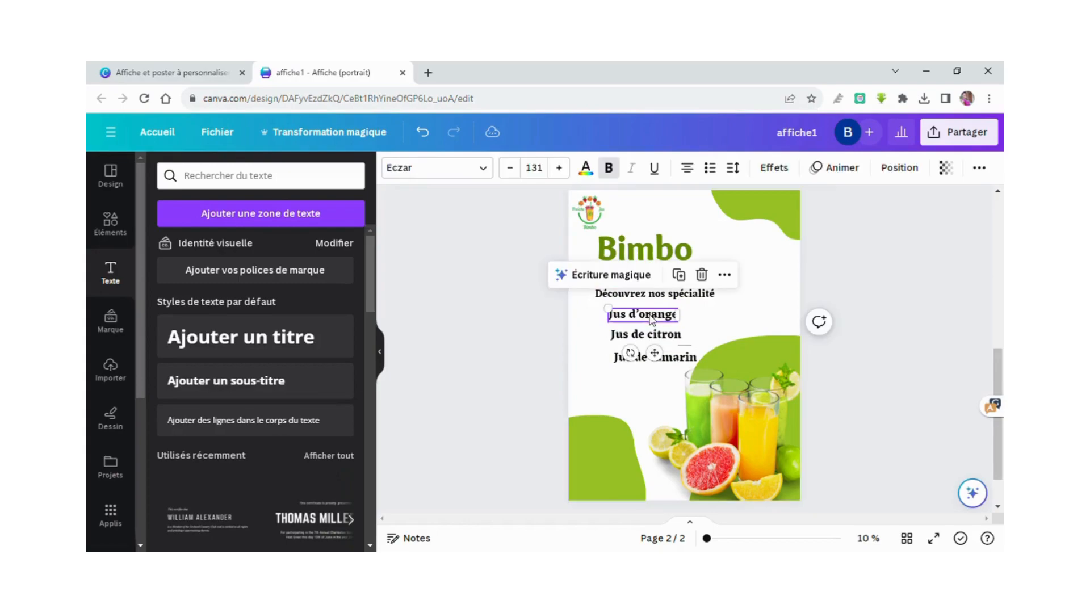
pyautogui.click(586, 168)
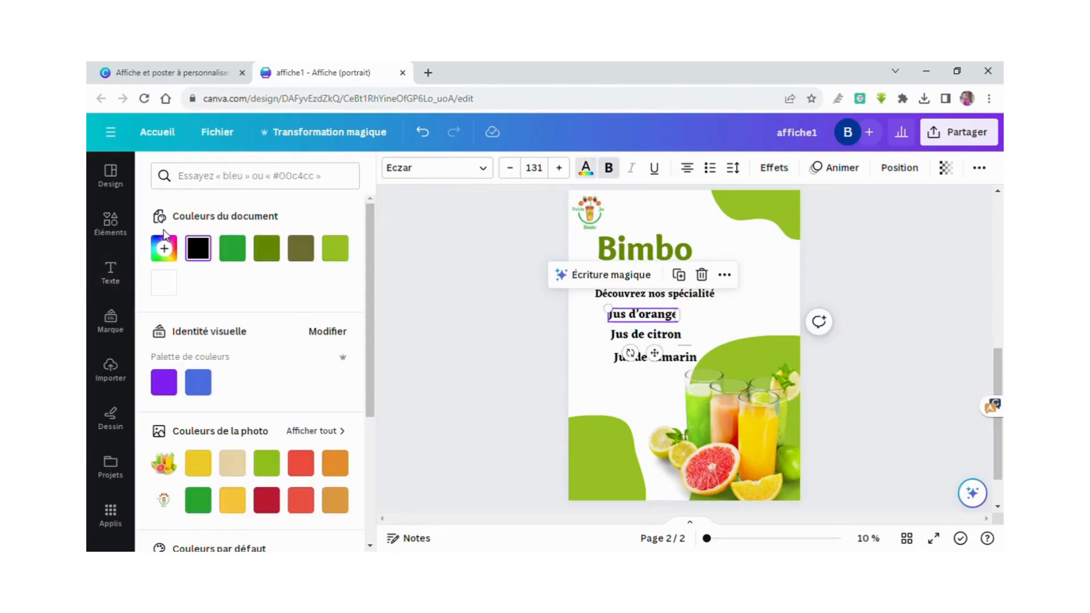
pyautogui.click(164, 247)
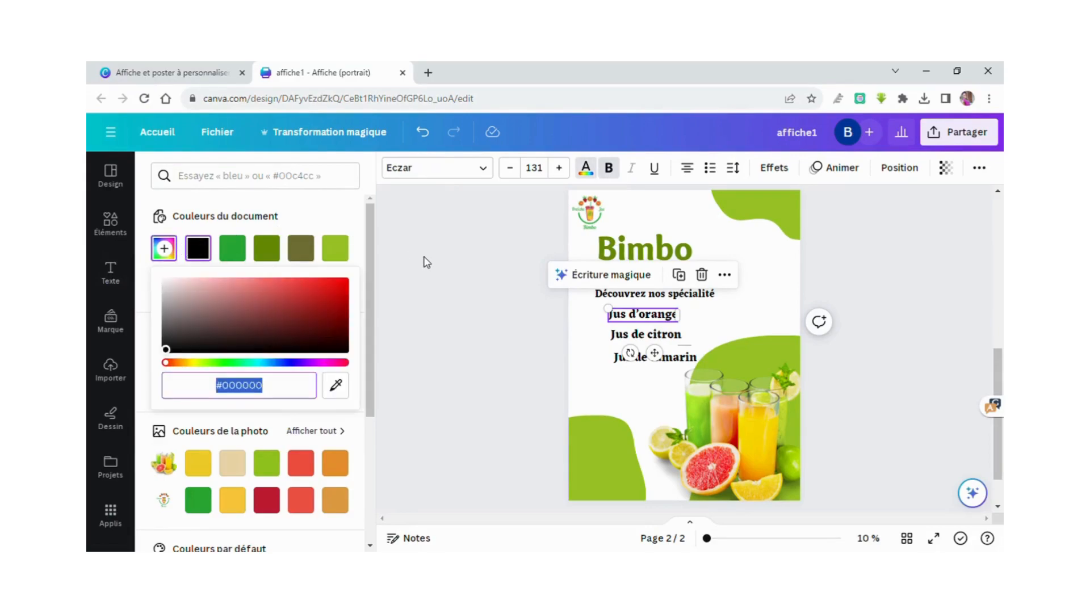
pyautogui.click(338, 397)
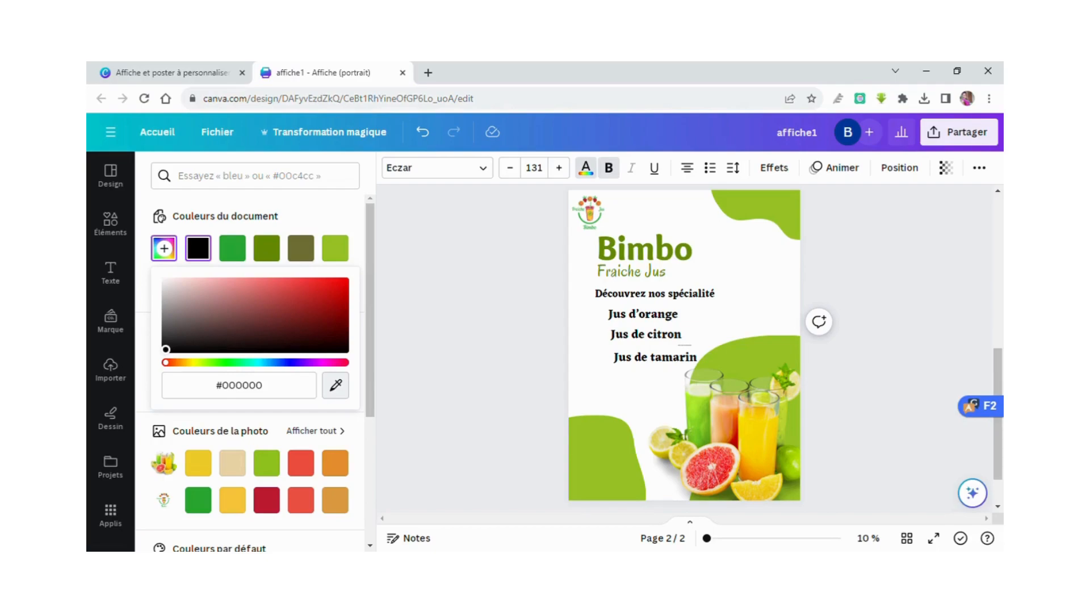
pyautogui.click(493, 404)
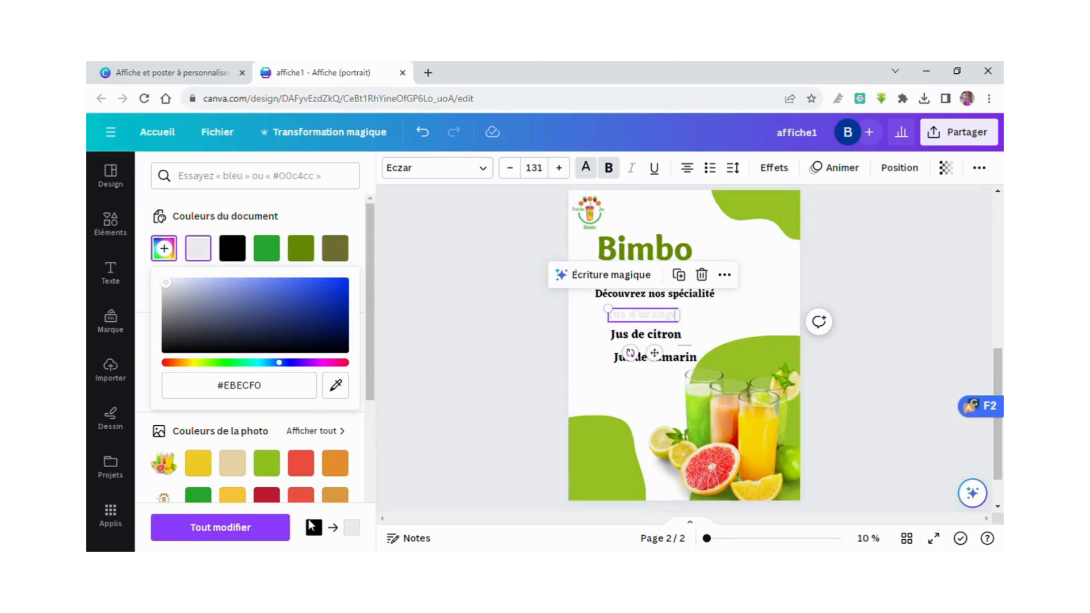
pyautogui.click(476, 446)
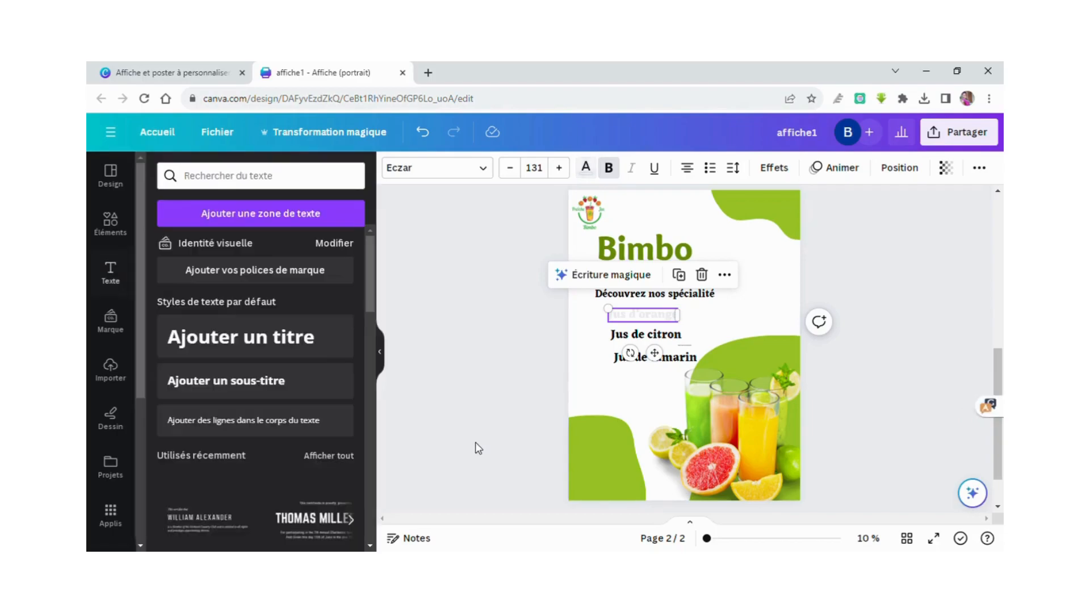
pyautogui.click(423, 133)
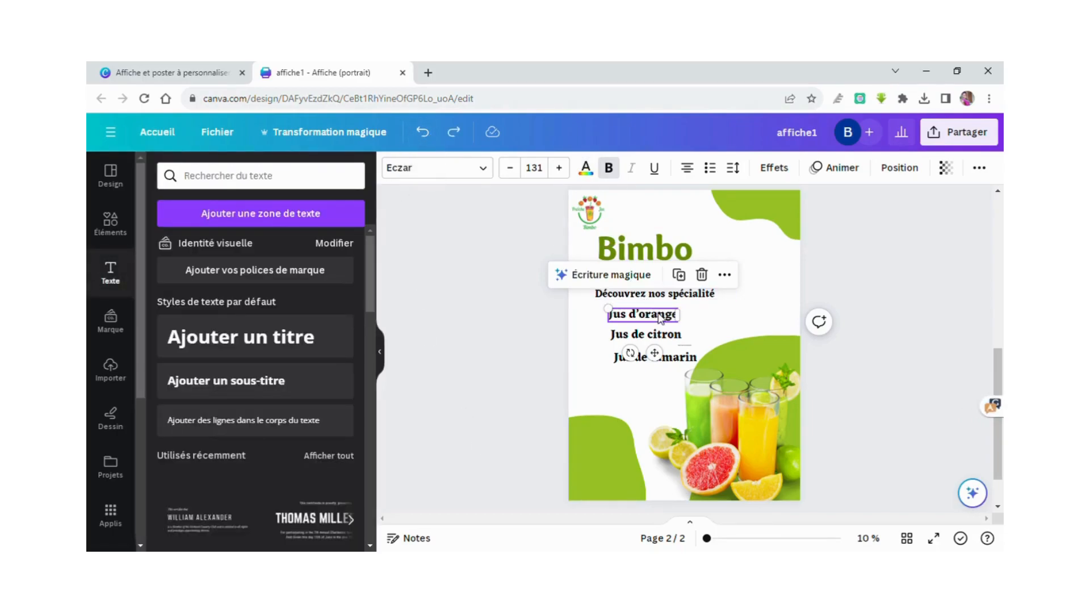
pyautogui.click(598, 445)
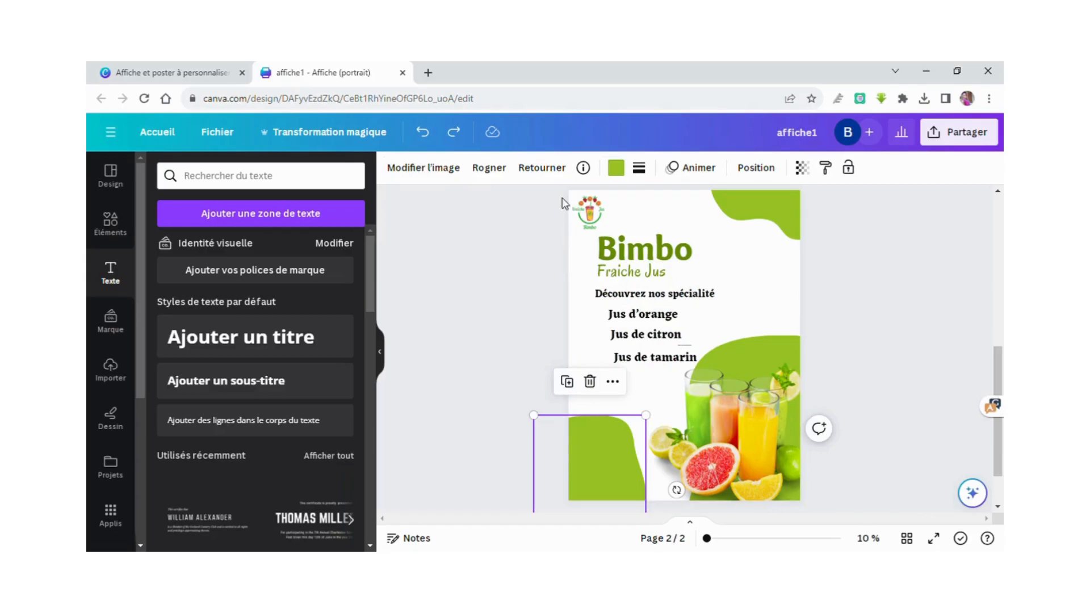
# Recolour the light-green blob shape to #27a633 and apply it to all matching shapes.
pyautogui.click(616, 167)
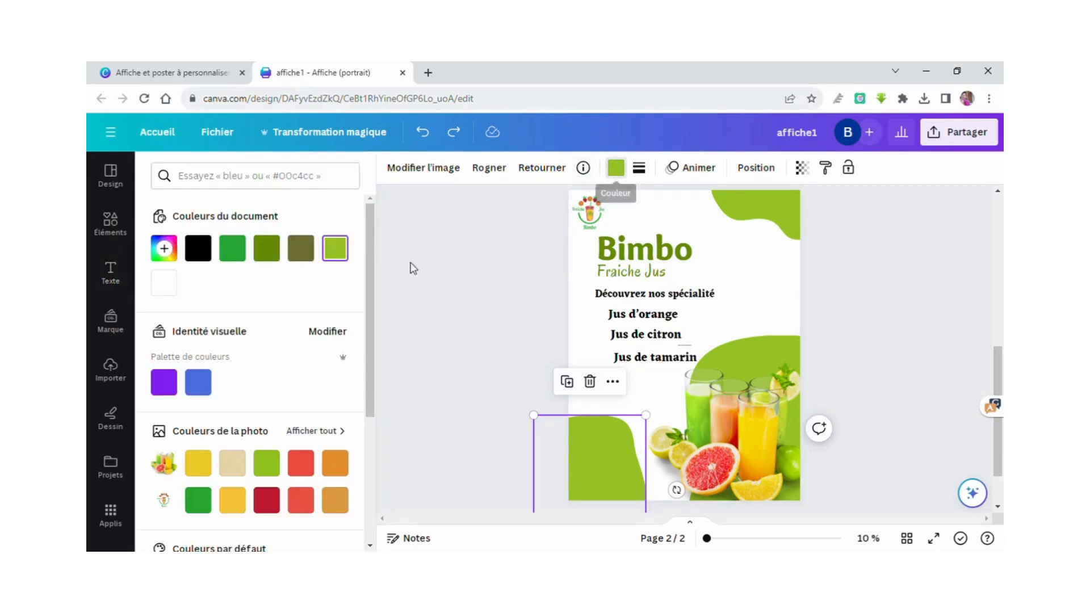
pyautogui.click(232, 248)
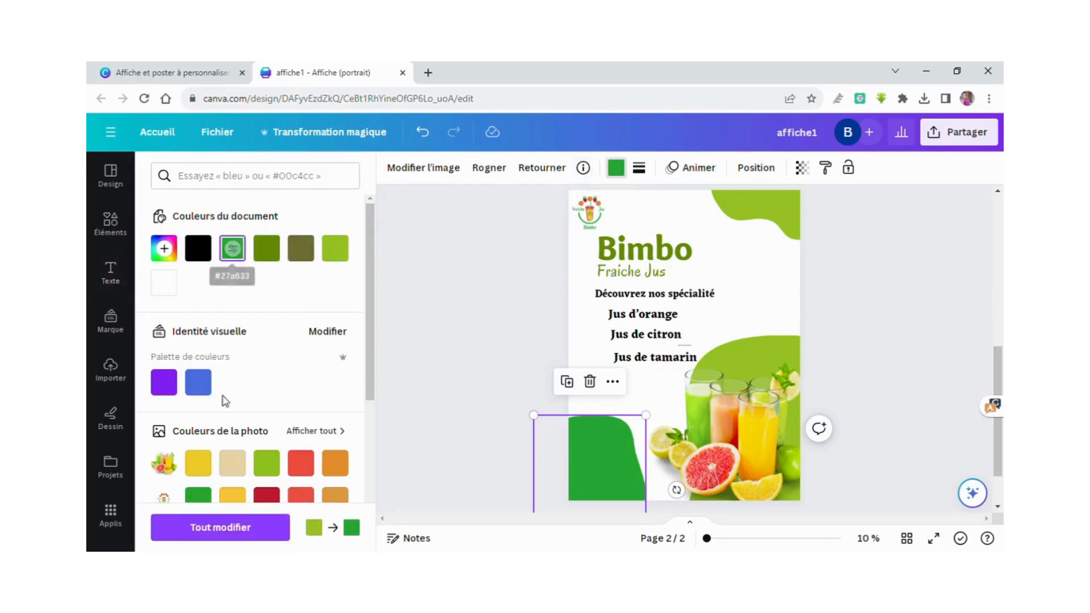
pyautogui.click(235, 527)
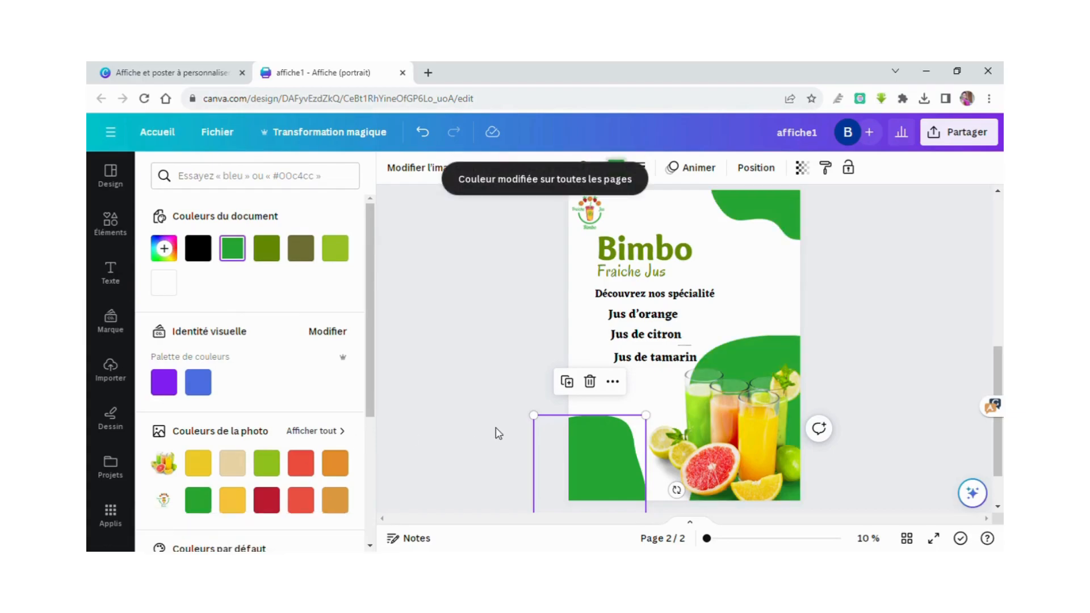
# Turn the Bimbo title #27a633 green everywhere its old colour appeared.
pyautogui.click(661, 262)
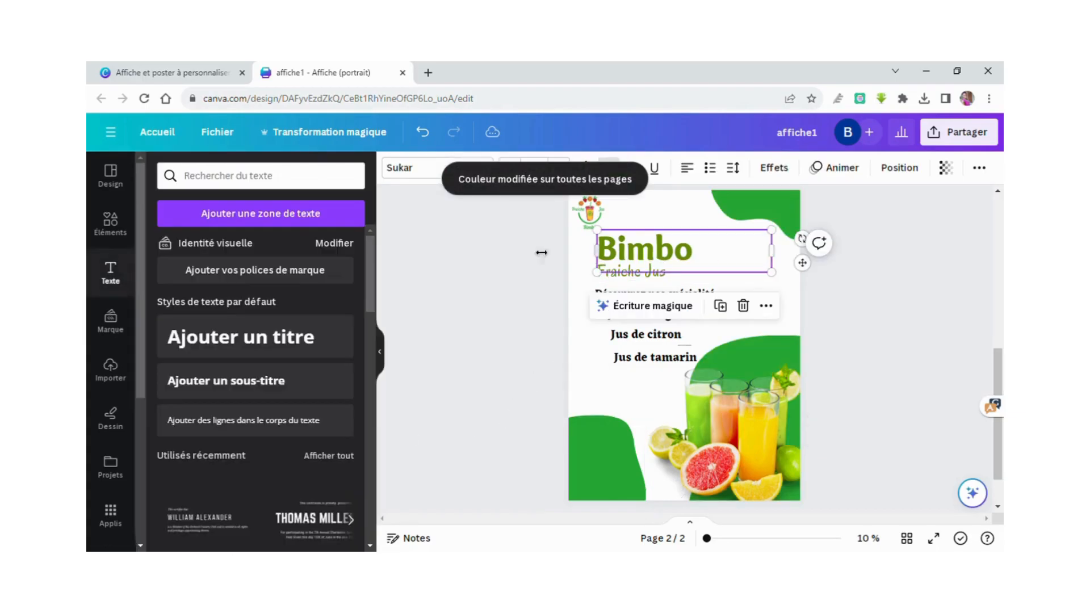
pyautogui.click(641, 211)
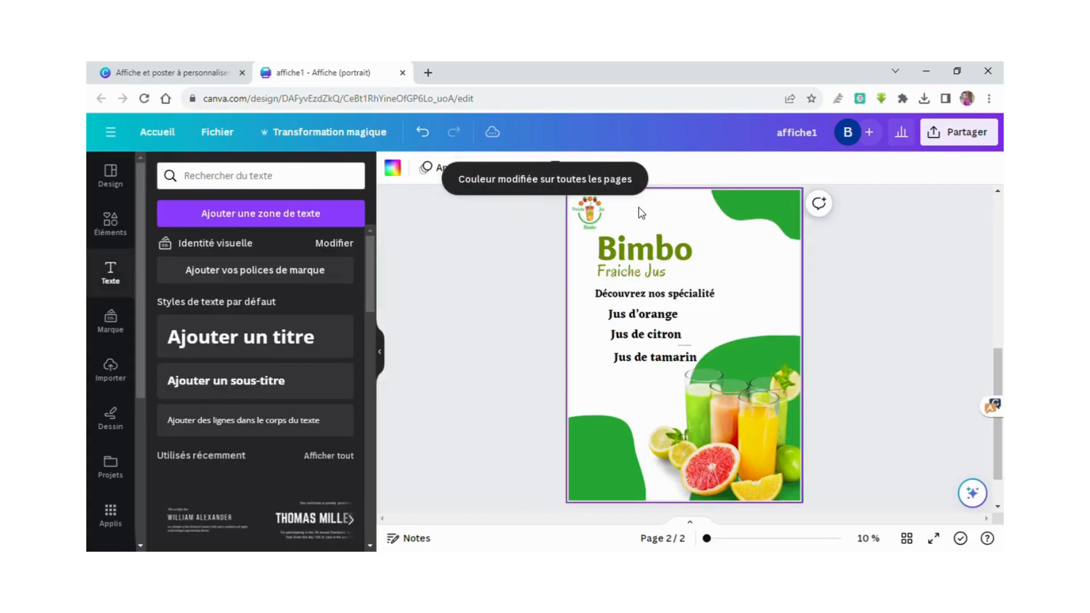
pyautogui.click(643, 236)
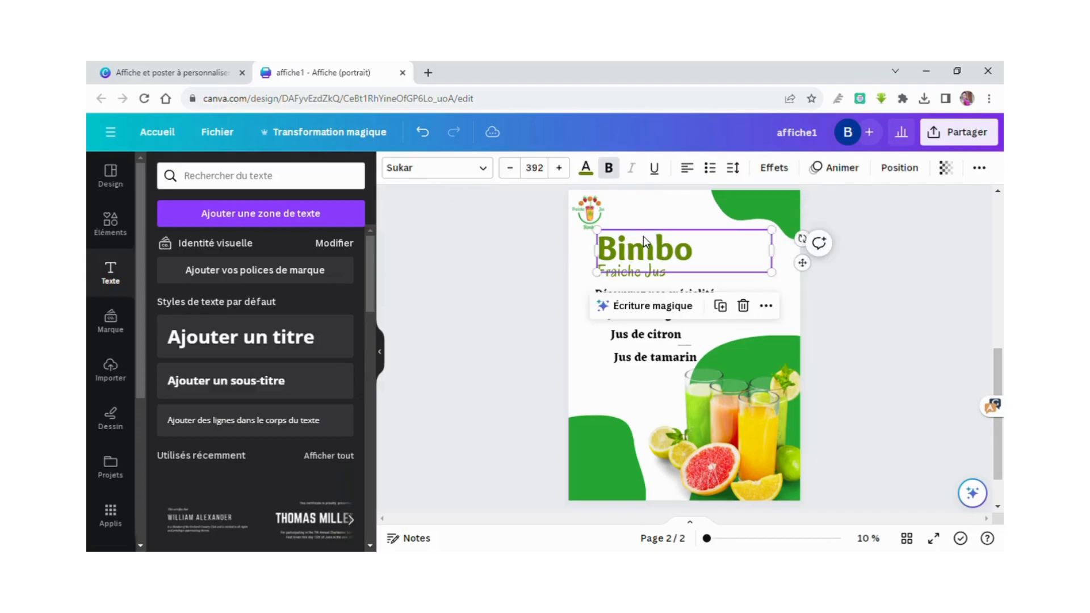
pyautogui.click(586, 168)
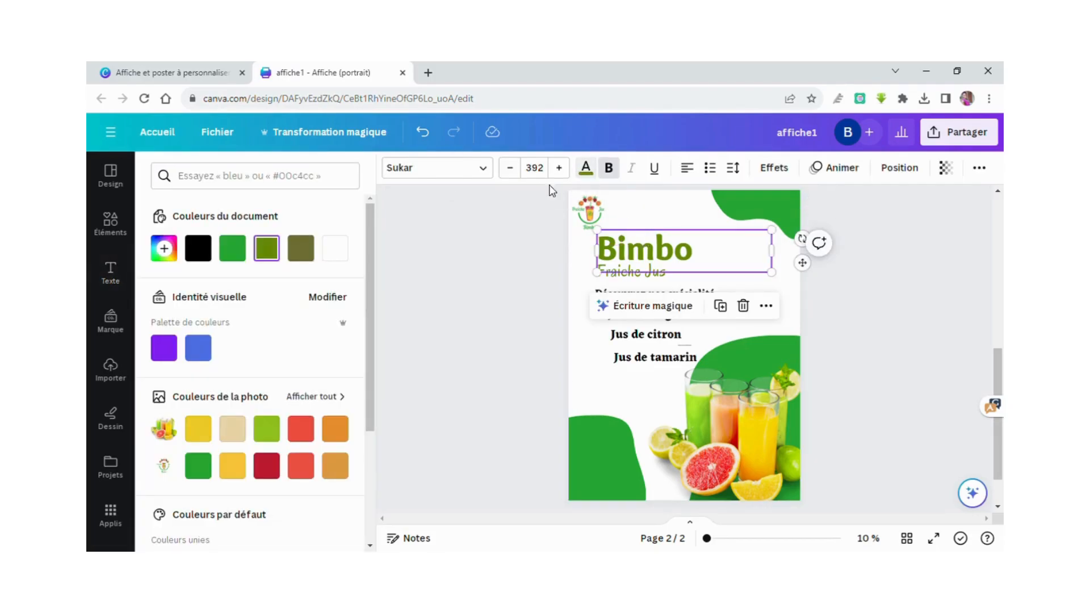
pyautogui.click(232, 248)
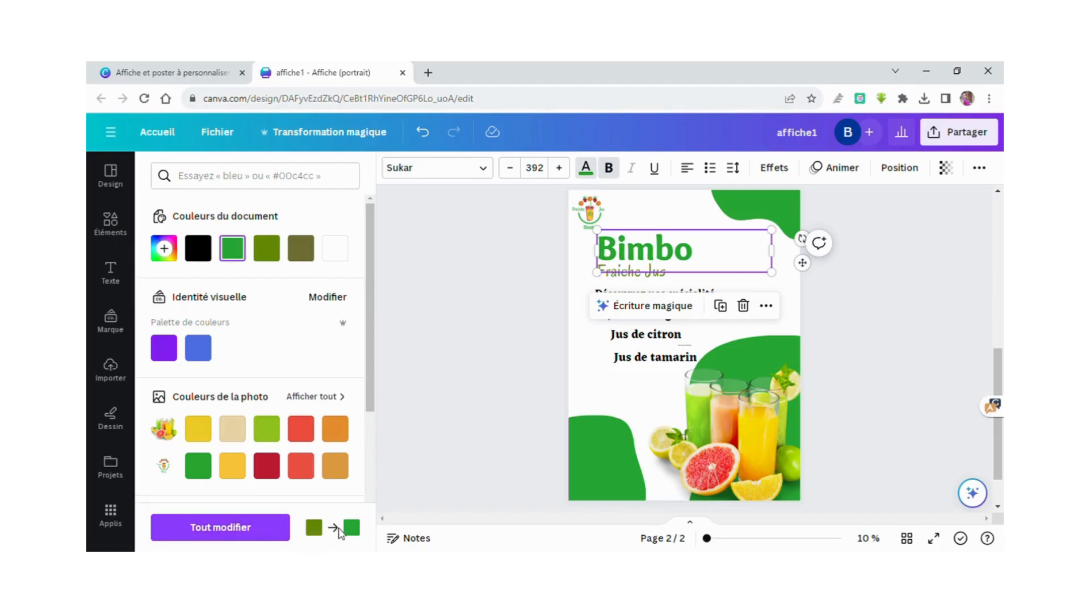
pyautogui.click(285, 529)
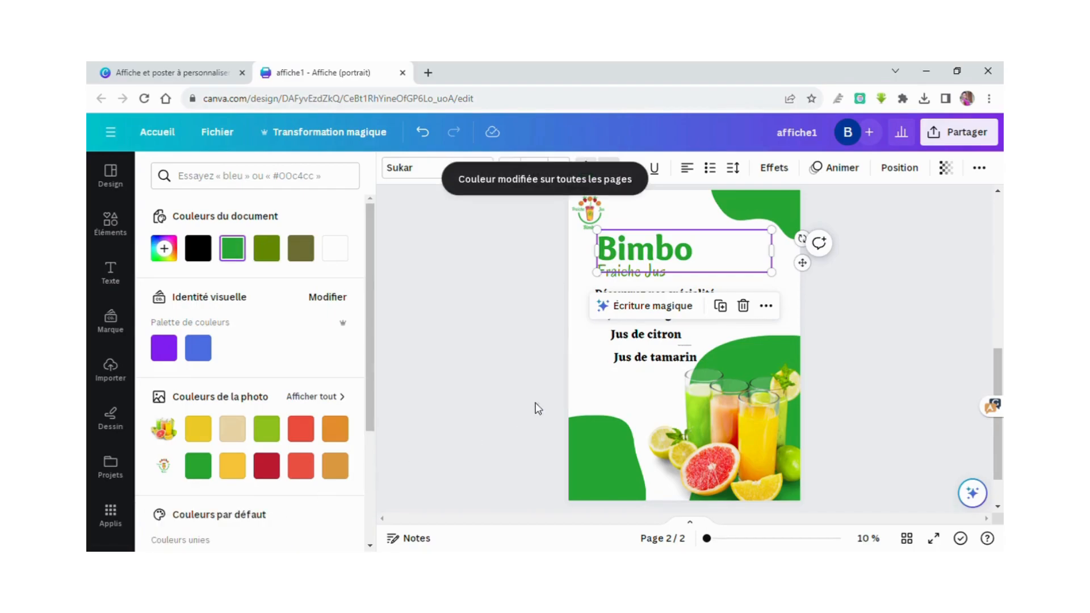
pyautogui.click(594, 370)
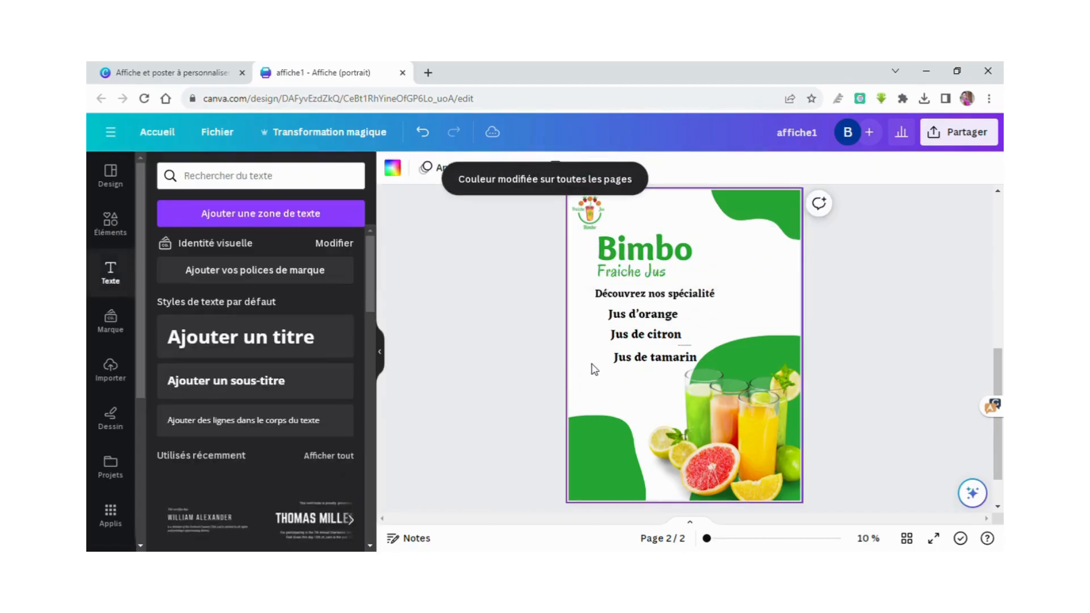
# Colour the 'Découvrez nos spécialité' heading orange.
pyautogui.click(665, 299)
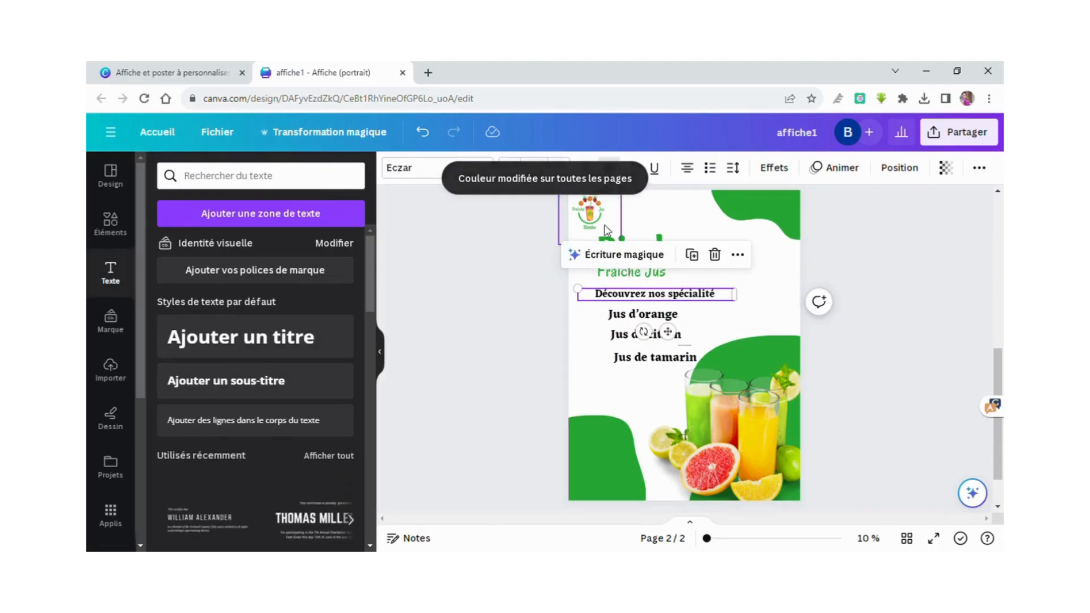
pyautogui.click(593, 176)
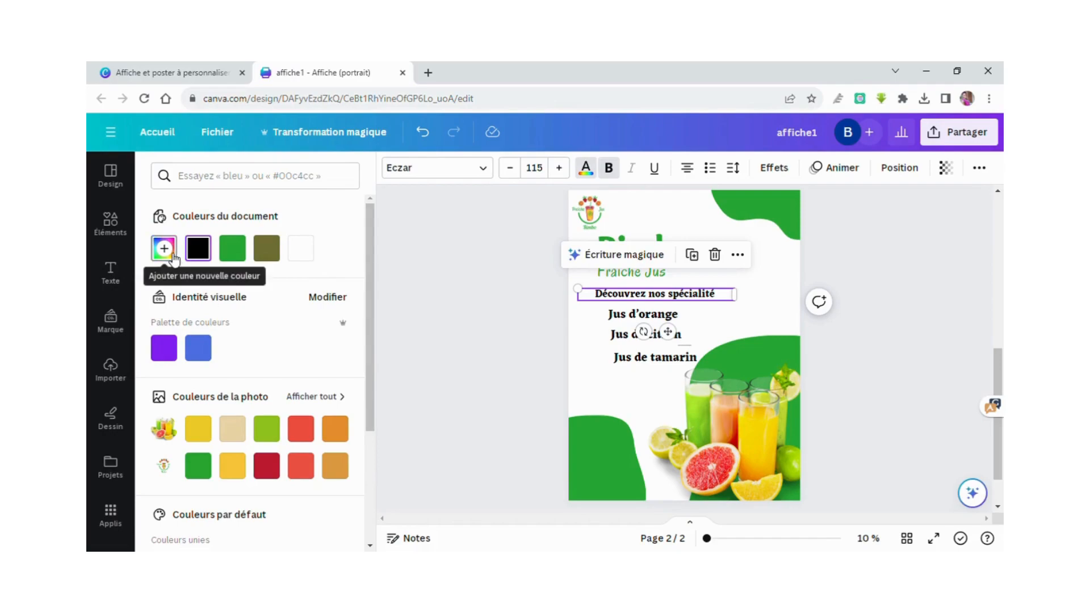
pyautogui.click(164, 249)
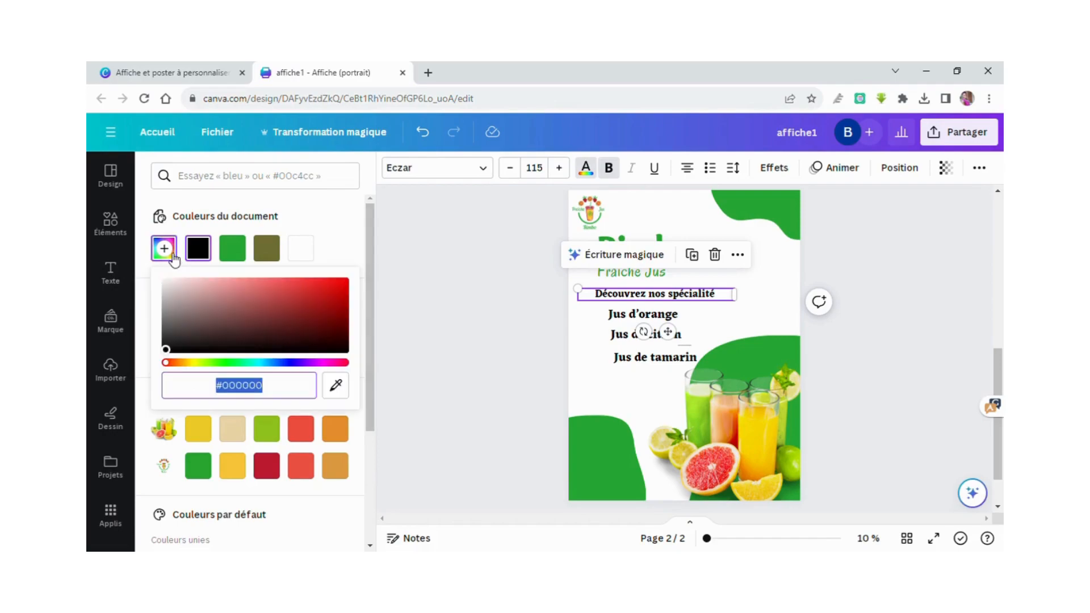
pyautogui.click(165, 472)
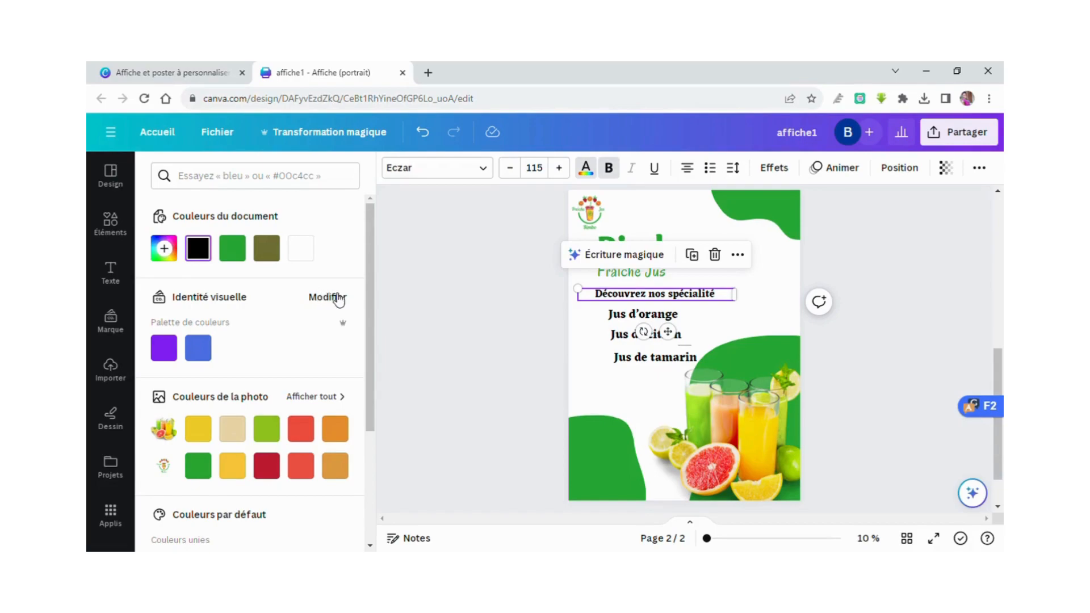
pyautogui.click(336, 430)
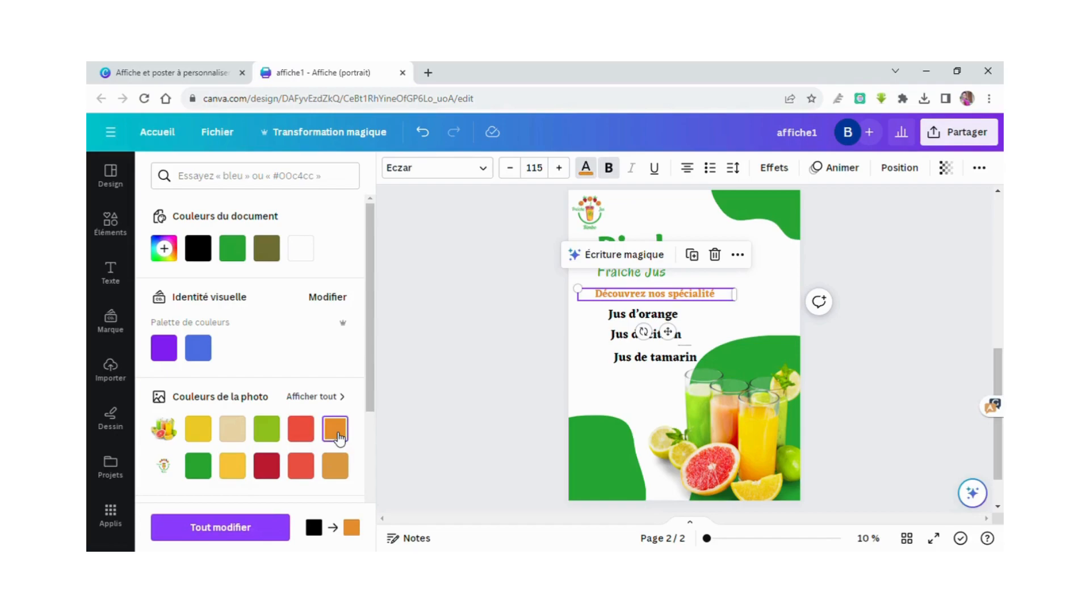
# Colour Jus d'orange dark red, trying yellow for Jus de citron and ochre for Jus de tamarin.
pyautogui.click(620, 317)
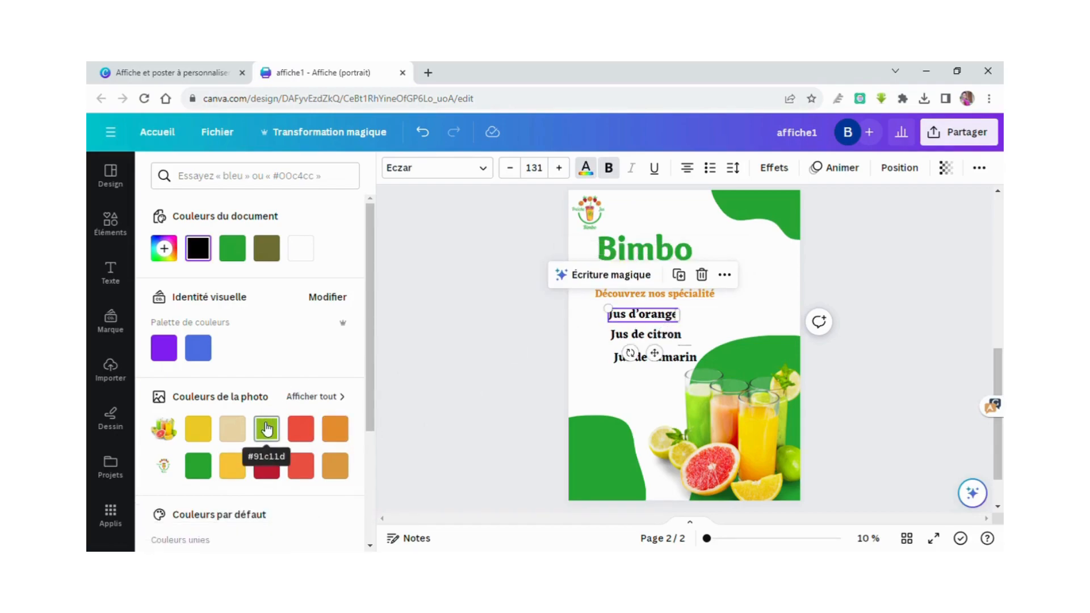
pyautogui.click(263, 463)
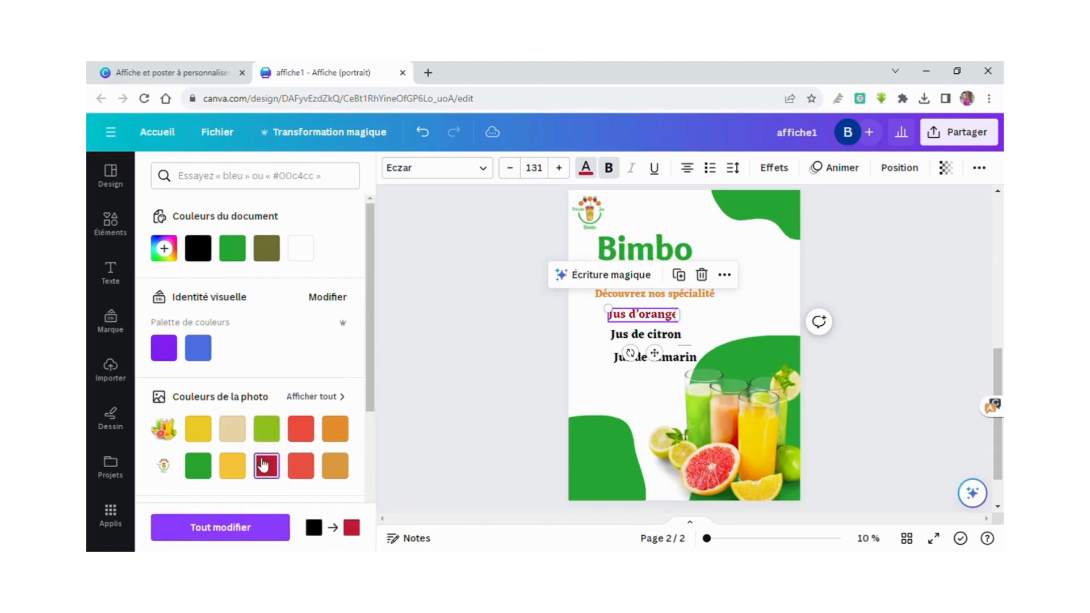
pyautogui.click(645, 334)
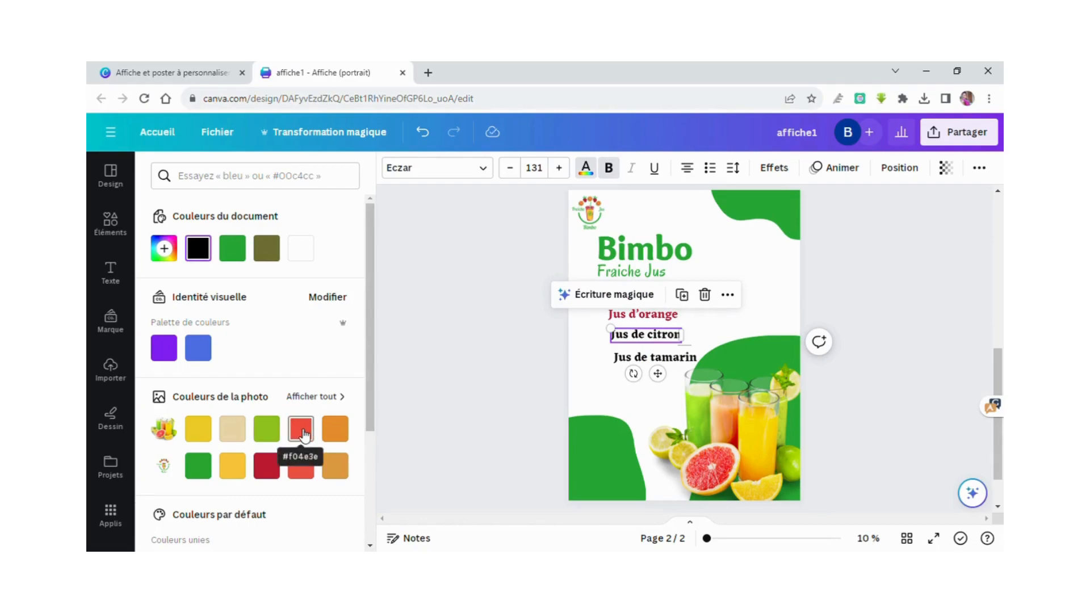
pyautogui.click(232, 428)
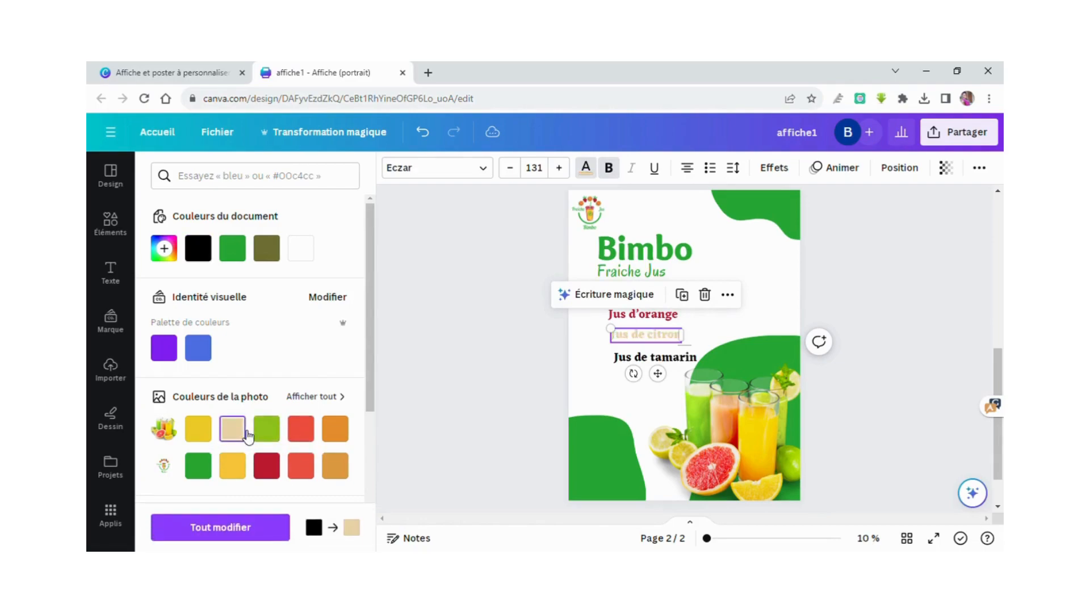
pyautogui.click(197, 431)
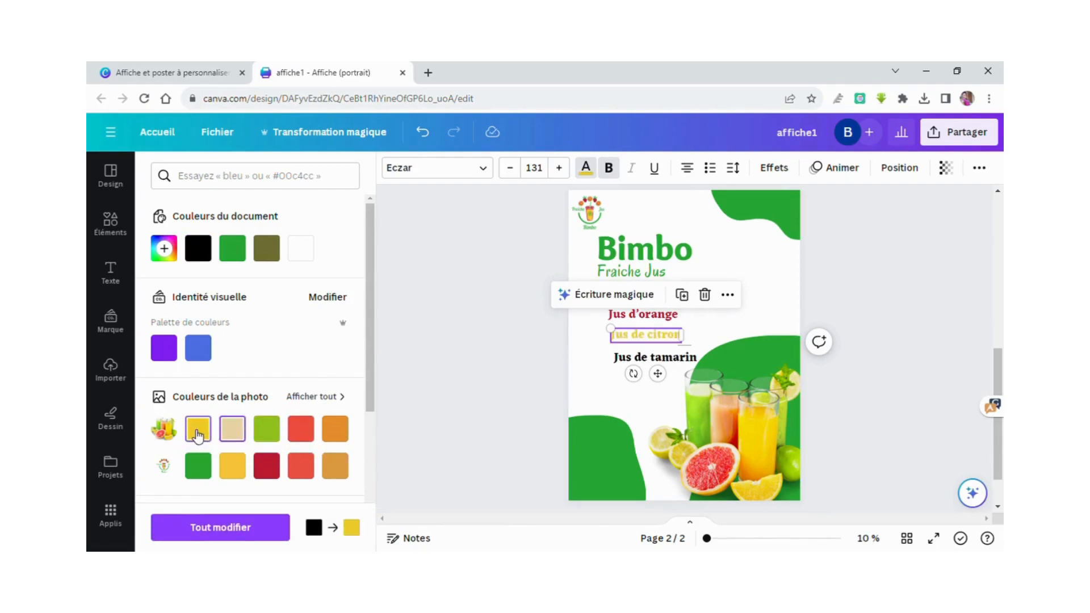
pyautogui.click(631, 357)
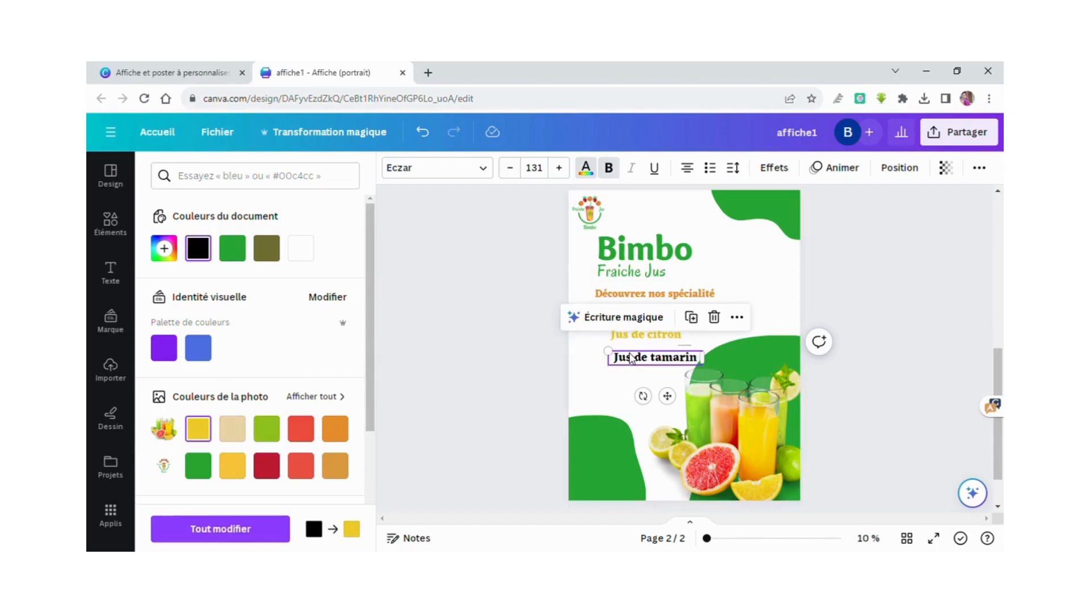
pyautogui.click(335, 465)
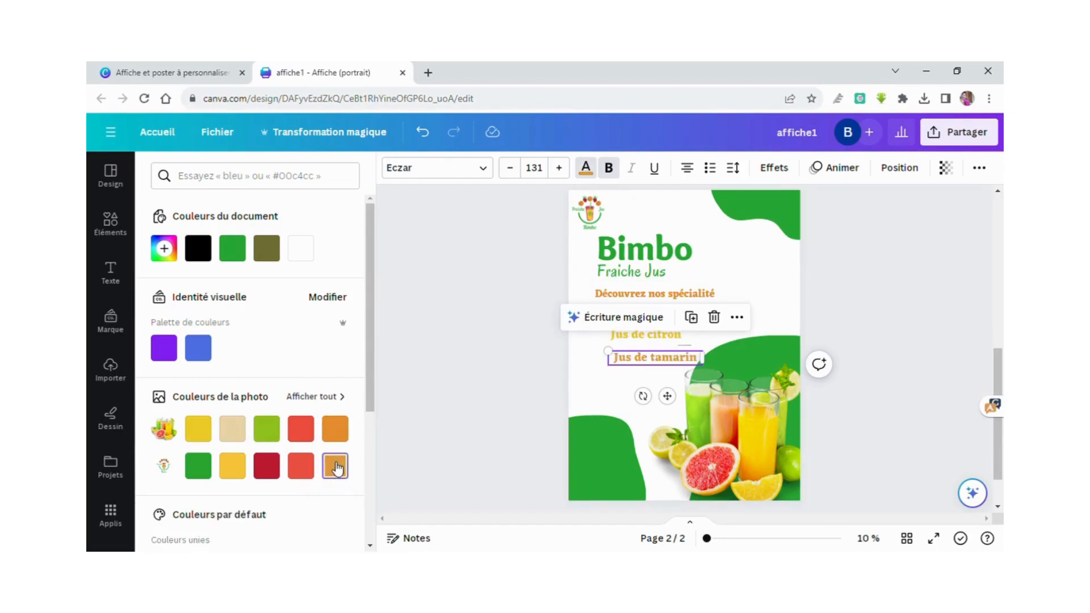
pyautogui.click(619, 388)
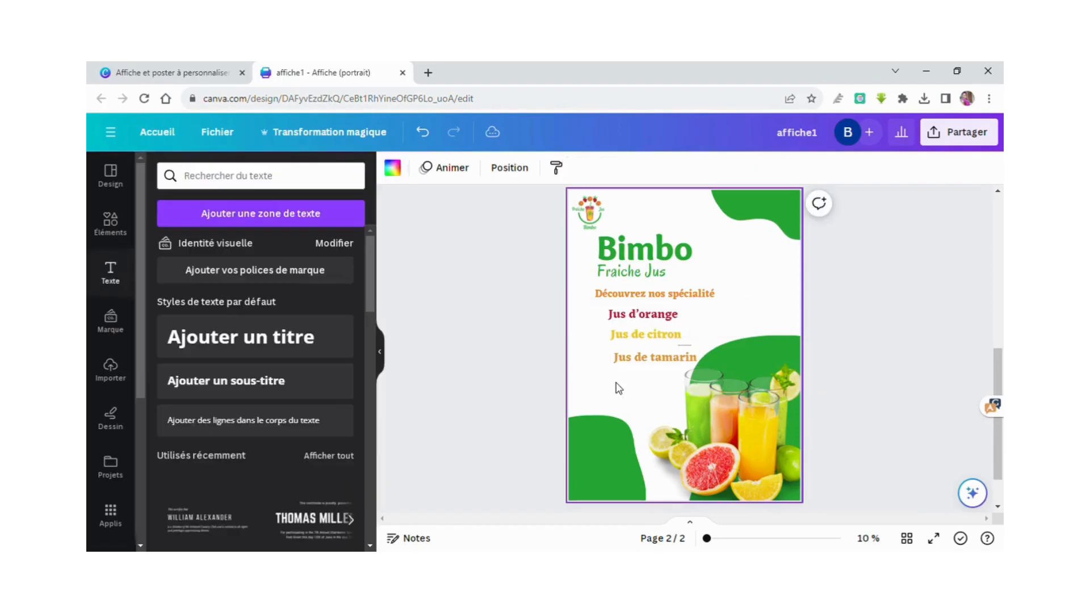
# Recolour the Jus de citron and Jus de tamarin lines dark red to match.
pyautogui.click(632, 357)
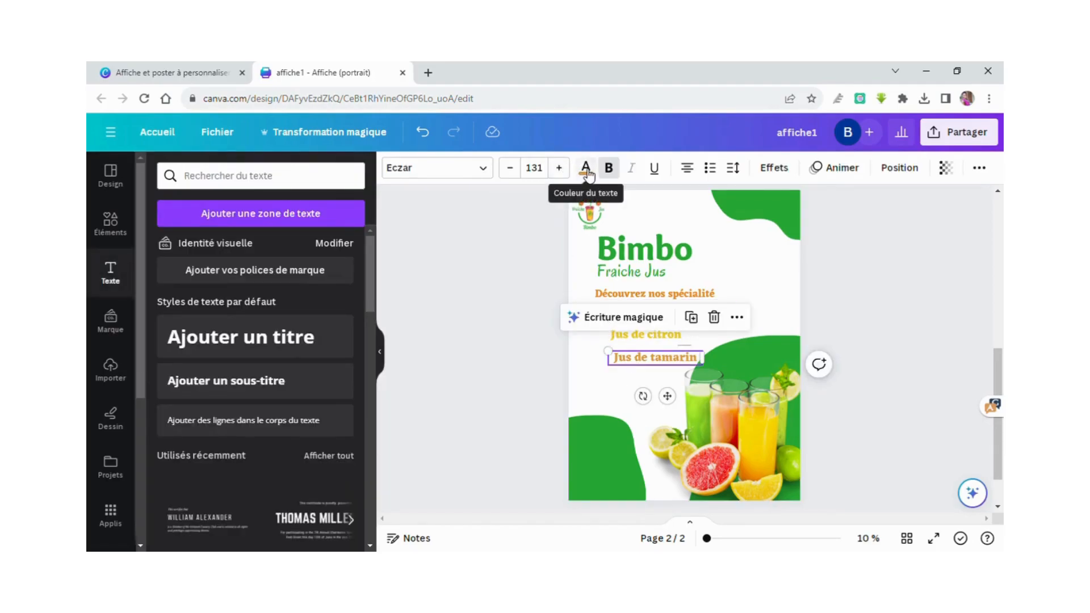
pyautogui.click(612, 342)
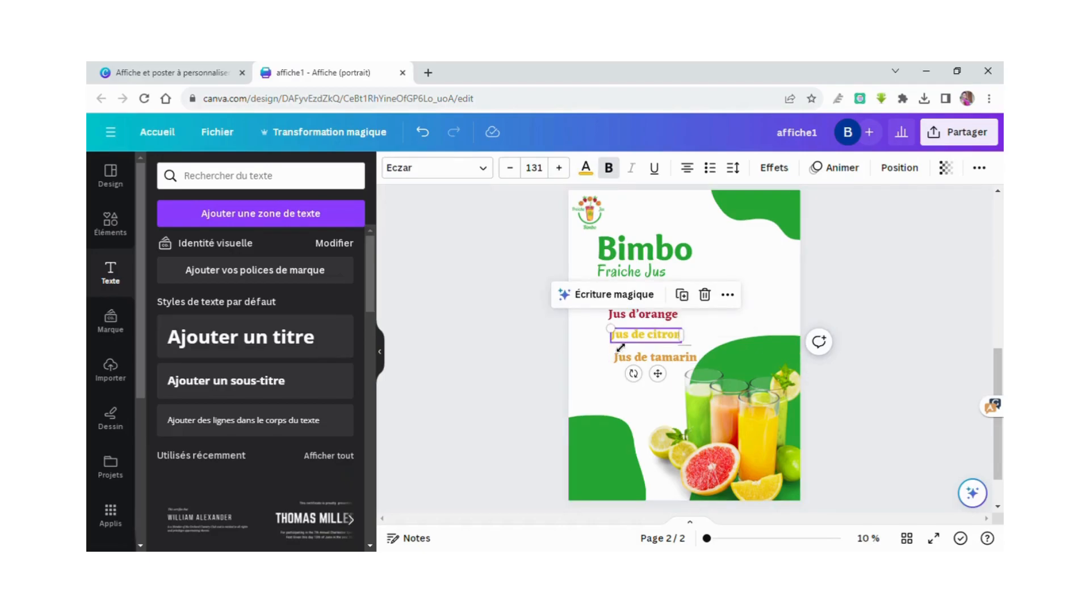
pyautogui.click(585, 168)
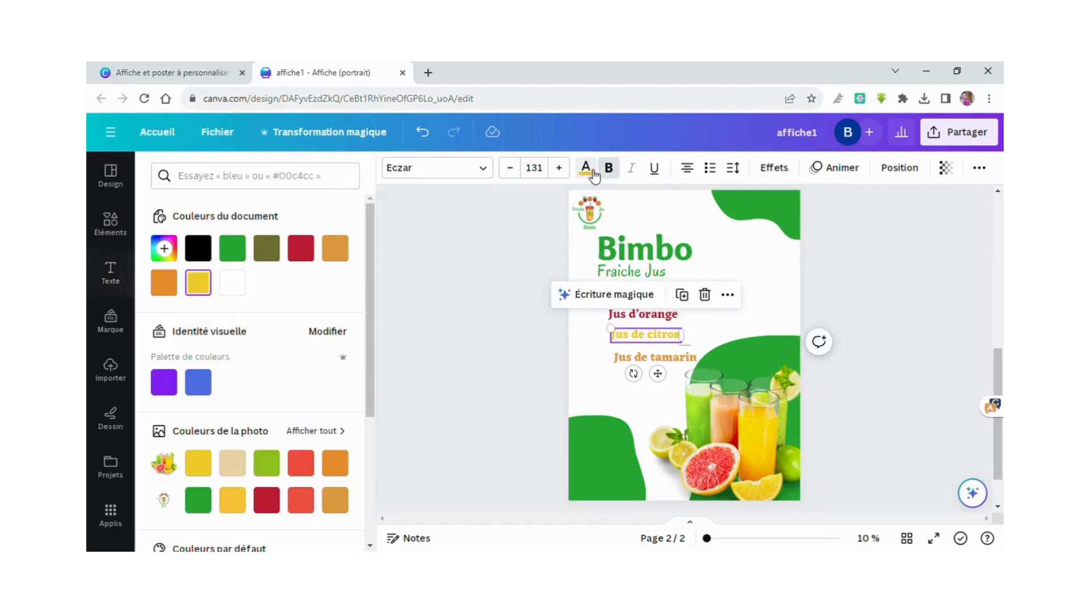
pyautogui.click(277, 500)
pyautogui.click(642, 362)
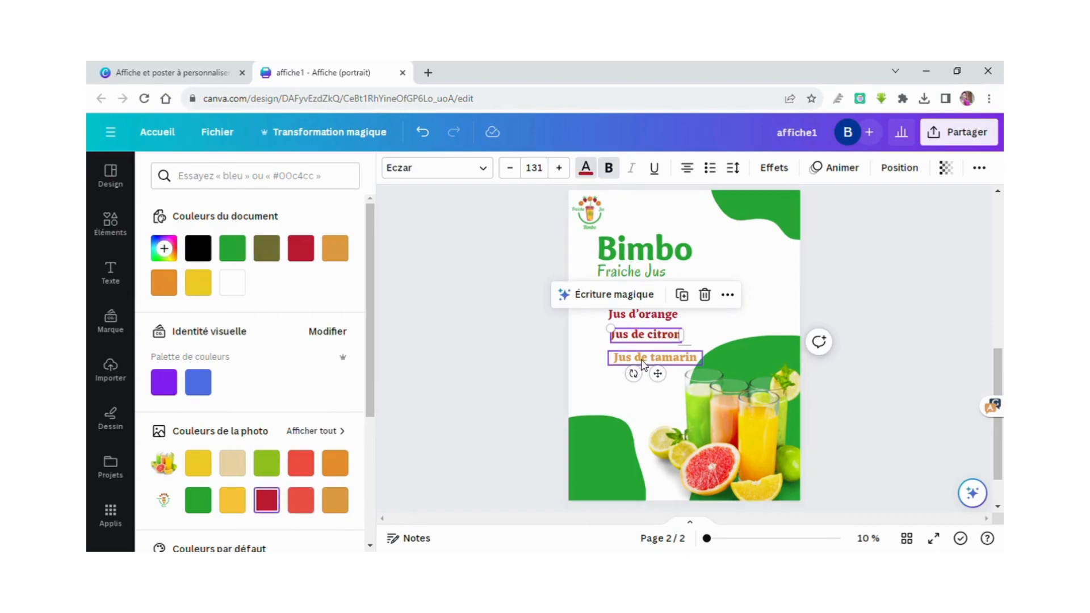
pyautogui.click(274, 504)
pyautogui.click(590, 367)
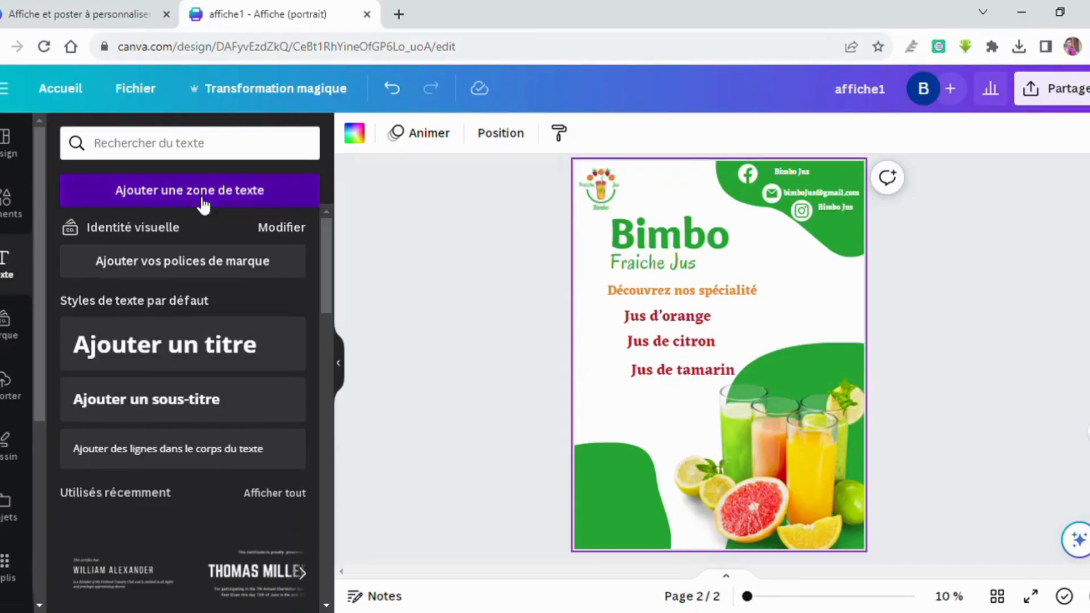
# Add an enlarged 'Commandez au' text box and move it beneath the Jus de tamarin line.
pyautogui.click(203, 204)
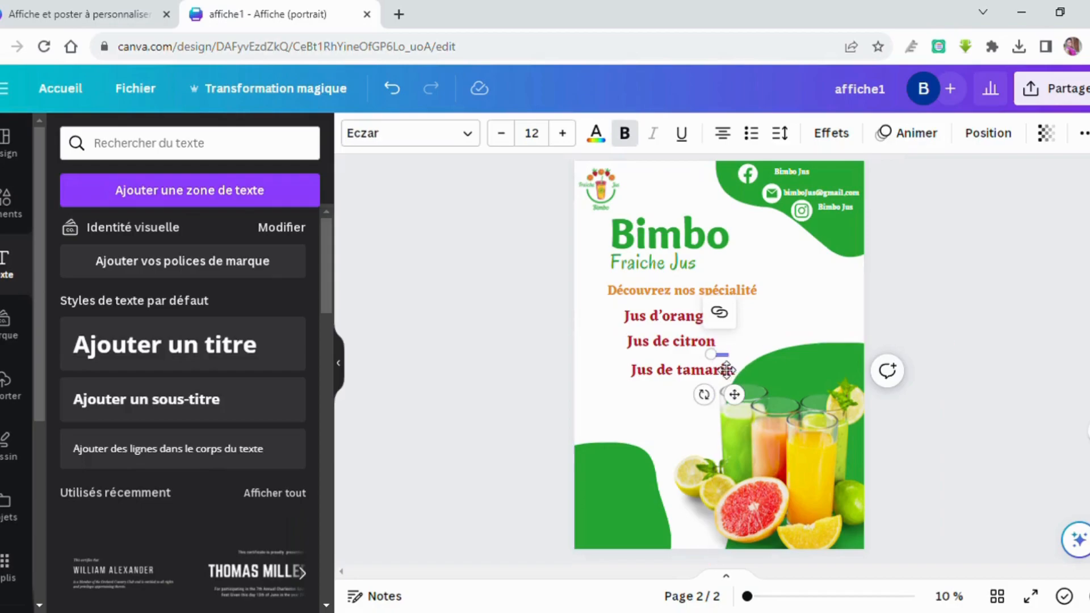
pyautogui.moveTo(677, 359); pyautogui.dragTo(610, 346)
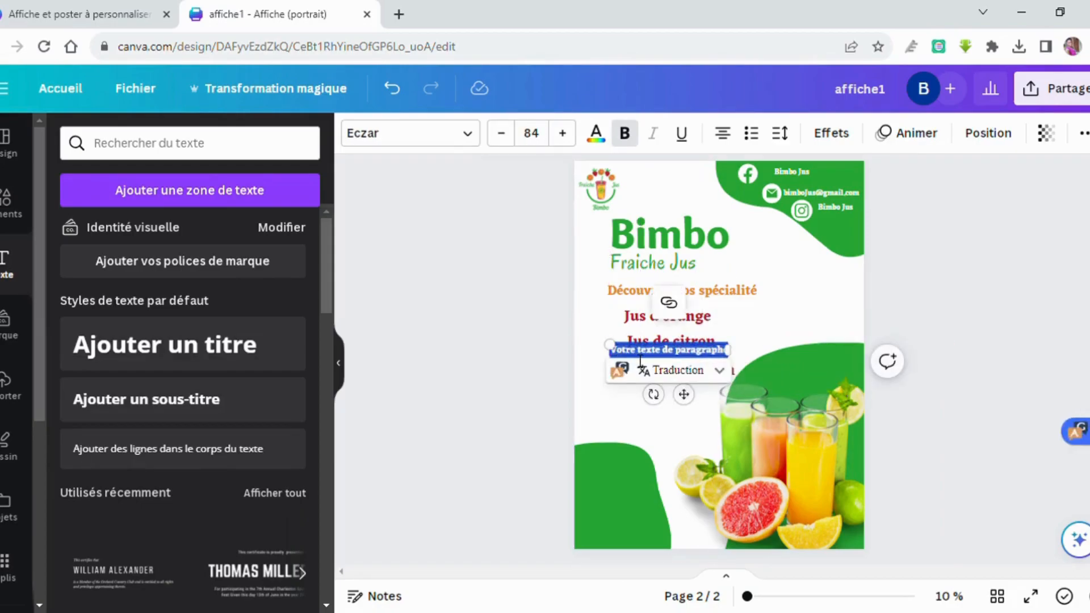
pyautogui.press('BackSpace')
pyautogui.write('conmande')
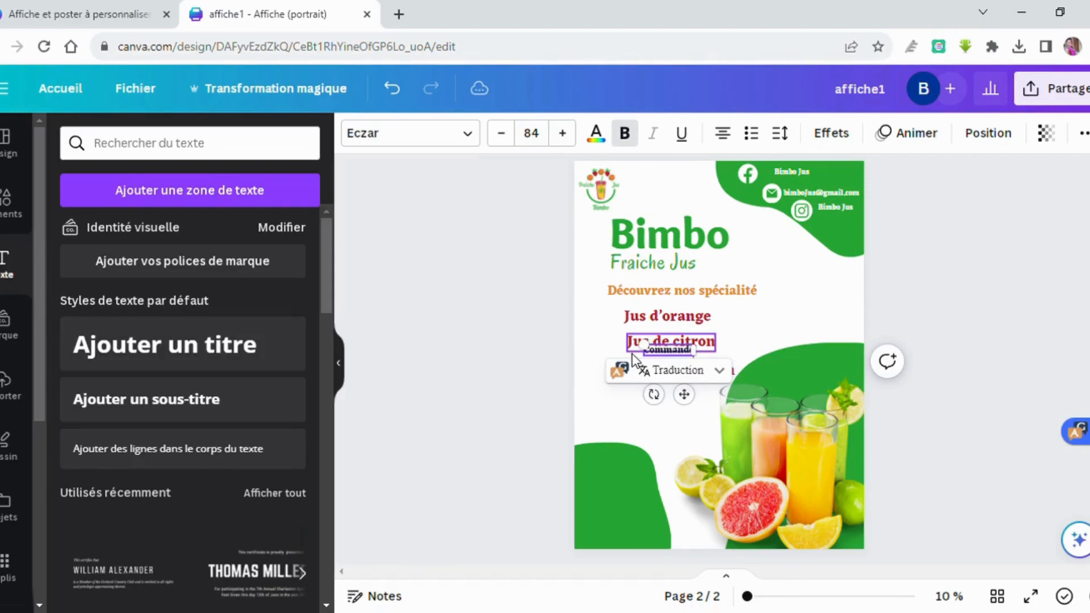
pyautogui.write('z au')
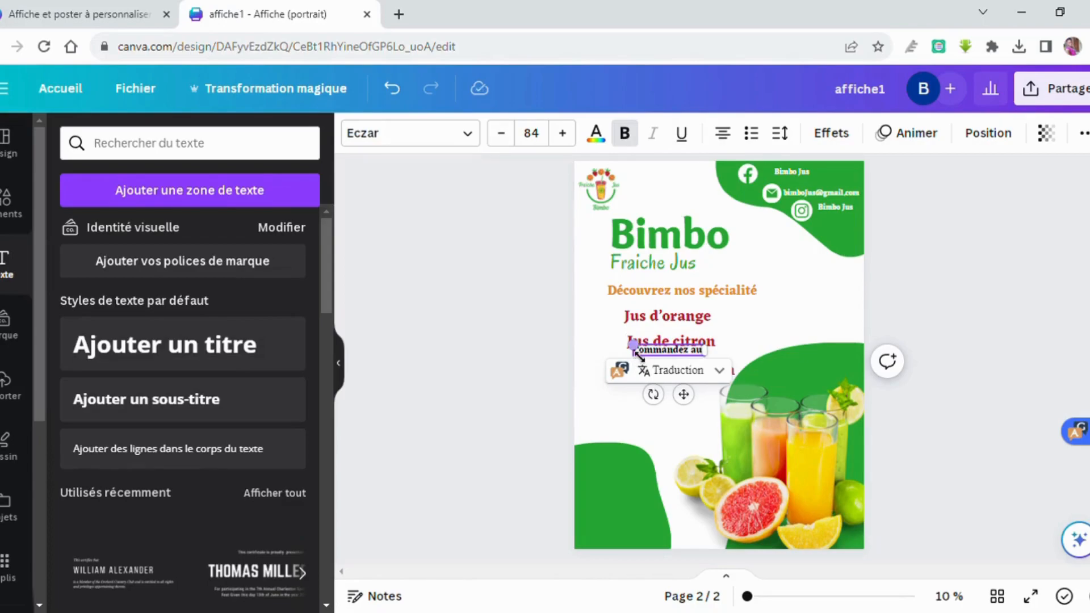
pyautogui.moveTo(634, 345); pyautogui.dragTo(609, 340)
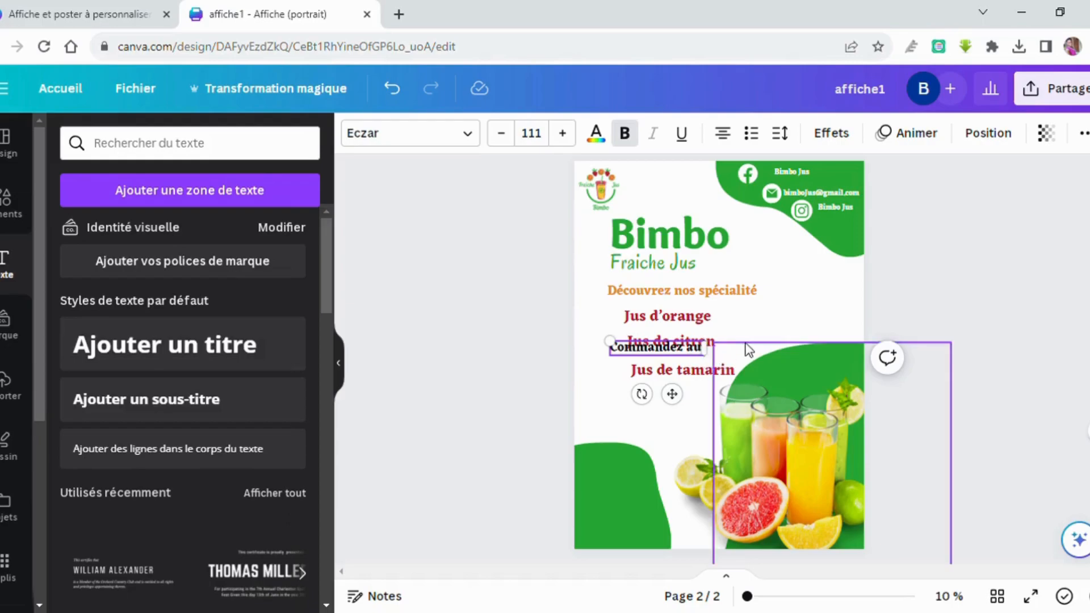
pyautogui.click(762, 308)
pyautogui.click(694, 351)
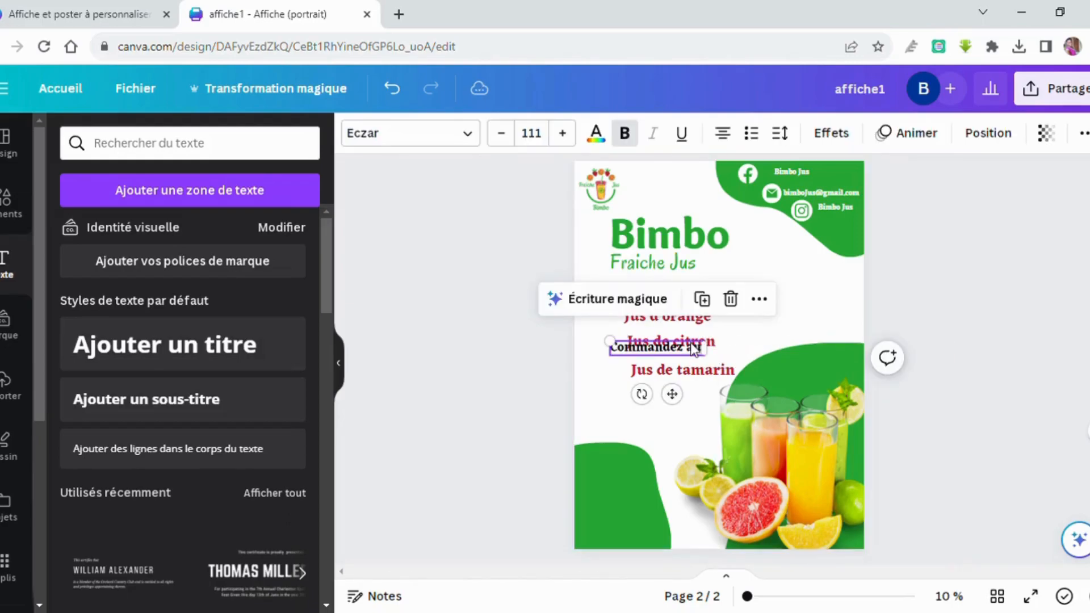
pyautogui.moveTo(693, 350); pyautogui.dragTo(705, 404)
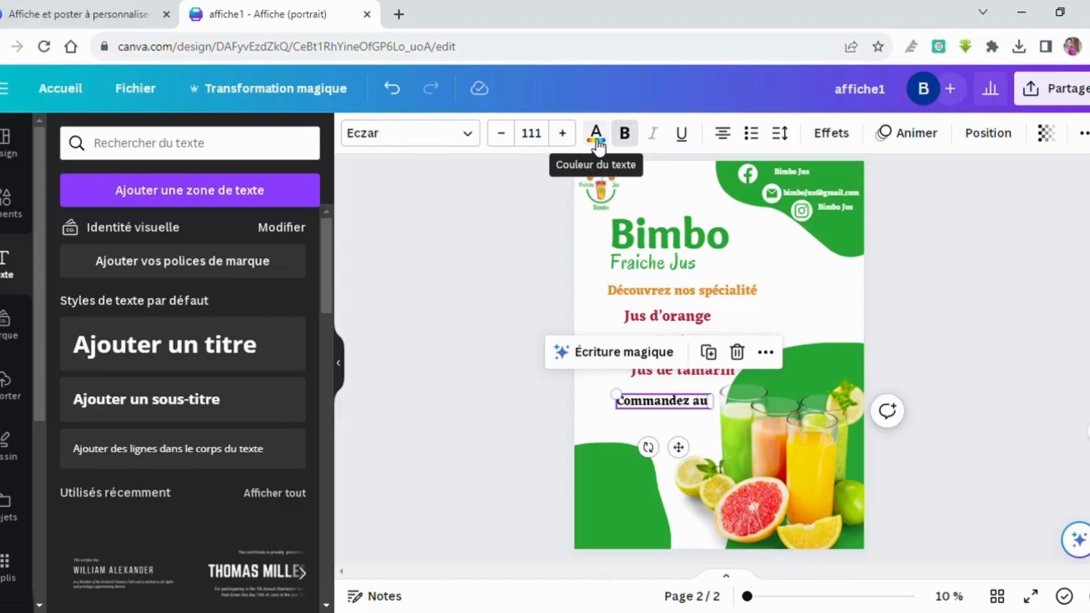
# Raise the Commandez au font size to 150.
pyautogui.click(563, 134)
pyautogui.click(563, 134)
pyautogui.click(563, 134)
pyautogui.click(563, 133)
pyautogui.click(563, 134)
pyautogui.click(563, 134)
pyautogui.click(563, 134)
pyautogui.click(563, 134)
pyautogui.click(563, 134)
pyautogui.click(563, 134)
pyautogui.click(563, 133)
pyautogui.click(563, 134)
pyautogui.click(563, 133)
pyautogui.click(563, 134)
pyautogui.click(563, 134)
pyautogui.click(563, 134)
pyautogui.click(563, 134)
pyautogui.click(563, 134)
pyautogui.click(563, 134)
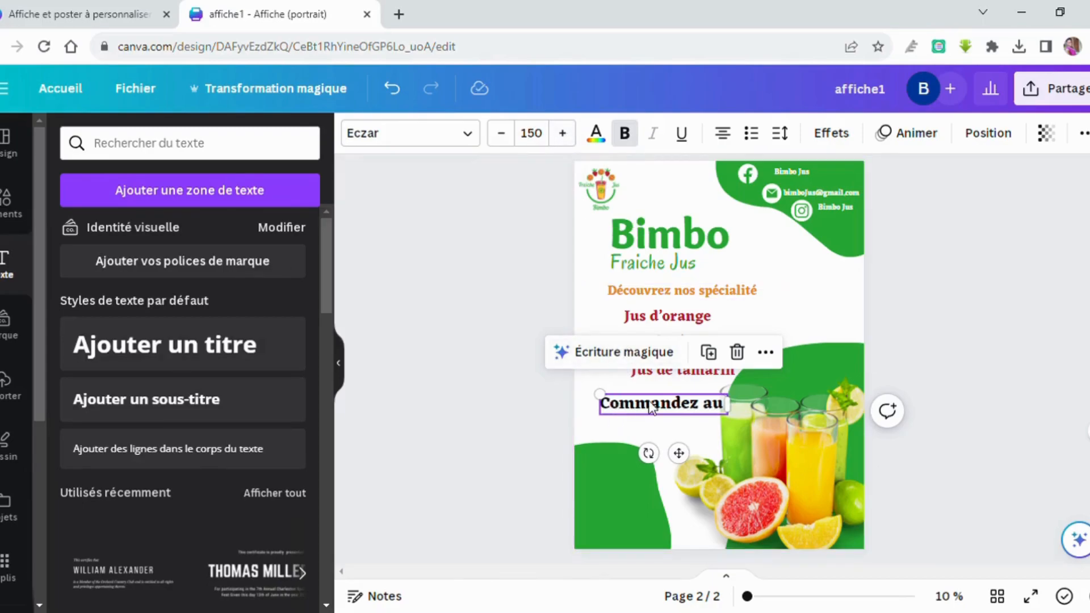
# Make Commandez au white text on a green background band.
pyautogui.click(603, 143)
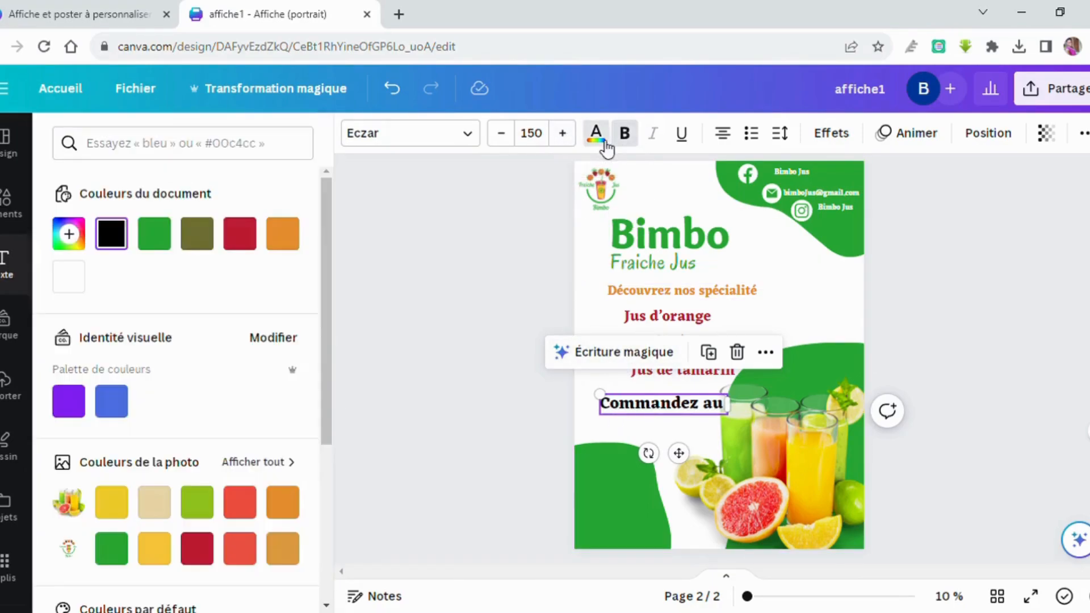
pyautogui.click(81, 276)
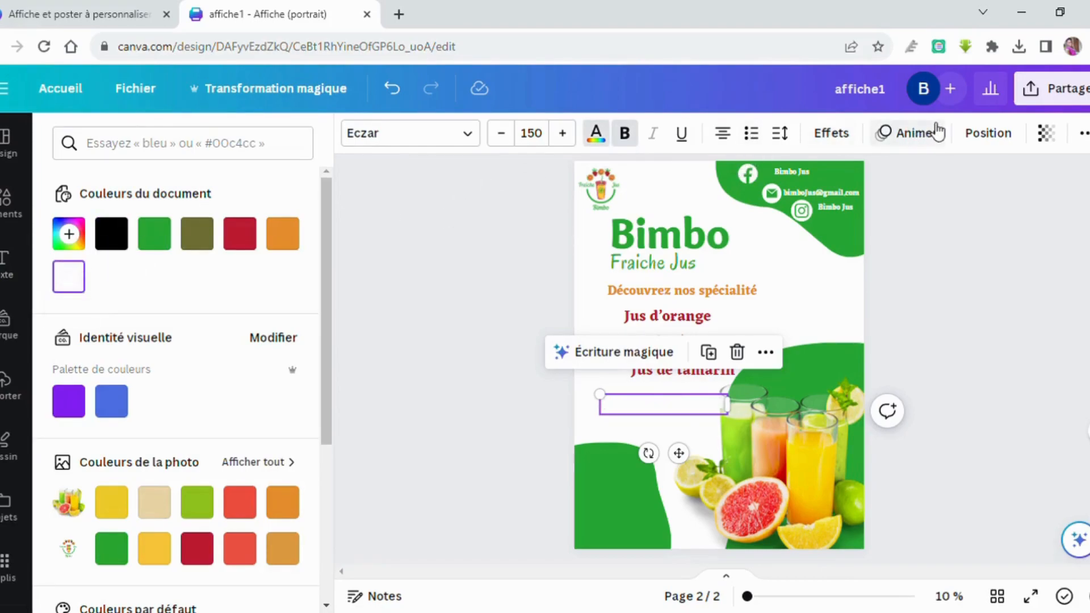
pyautogui.click(838, 135)
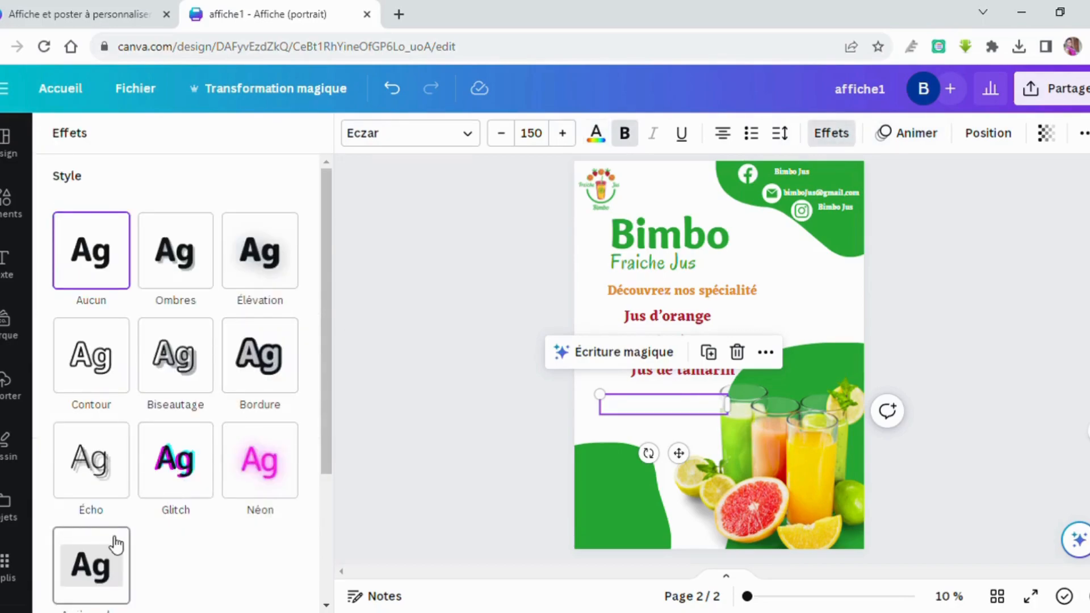
pyautogui.click(115, 544)
pyautogui.scroll(-3, 170, 476)
pyautogui.scroll(-5, 171, 472)
pyautogui.click(285, 424)
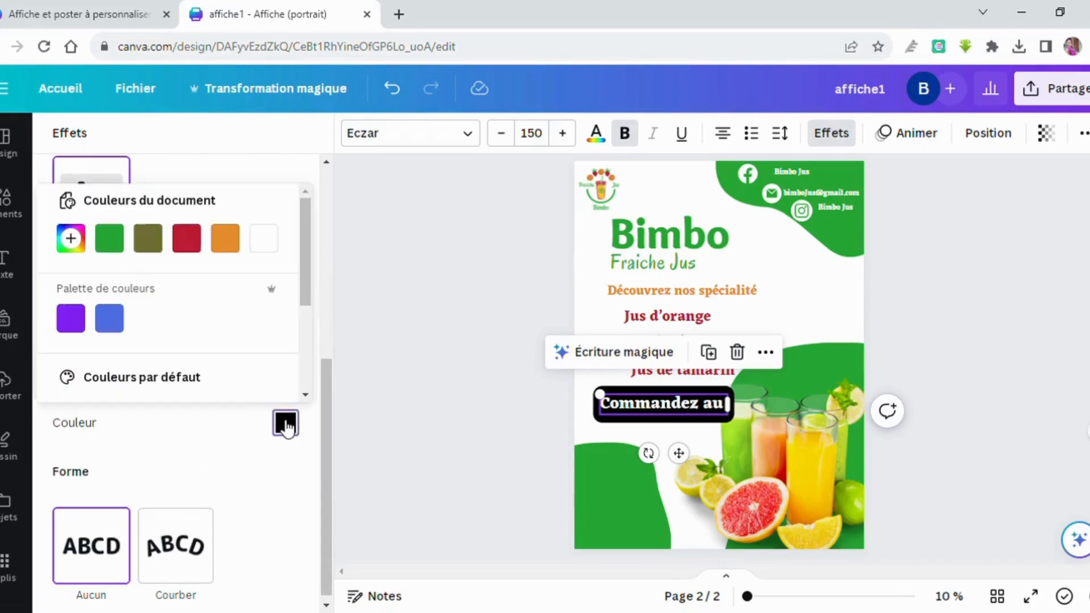
pyautogui.click(116, 243)
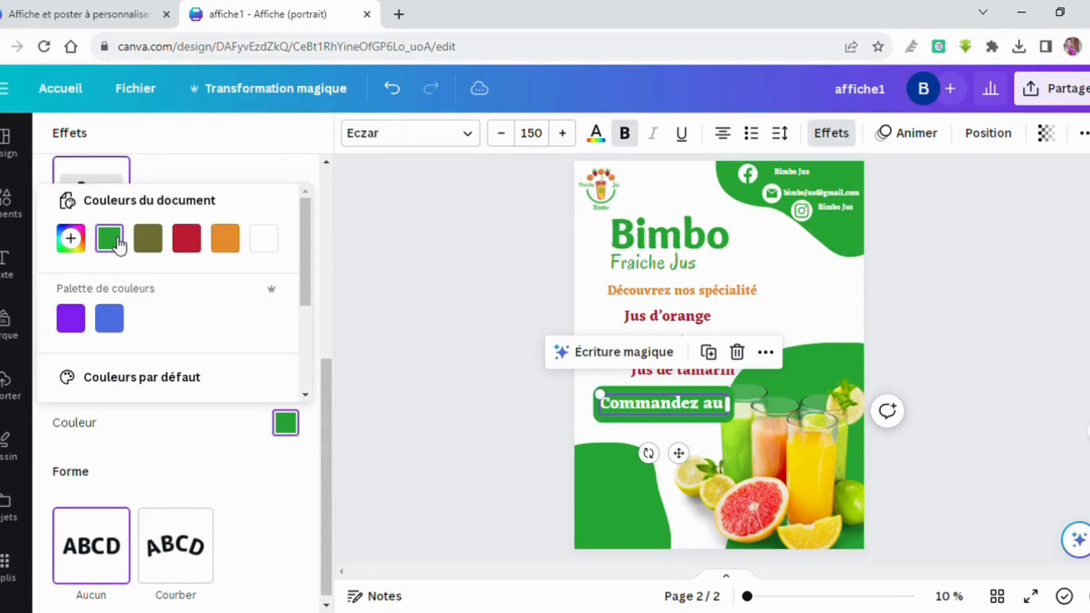
pyautogui.click(614, 429)
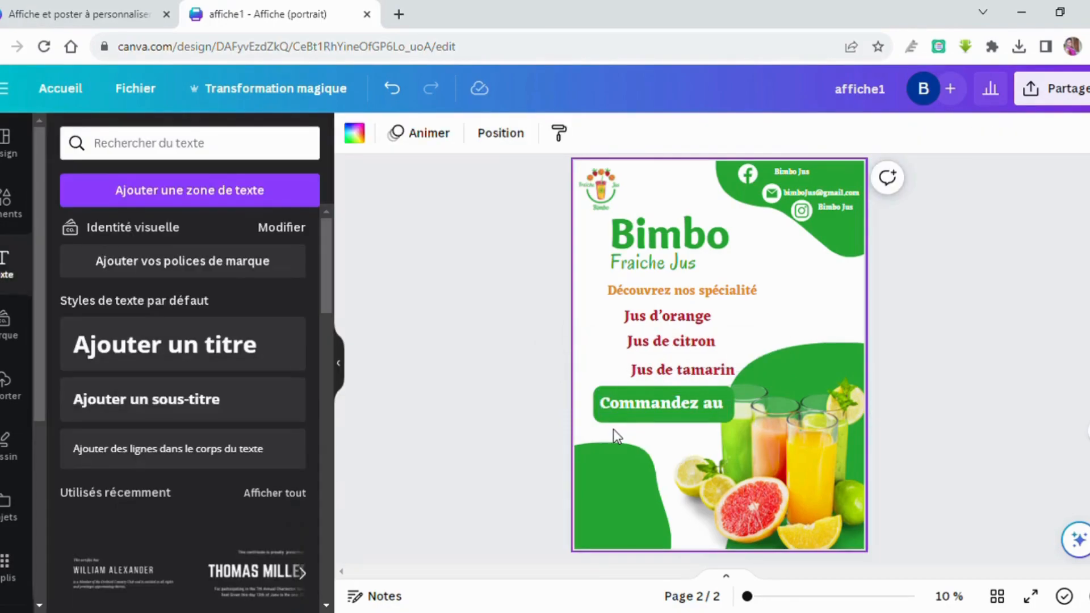
# Nudge the Commandez au button and drag the bottom-left green shape down to the page edge.
pyautogui.click(647, 413)
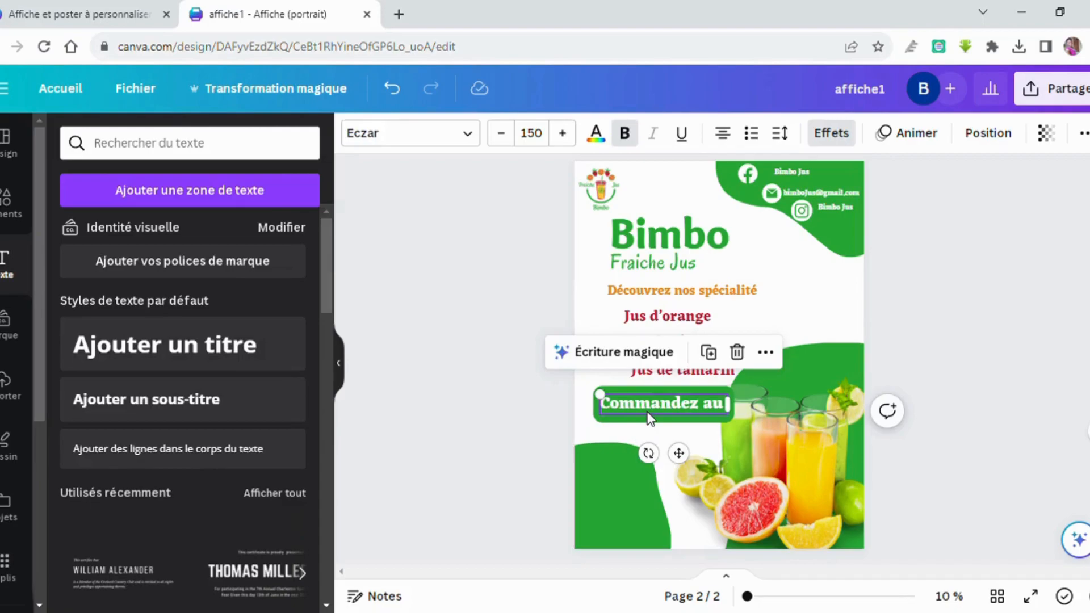
pyautogui.moveTo(650, 418)
pyautogui.mouseDown()
pyautogui.moveTo(640, 429)
pyautogui.moveTo(648, 420)
pyautogui.mouseUp()
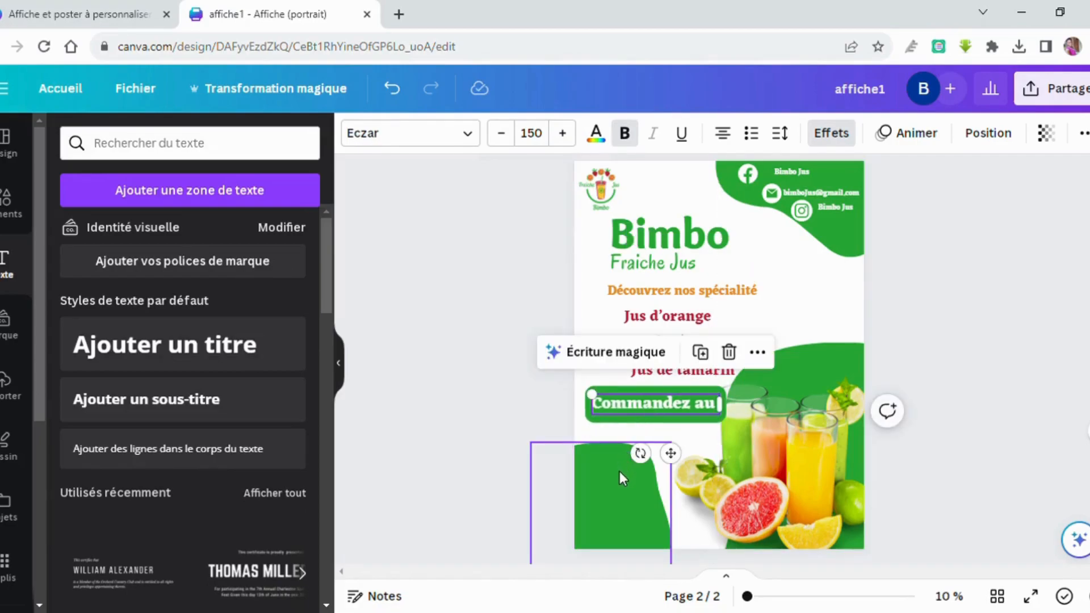
pyautogui.moveTo(622, 492); pyautogui.dragTo(662, 552)
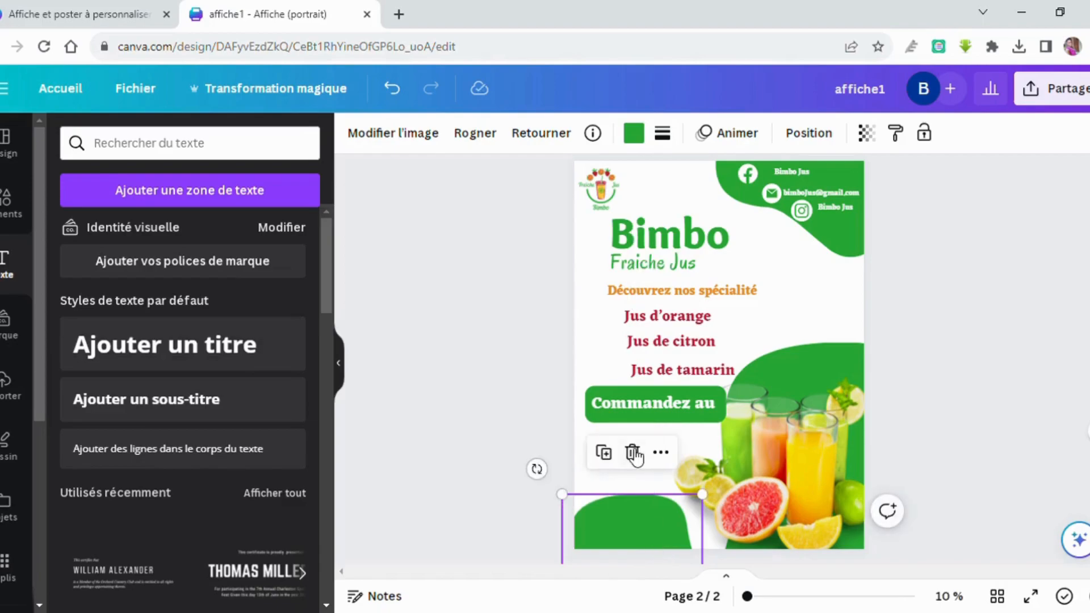
pyautogui.click(705, 449)
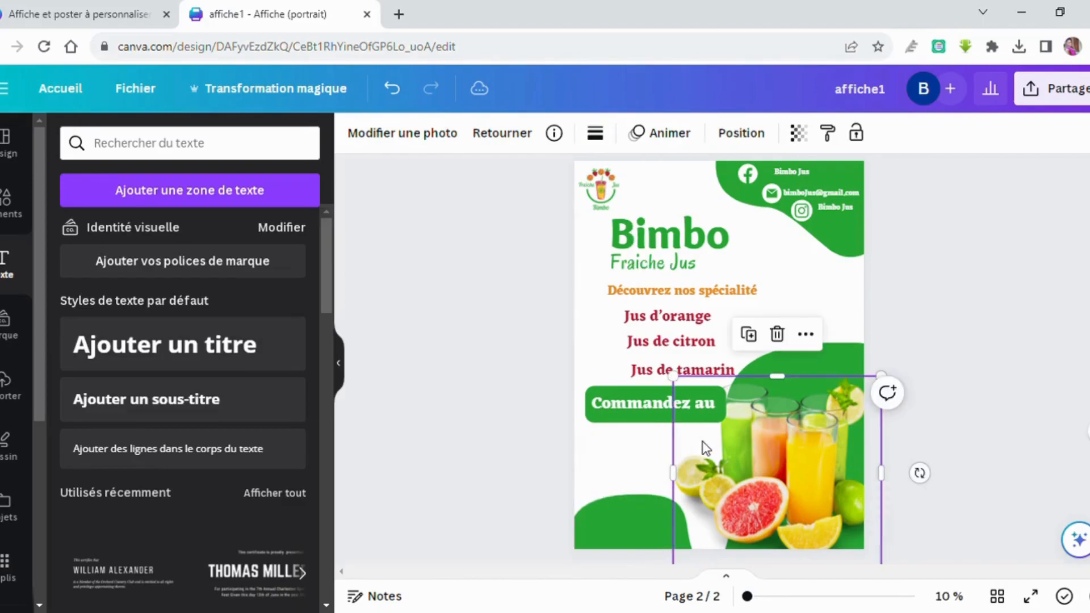
pyautogui.click(647, 452)
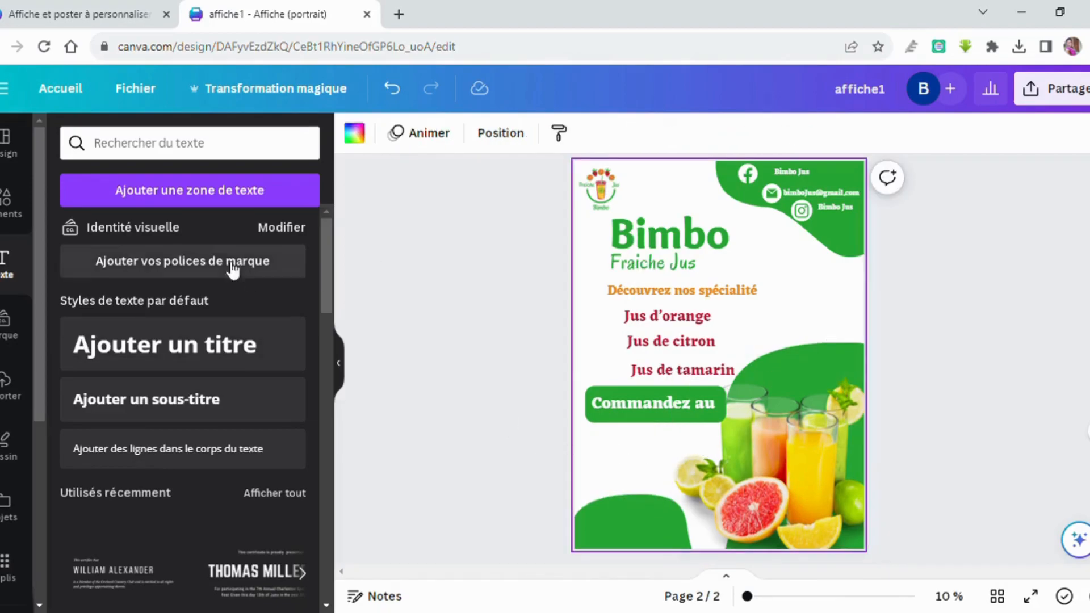
# Add a text box with the shop's phone number, enlarge it, and place it under Commandez au.
pyautogui.click(244, 190)
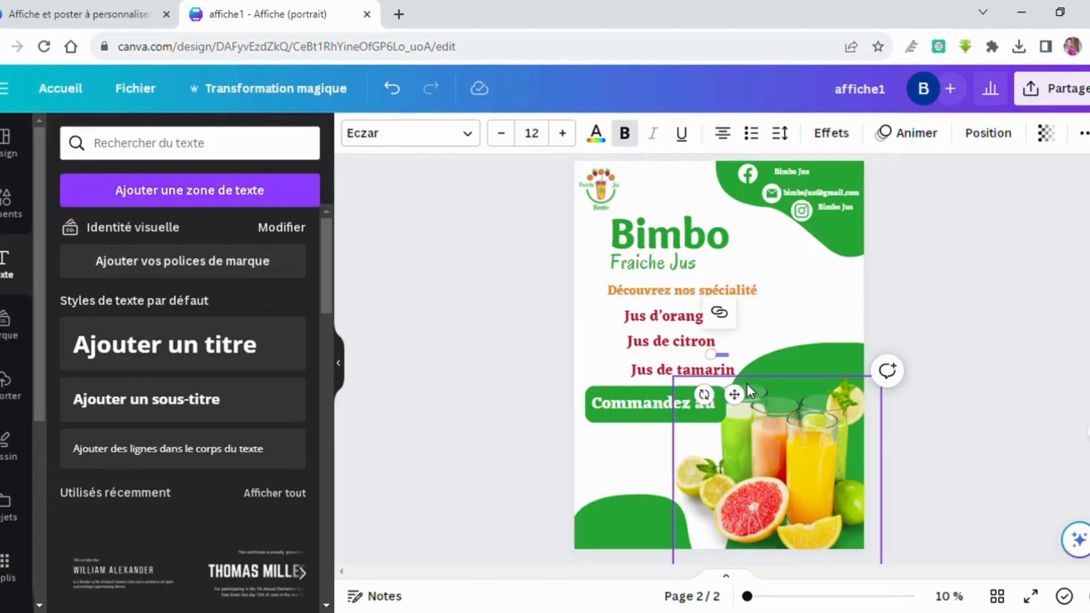
pyautogui.moveTo(713, 362); pyautogui.dragTo(608, 357)
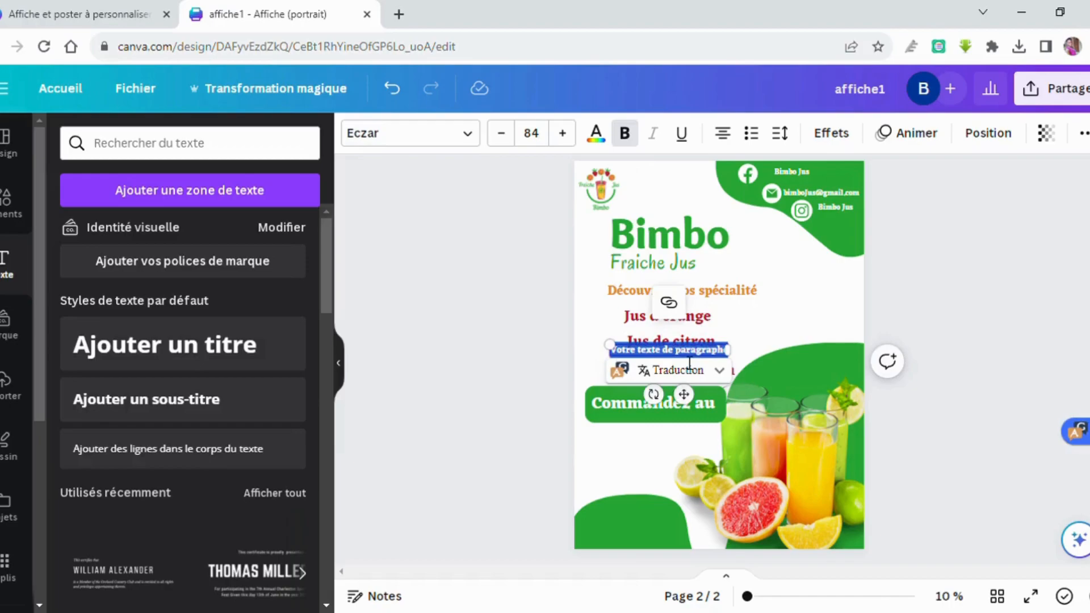
pyautogui.press('BackSpace')
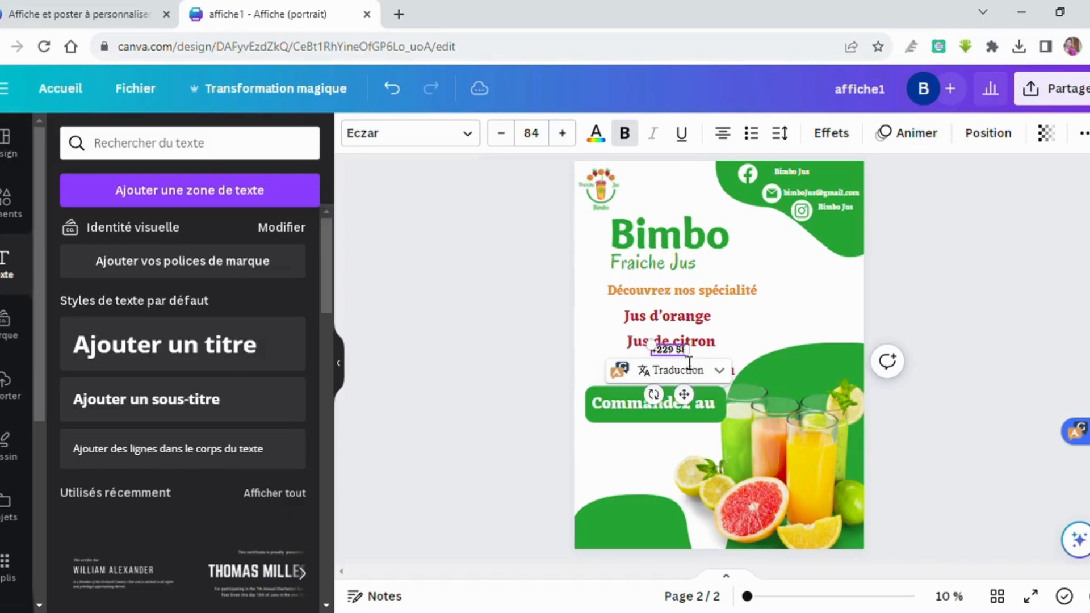
pyautogui.moveTo(636, 352); pyautogui.dragTo(597, 347)
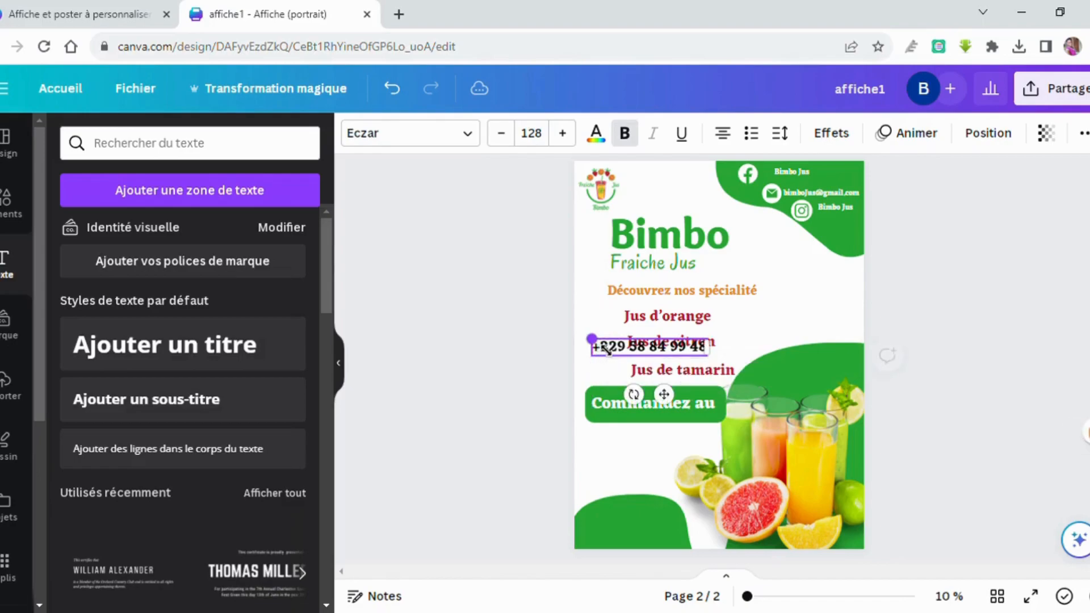
pyautogui.click(739, 337)
pyautogui.click(704, 345)
pyautogui.moveTo(702, 347); pyautogui.dragTo(707, 443)
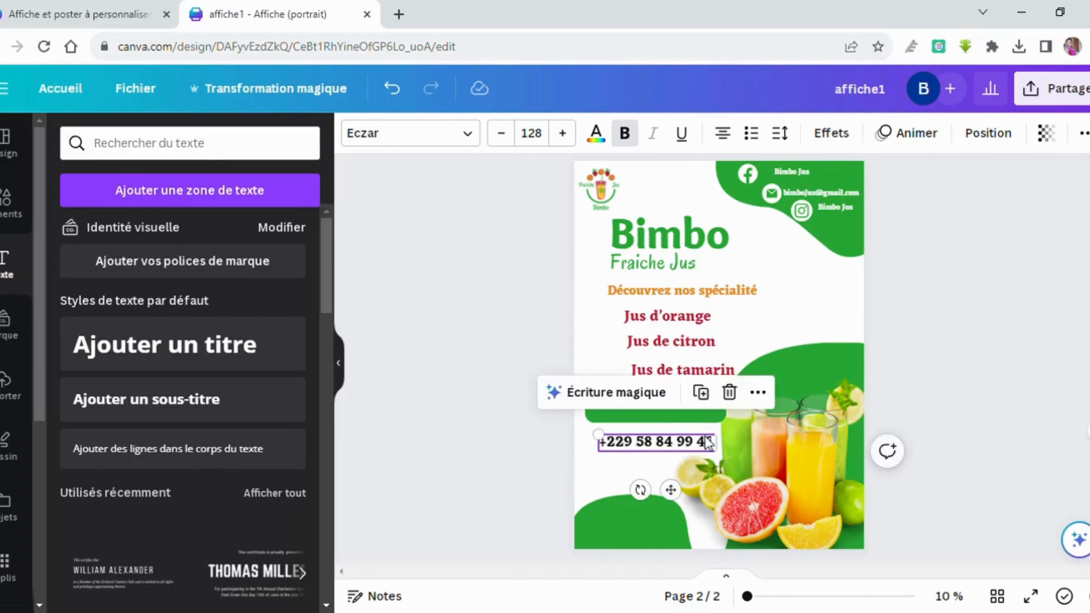
pyautogui.doubleClick(707, 442)
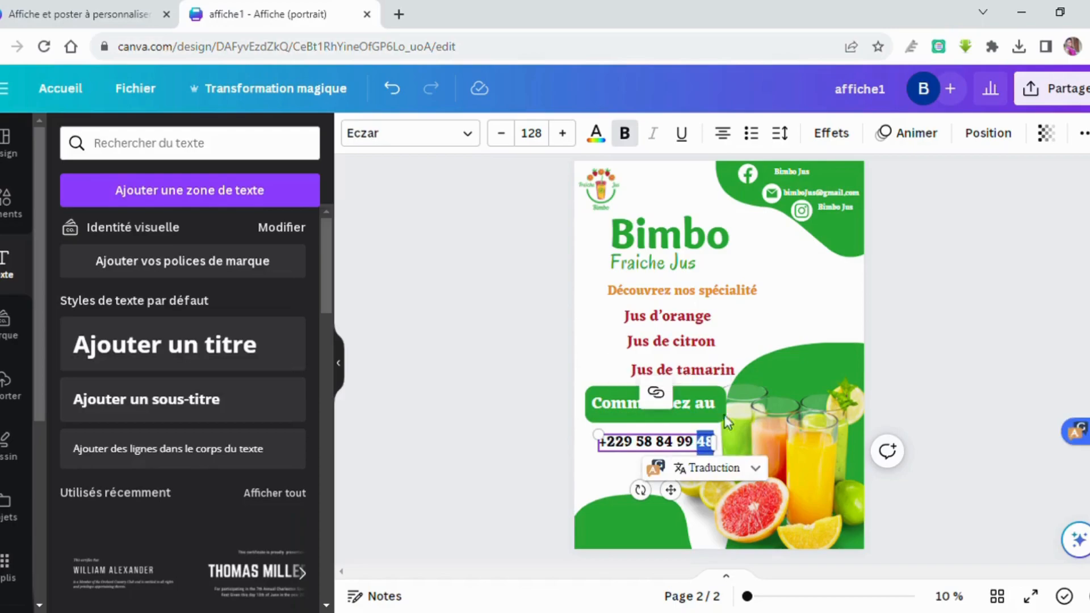
pyautogui.click(790, 318)
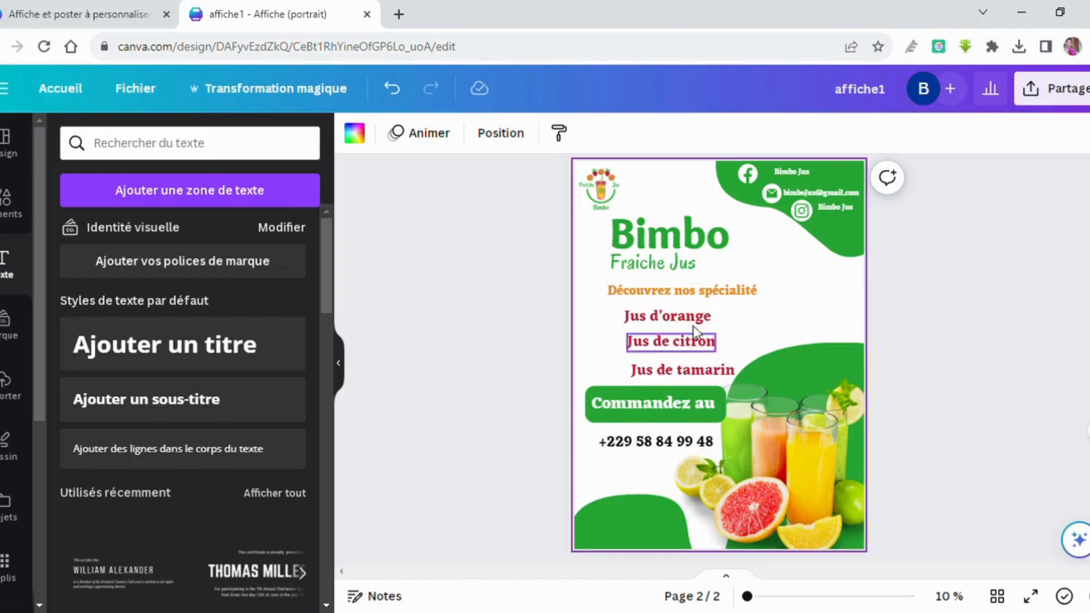
# Recolour the Découvrez nos spécialité heading from orange to black.
pyautogui.click(710, 295)
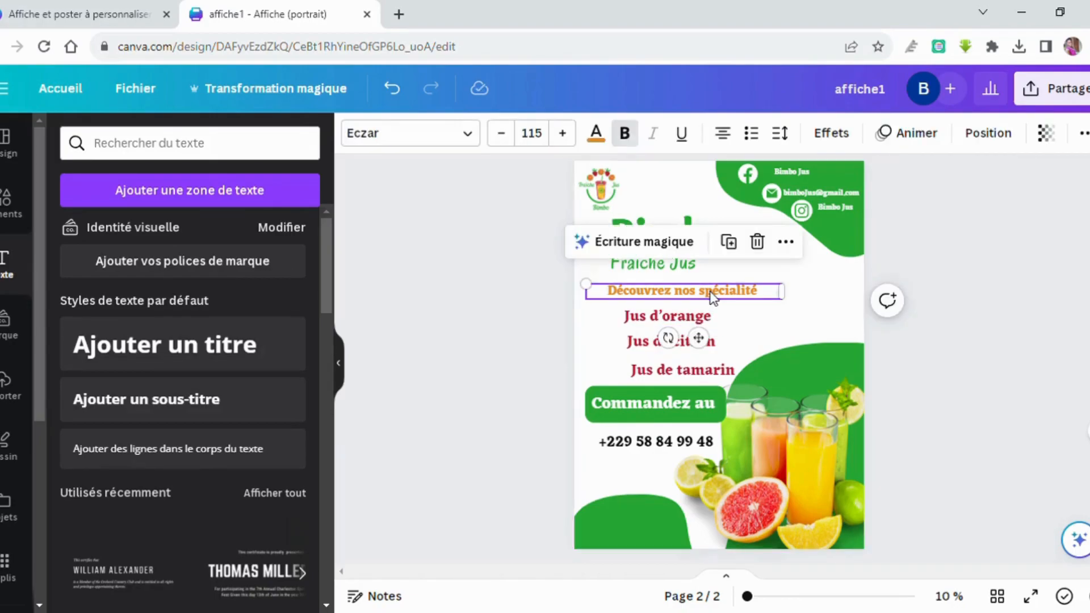
pyautogui.click(595, 135)
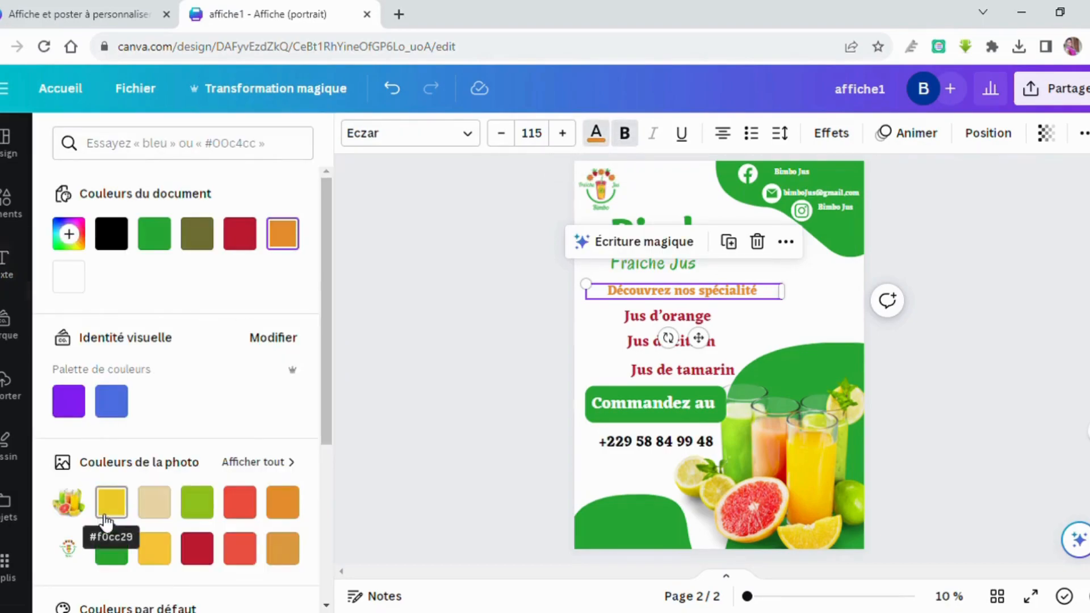
pyautogui.click(112, 234)
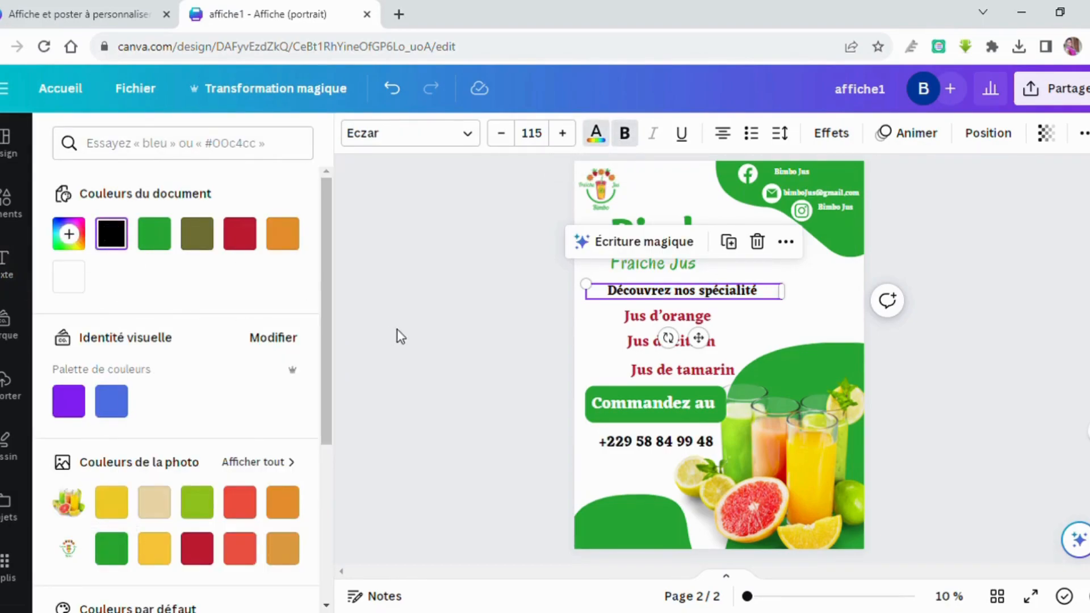
pyautogui.click(605, 355)
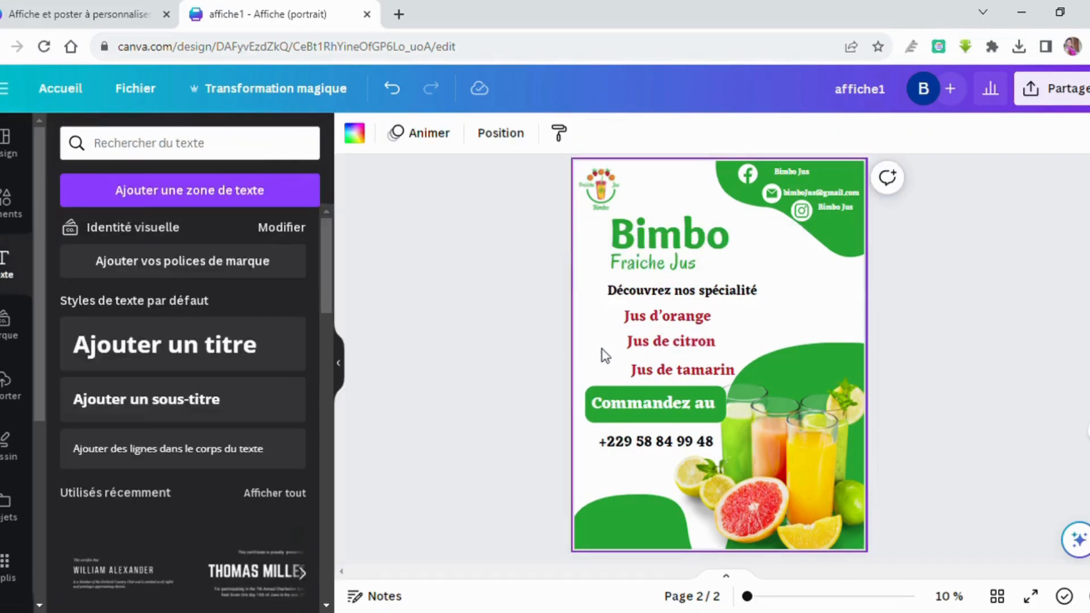
pyautogui.click(623, 533)
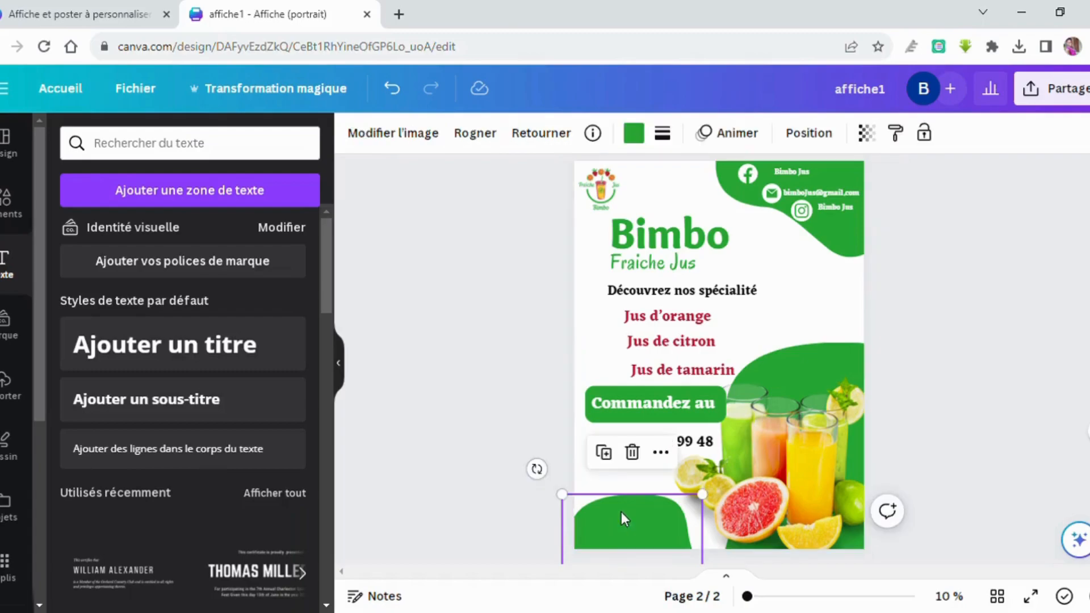
pyautogui.click(605, 483)
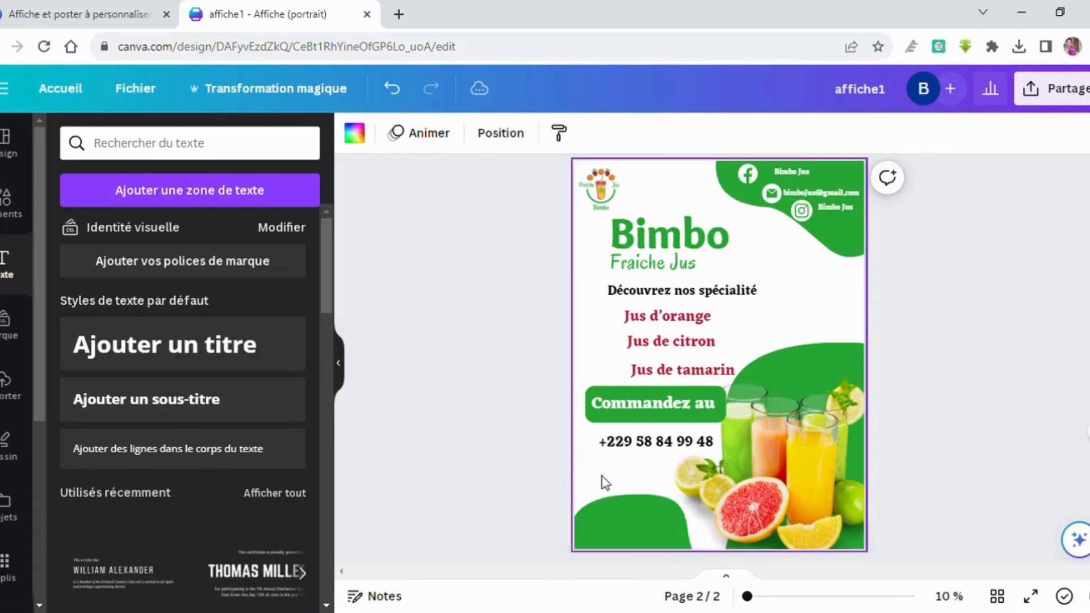
# Add an enlarged text box with the shop's town name and position it on the bottom-left green shape.
pyautogui.click(211, 193)
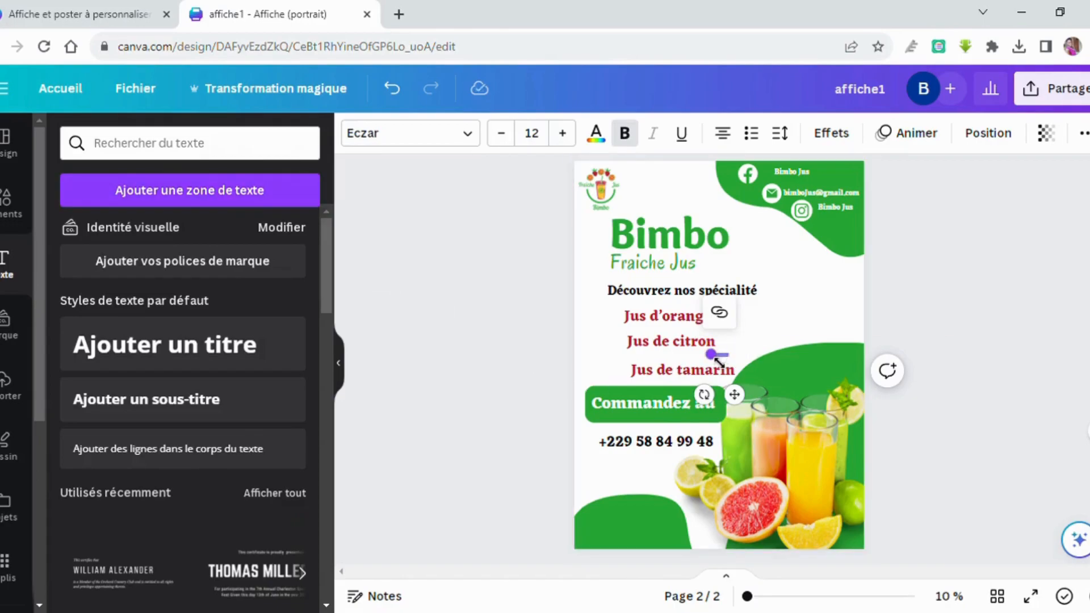
pyautogui.moveTo(717, 360); pyautogui.dragTo(616, 357)
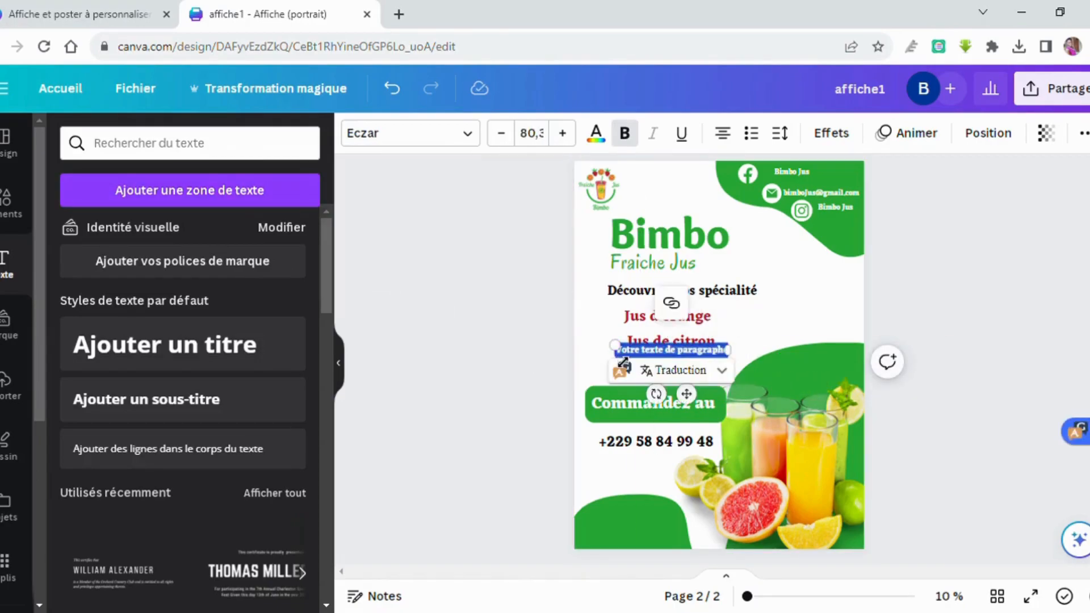
pyautogui.press('BackSpace')
pyautogui.write('Abomey')
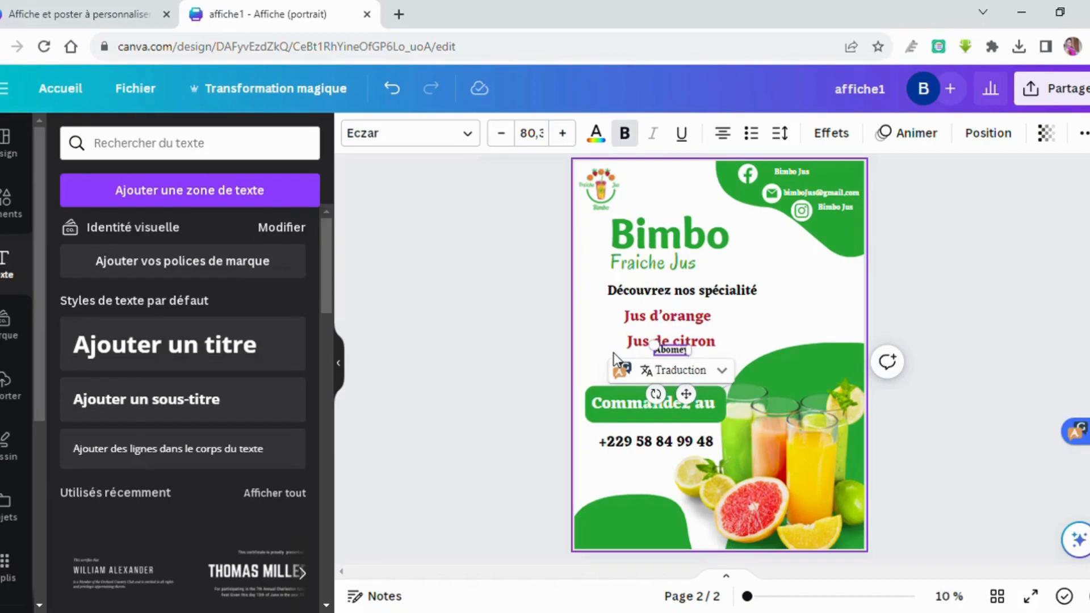
pyautogui.write('-Calav')
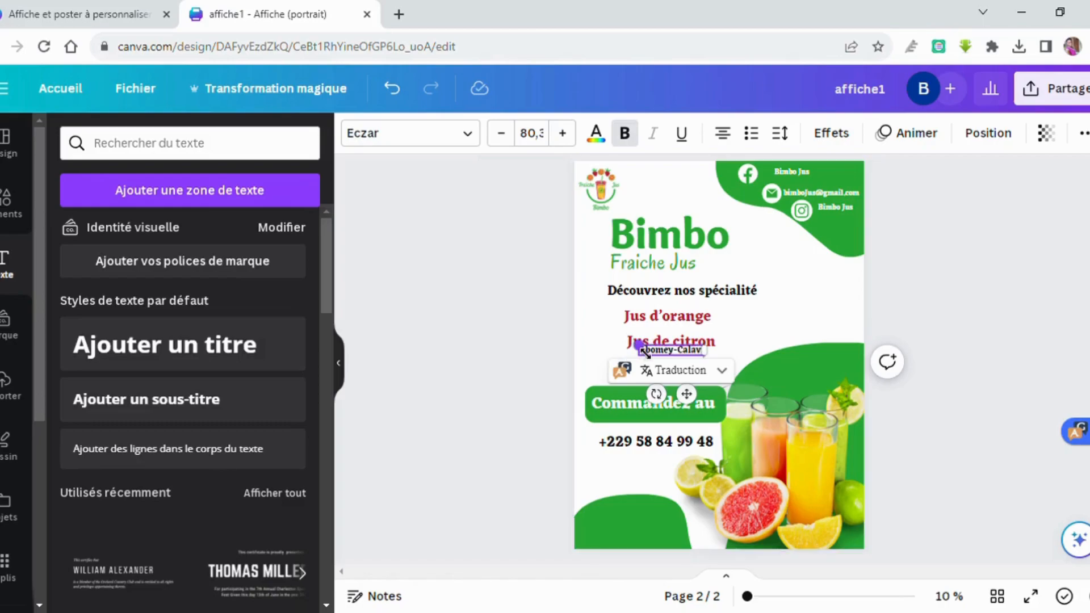
pyautogui.moveTo(645, 349); pyautogui.dragTo(614, 344)
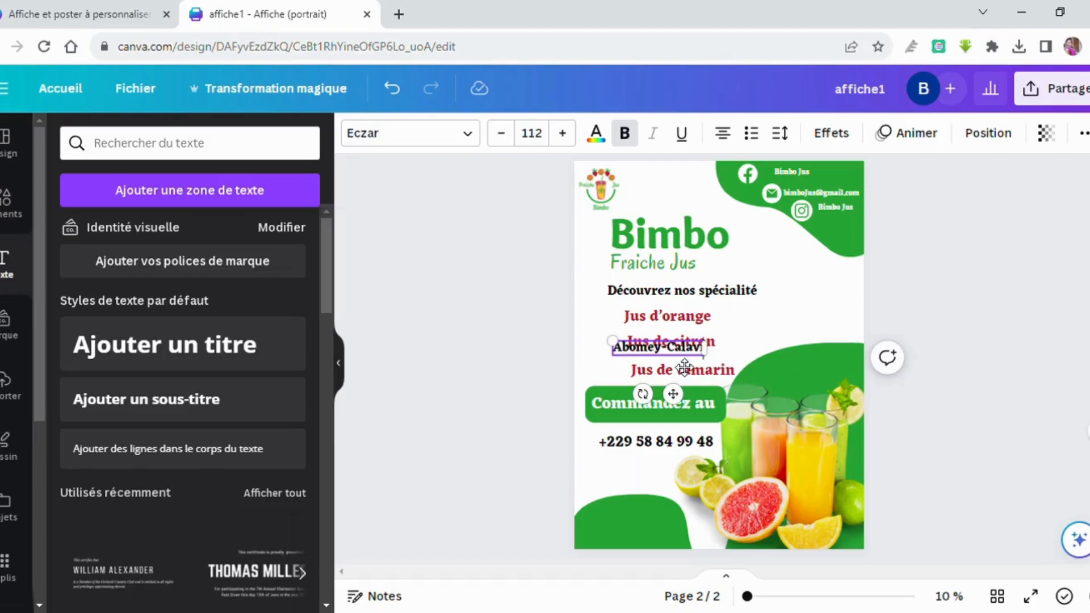
pyautogui.moveTo(685, 366); pyautogui.dragTo(657, 552)
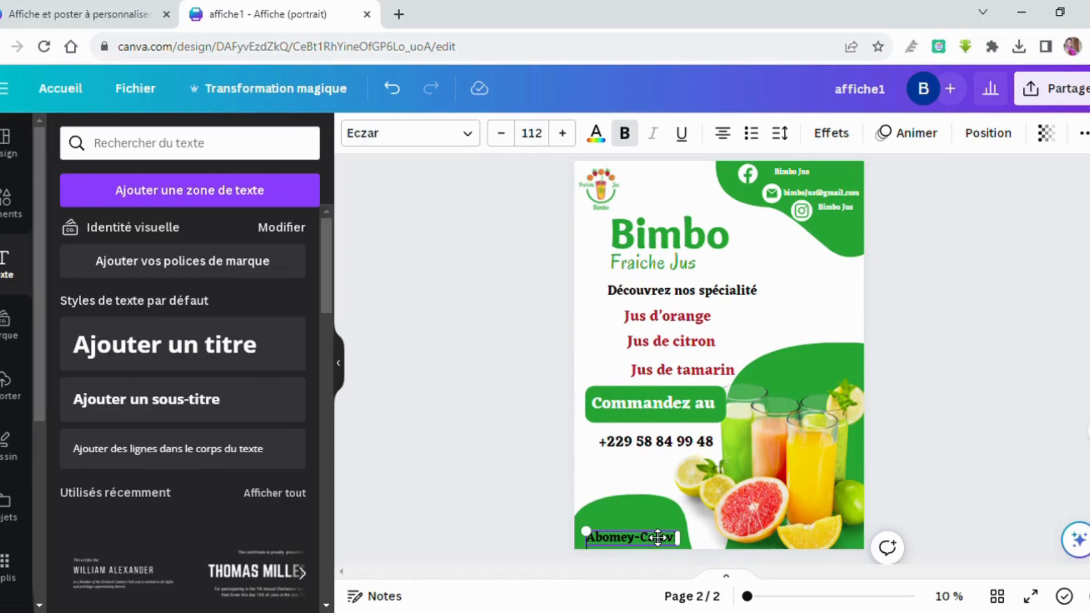
pyautogui.moveTo(657, 537); pyautogui.dragTo(659, 533)
pyautogui.moveTo(658, 530); pyautogui.dragTo(659, 536)
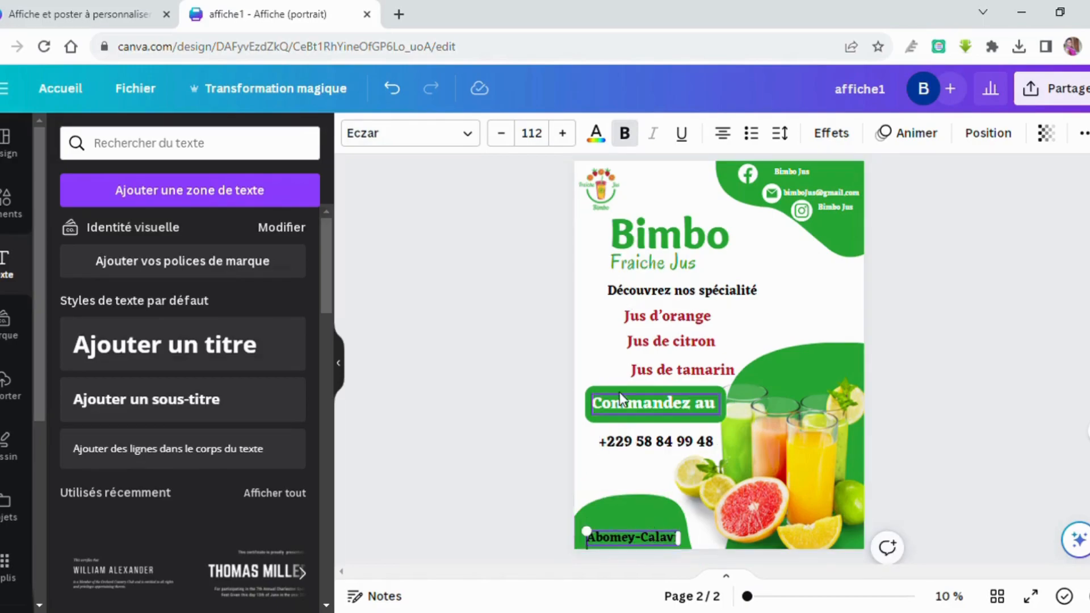
# Change the town-name text on the green corner shape to white.
pyautogui.click(606, 142)
pyautogui.click(291, 244)
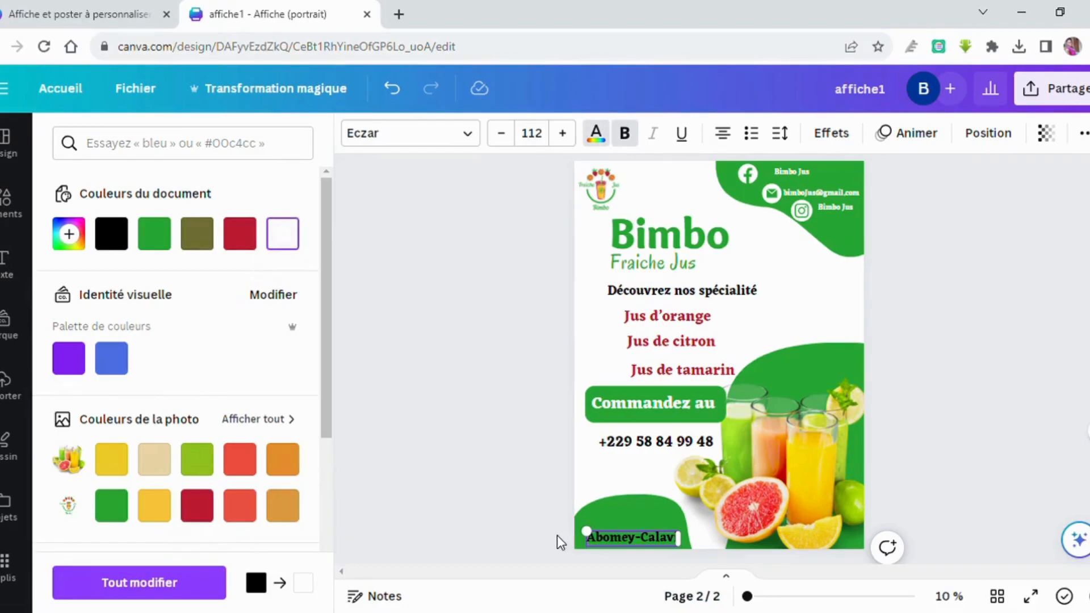
pyautogui.tripleClick(625, 541)
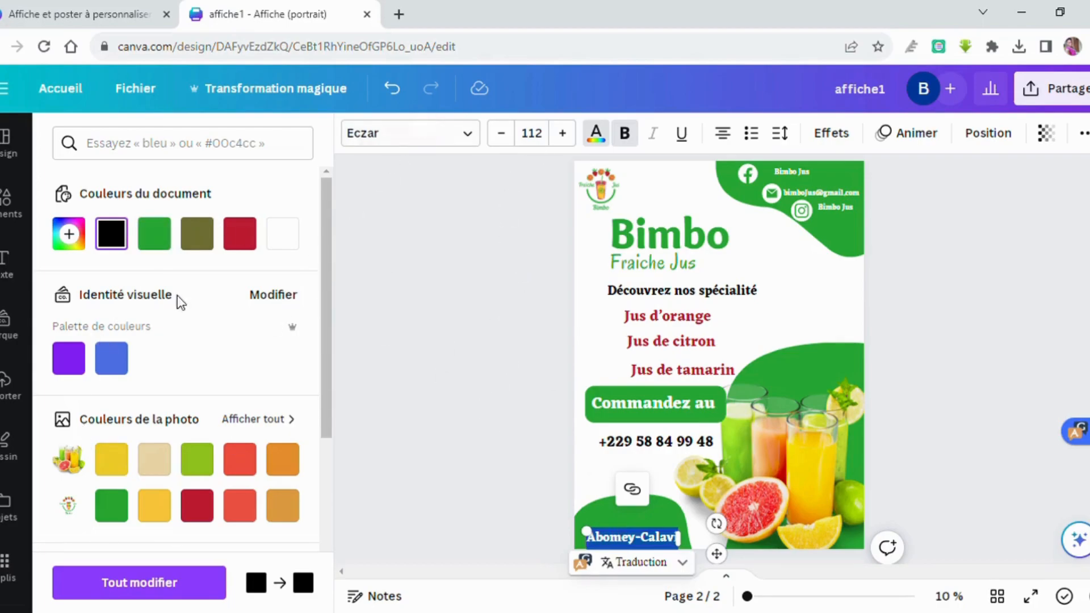
pyautogui.click(281, 248)
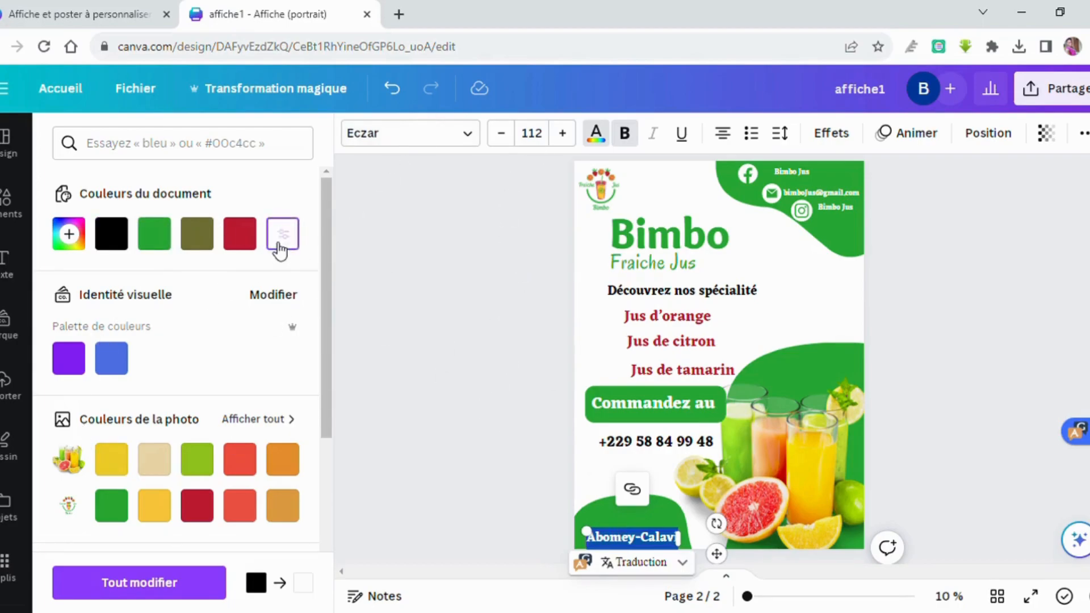
pyautogui.click(551, 444)
pyautogui.click(596, 467)
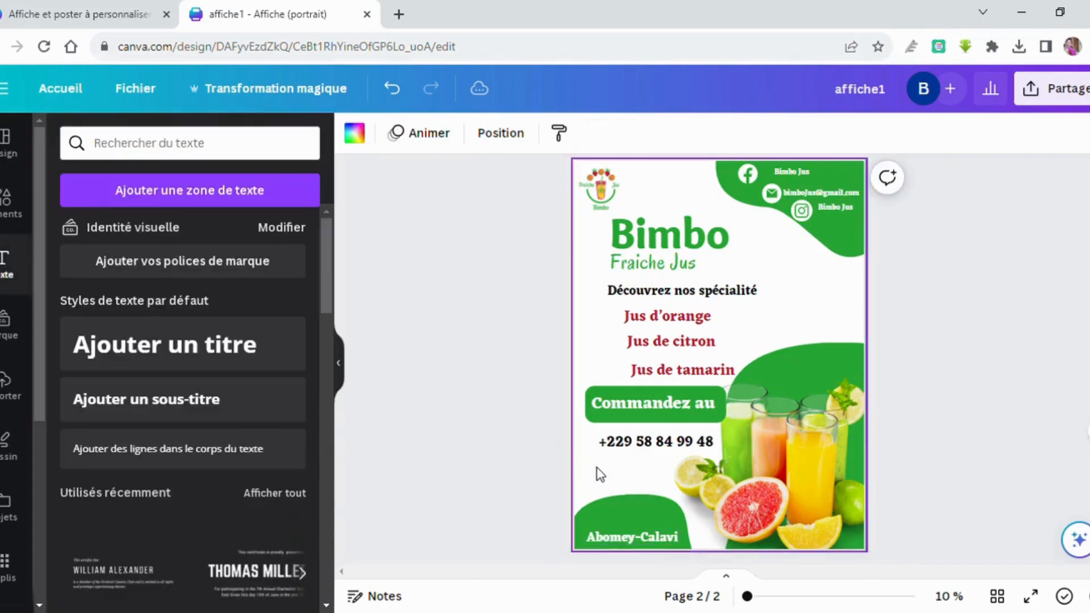
pyautogui.click(643, 536)
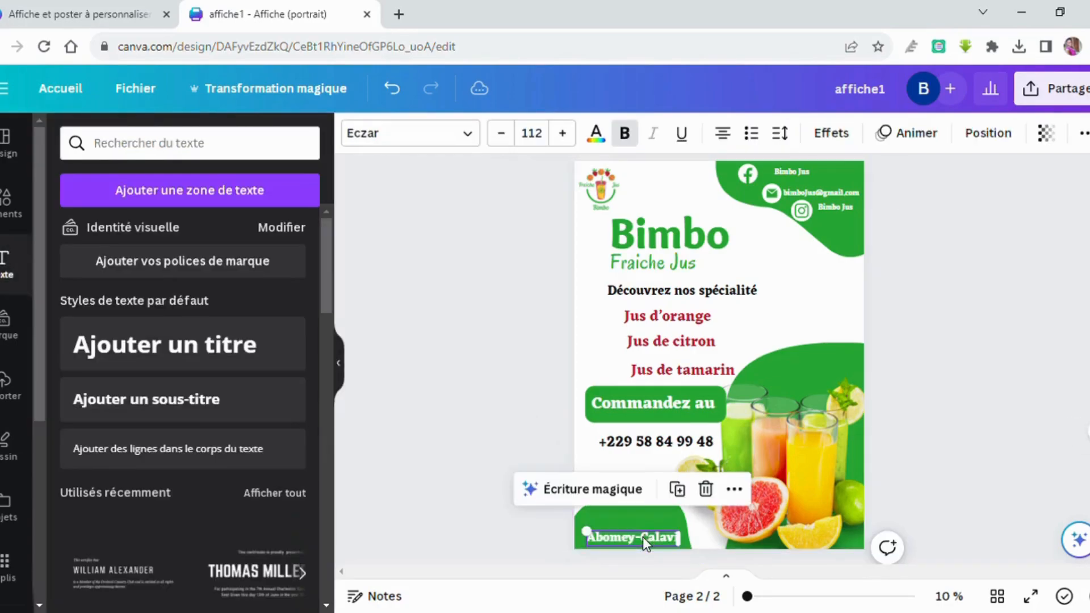
pyautogui.click(594, 453)
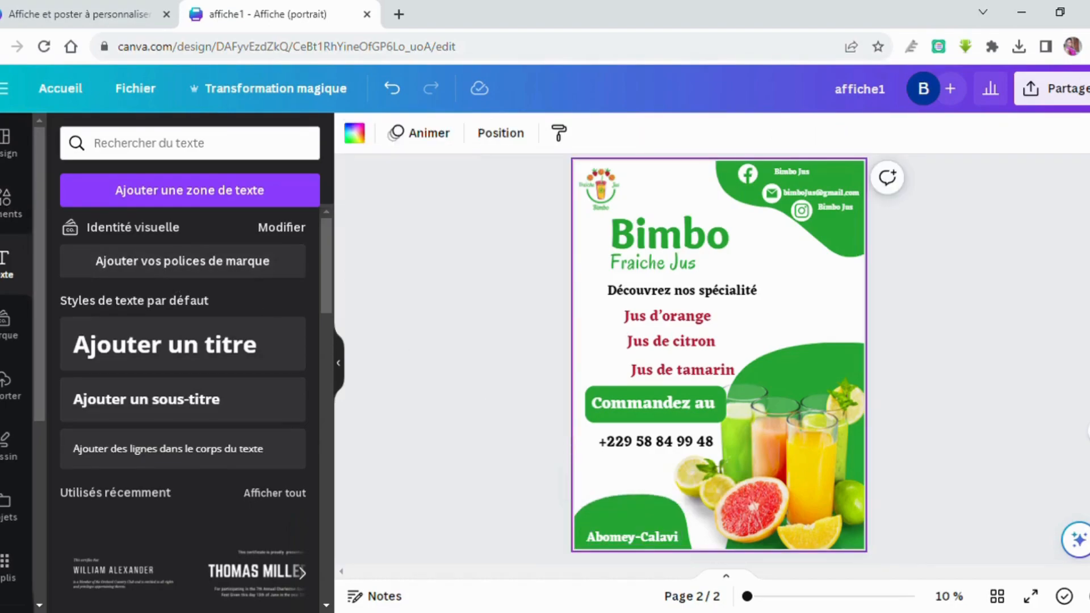
# Search Elements for 'lieu' and add a location pin icon to the poster.
pyautogui.click(4, 205)
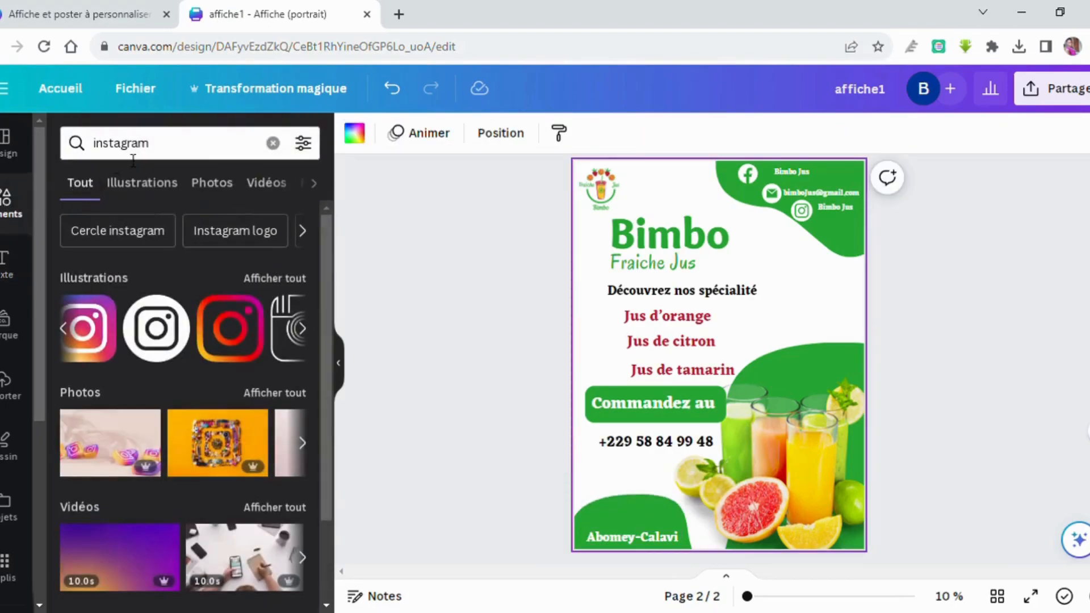
pyautogui.doubleClick(162, 155)
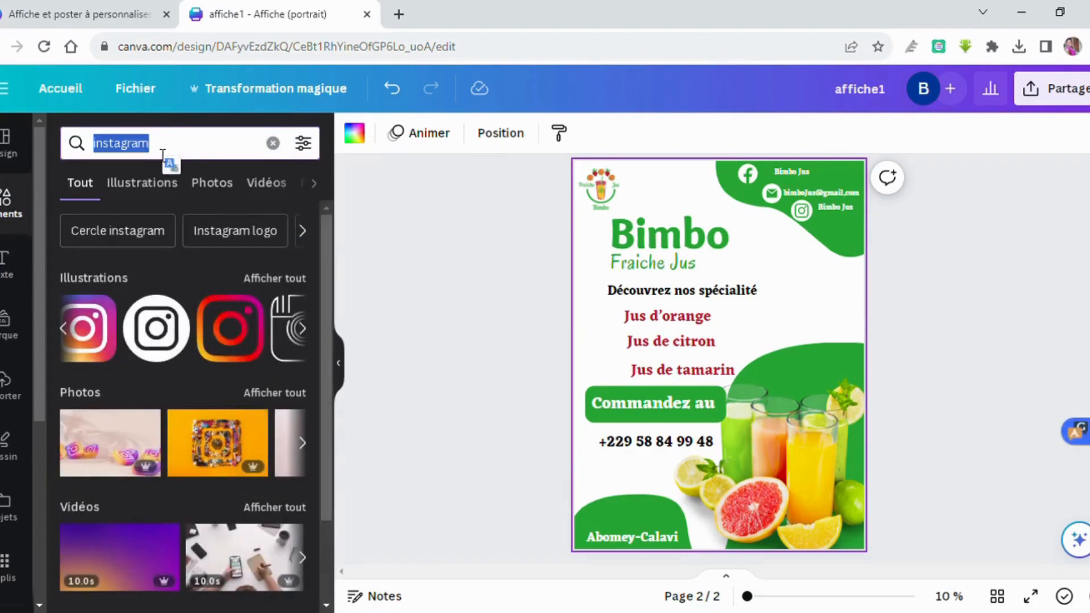
pyautogui.press('BackSpace')
pyautogui.write('lieu')
pyautogui.press('Return')
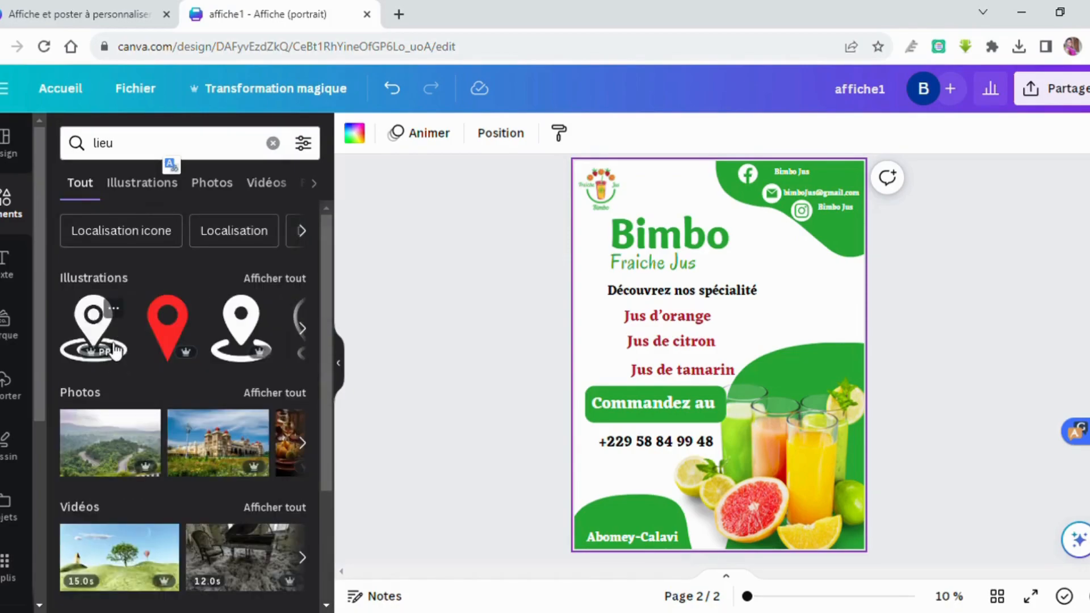
pyautogui.hscroll(5, 258, 329)
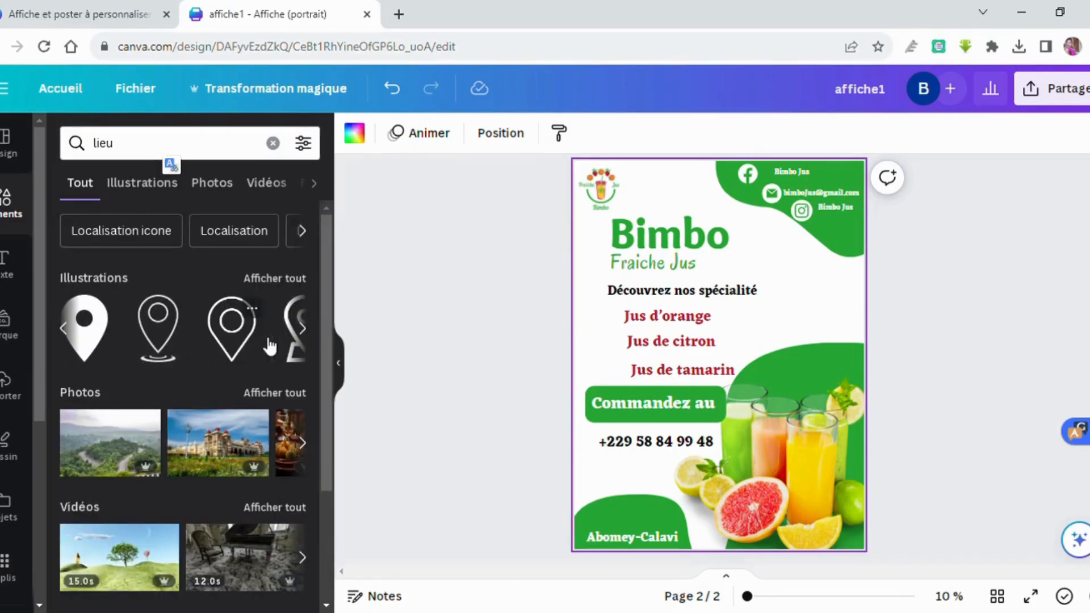
pyautogui.click(87, 328)
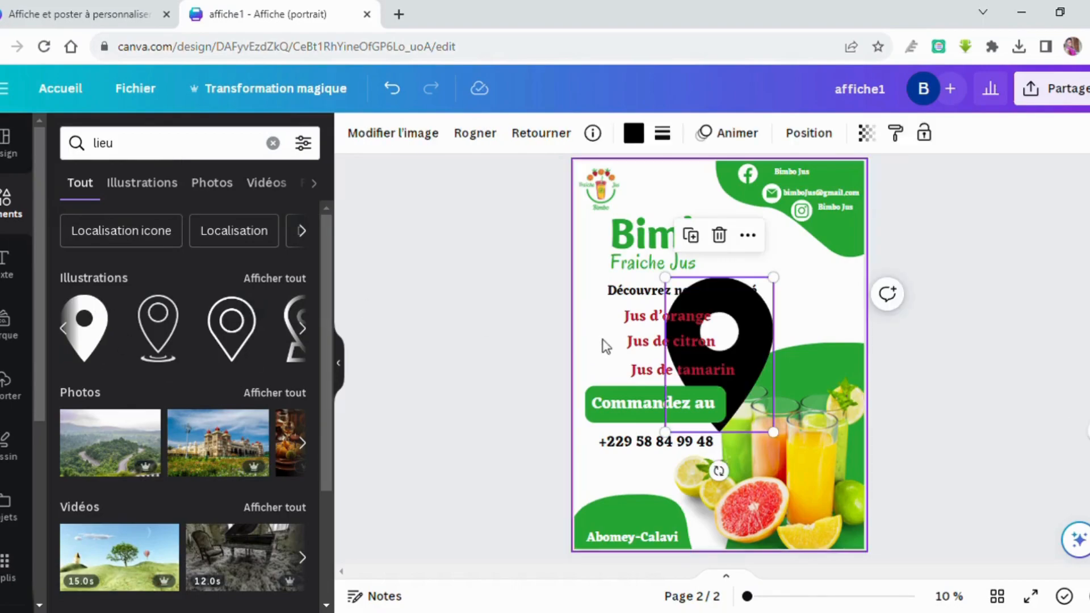
# Place the pin above the town name and colour it white.
pyautogui.moveTo(755, 315); pyautogui.dragTo(661, 527)
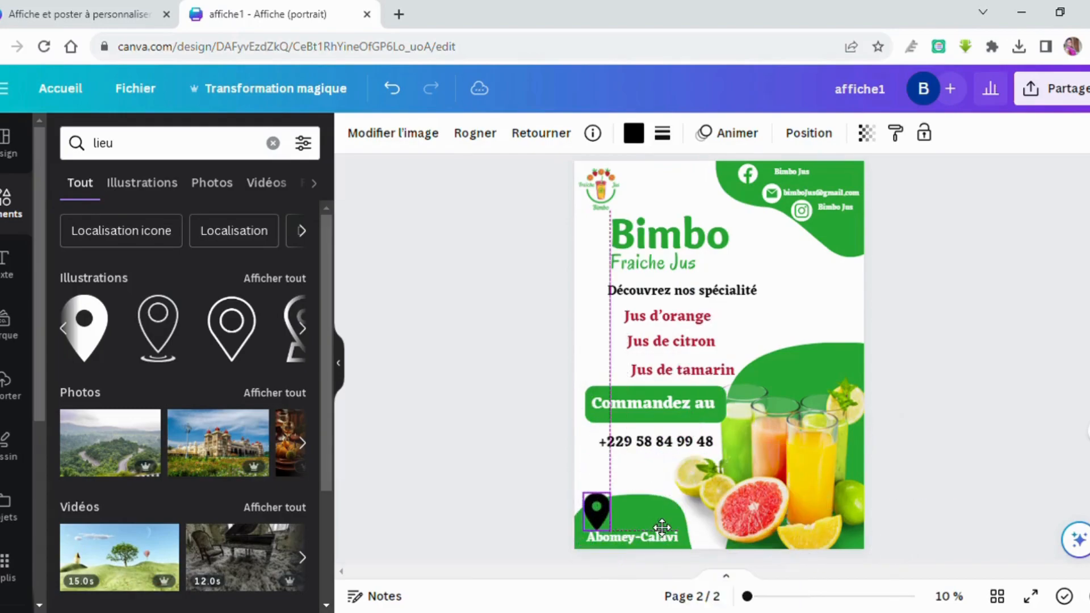
pyautogui.moveTo(599, 506); pyautogui.dragTo(631, 517)
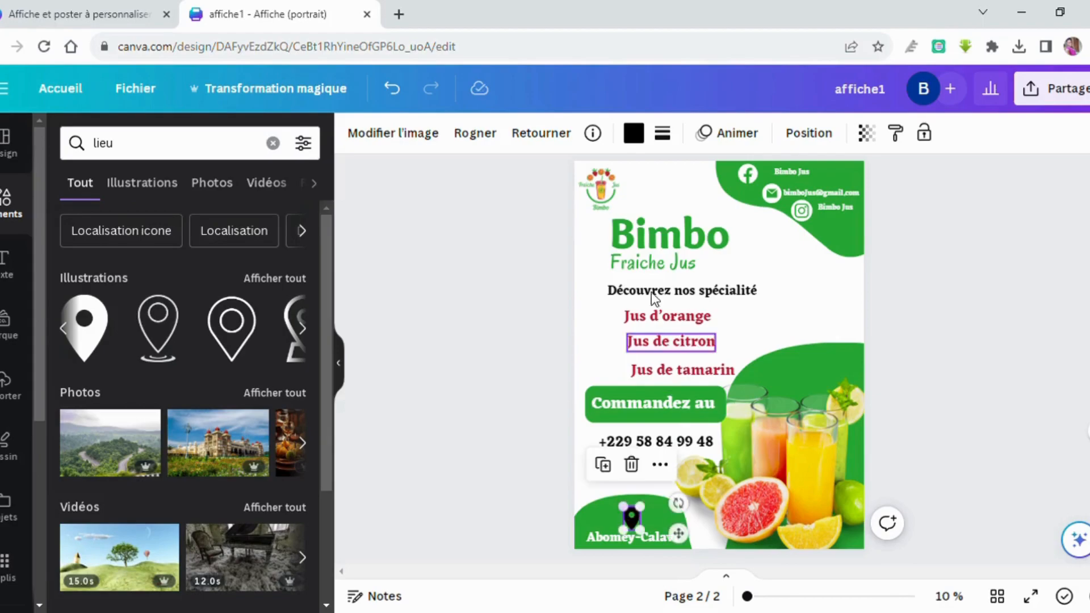
pyautogui.click(634, 136)
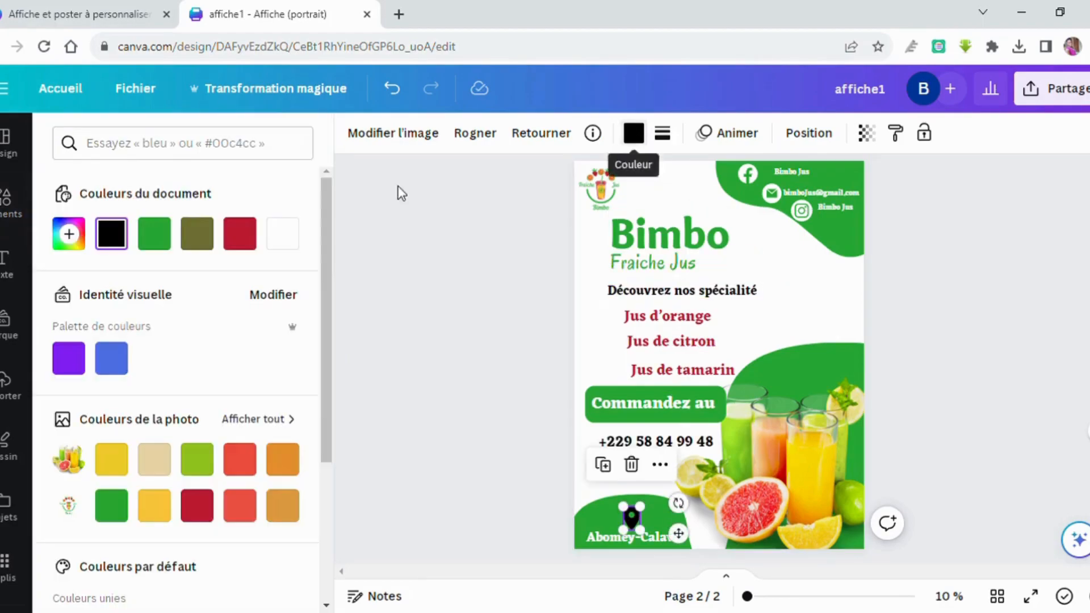
pyautogui.click(284, 241)
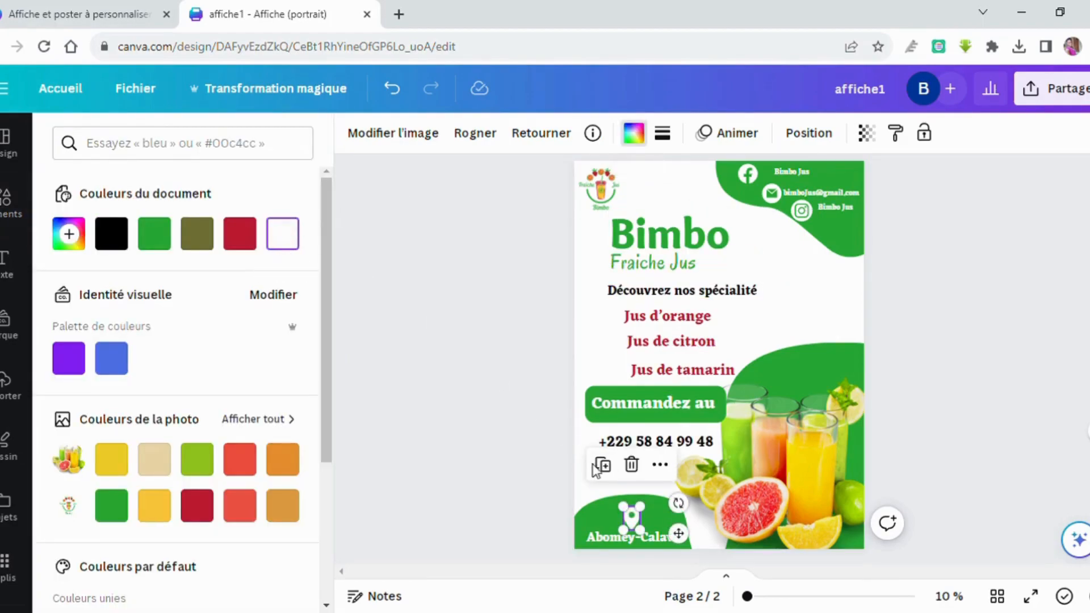
pyautogui.click(780, 318)
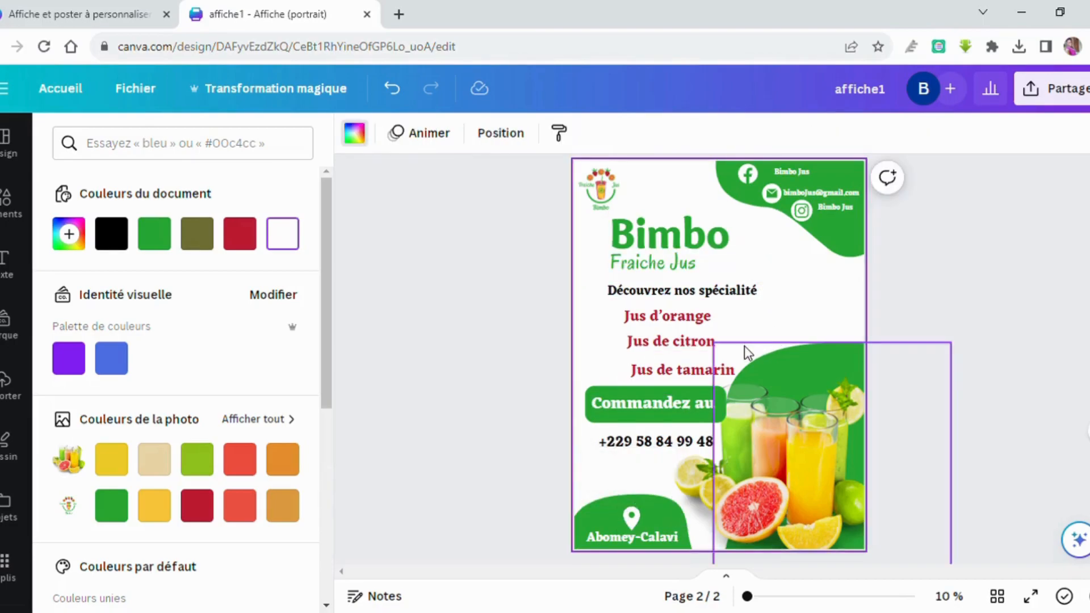
# Select the 'Découvrez nos spécialité' heading for recolouring.
pyautogui.click(662, 291)
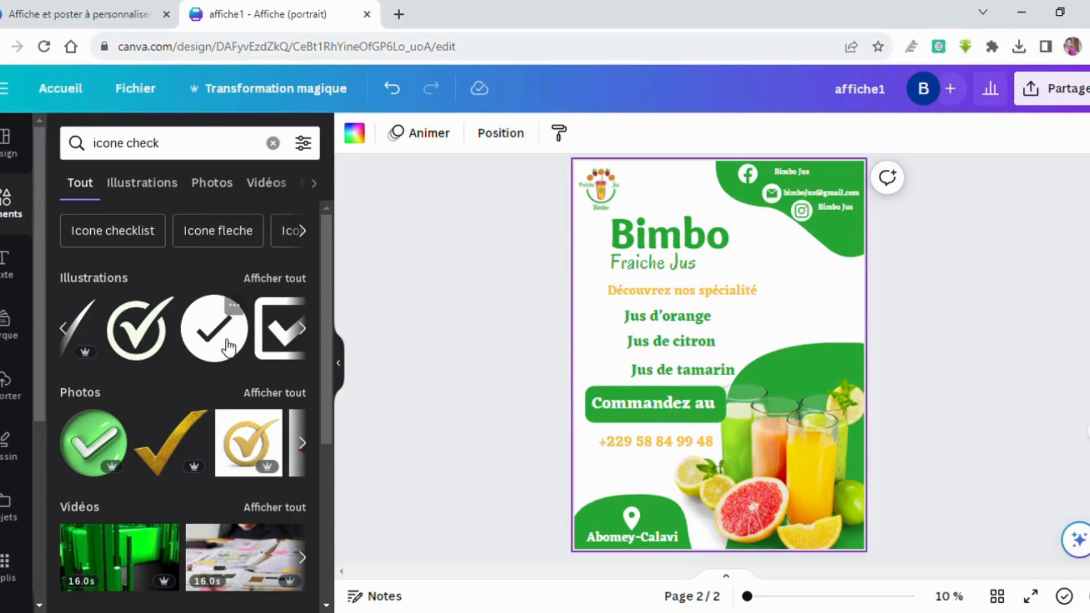
pyautogui.hscroll(2, 234, 343)
pyautogui.hscroll(-3, 229, 344)
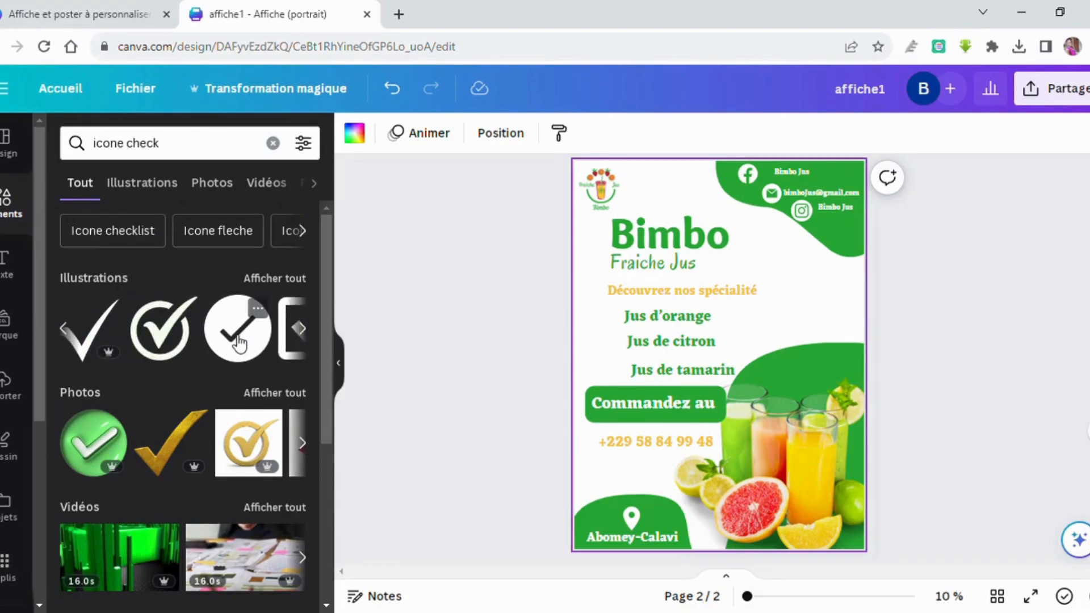
# Add a black check-mark icon, shrink it to bullet size and place it left of Jus d'orange.
pyautogui.click(238, 343)
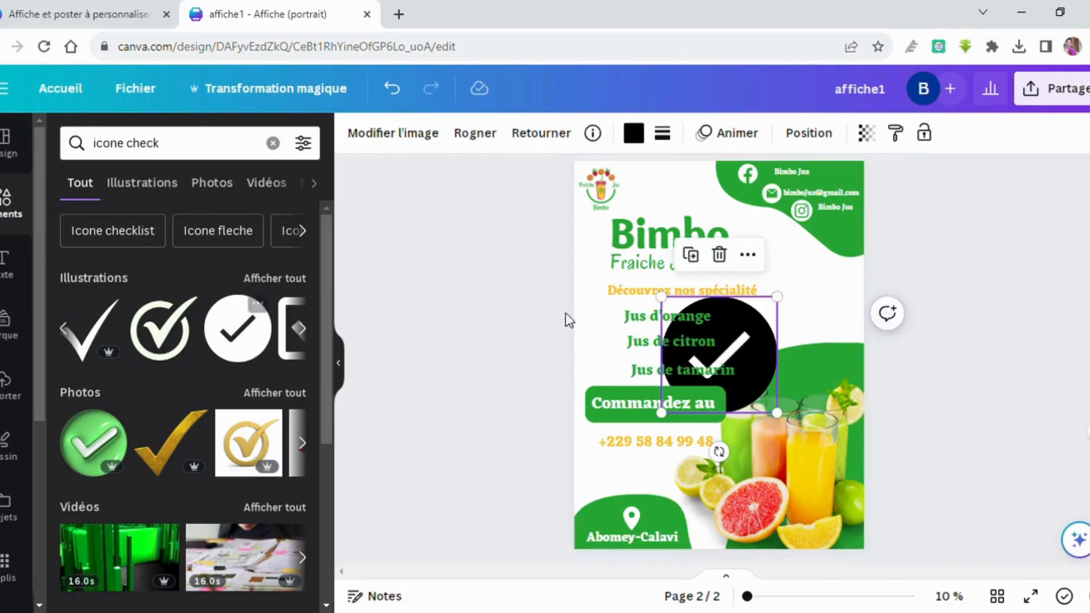
pyautogui.moveTo(759, 324); pyautogui.dragTo(619, 308)
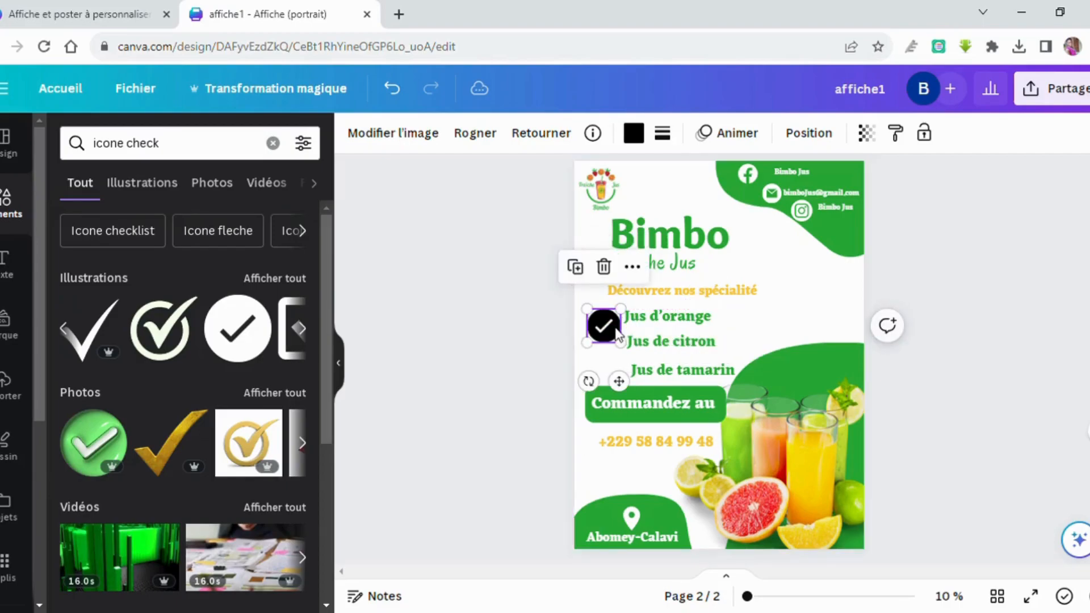
pyautogui.moveTo(600, 352); pyautogui.dragTo(684, 369)
pyautogui.click(655, 319)
# Line up the Jus de citron and Jus de tamarin text boxes with the juice list.
pyautogui.click(663, 339)
pyautogui.click(673, 373)
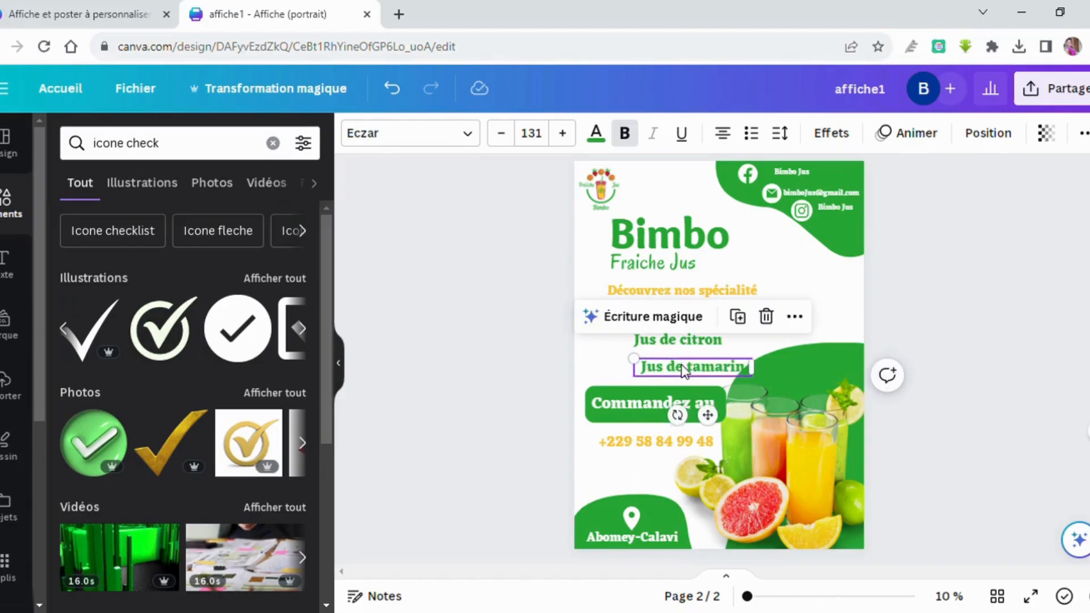
pyautogui.moveTo(684, 370); pyautogui.dragTo(683, 366)
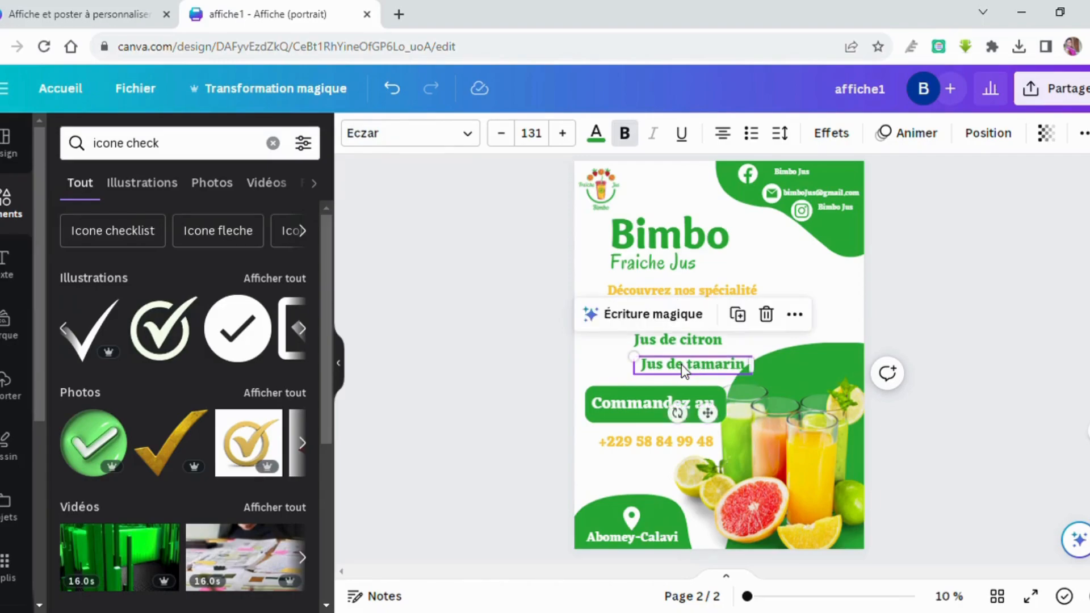
pyautogui.press('Left')
pyautogui.press('Left')
pyautogui.press('Left')
pyautogui.press('Left')
pyautogui.press('Left')
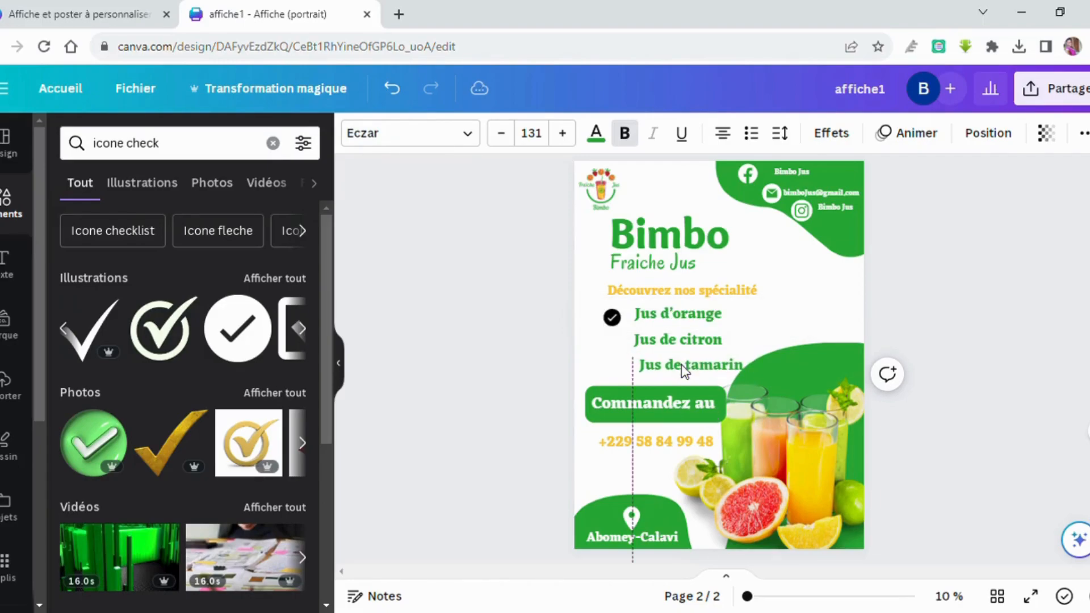
pyautogui.press('Left')
pyautogui.press('Left')
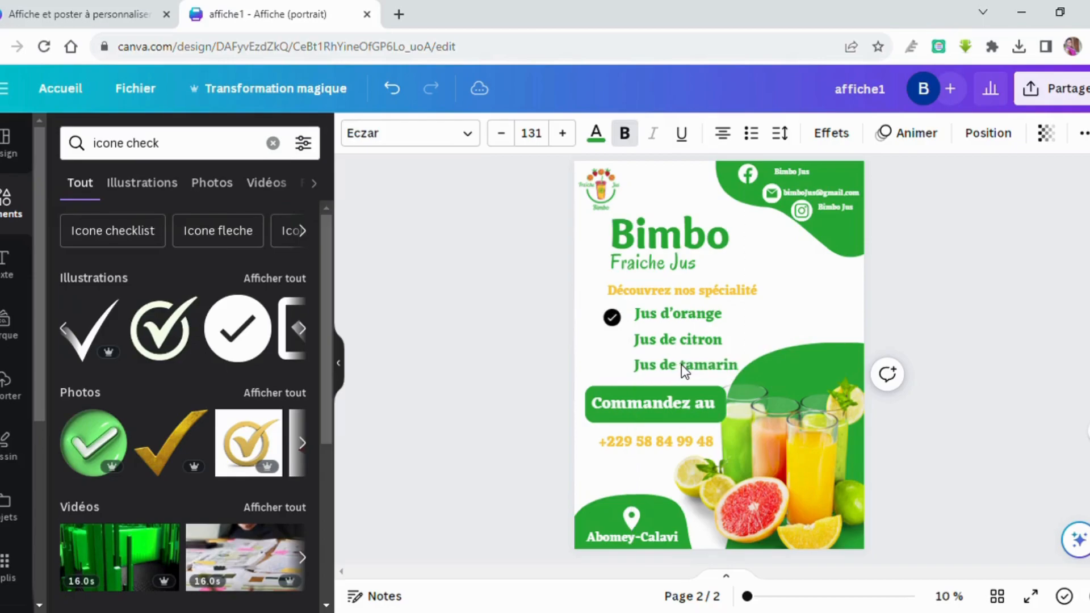
pyautogui.keyDown('shift'); pyautogui.click(636, 339); pyautogui.keyUp('shift')
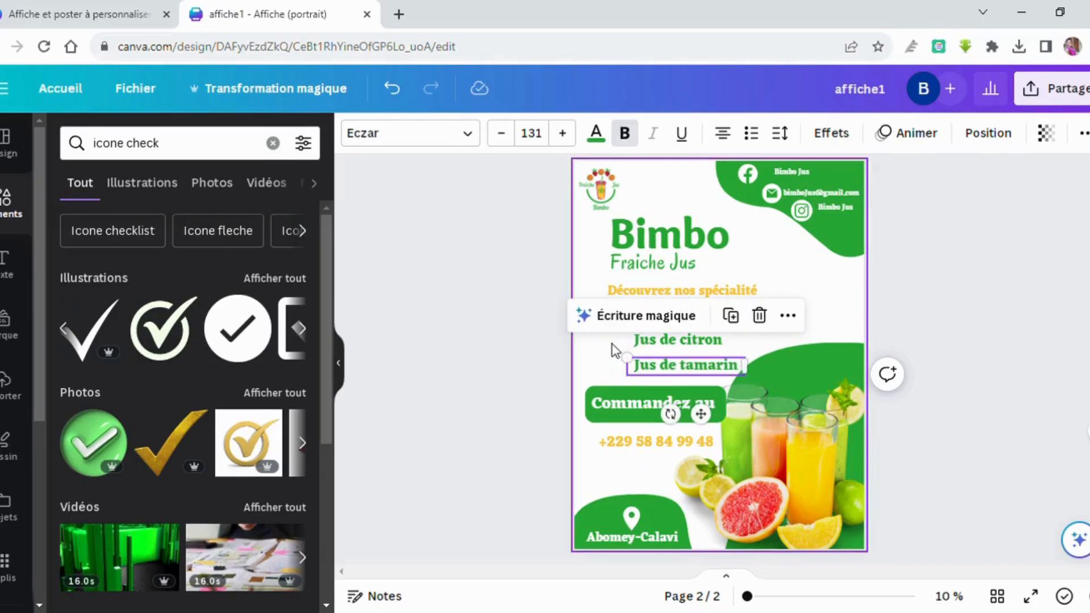
pyautogui.click(613, 350)
# Make the check mark beside Jus d'orange yellow.
pyautogui.click(611, 316)
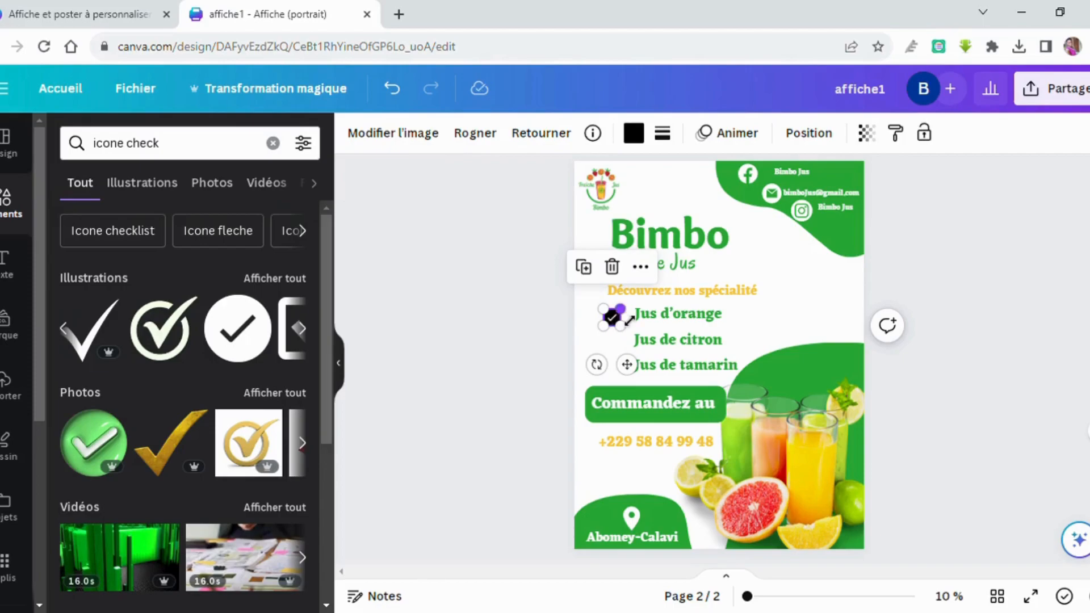
pyautogui.click(633, 133)
pyautogui.click(239, 233)
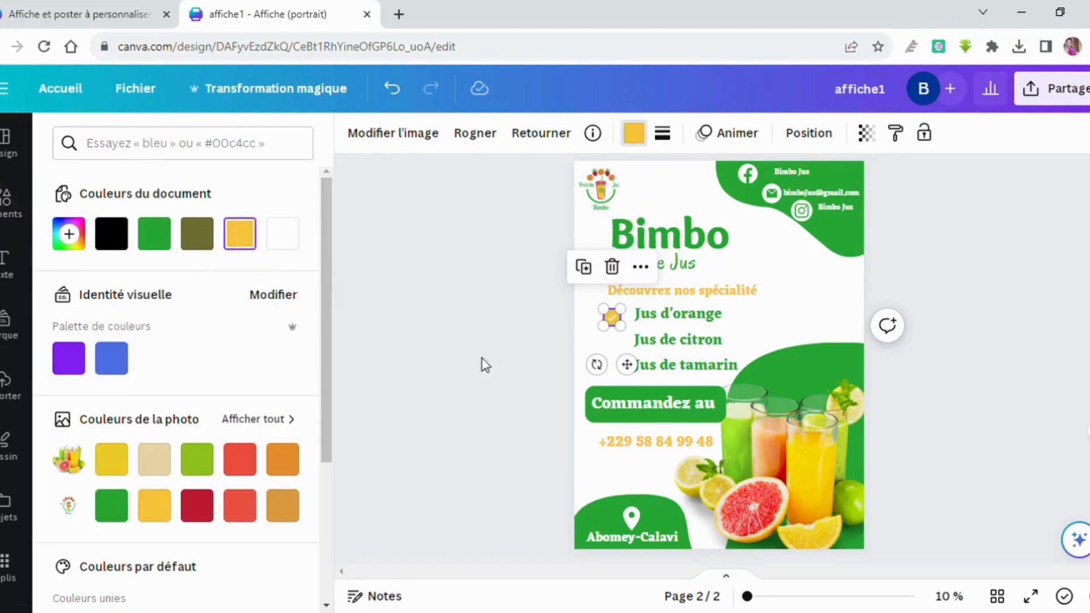
pyautogui.click(584, 343)
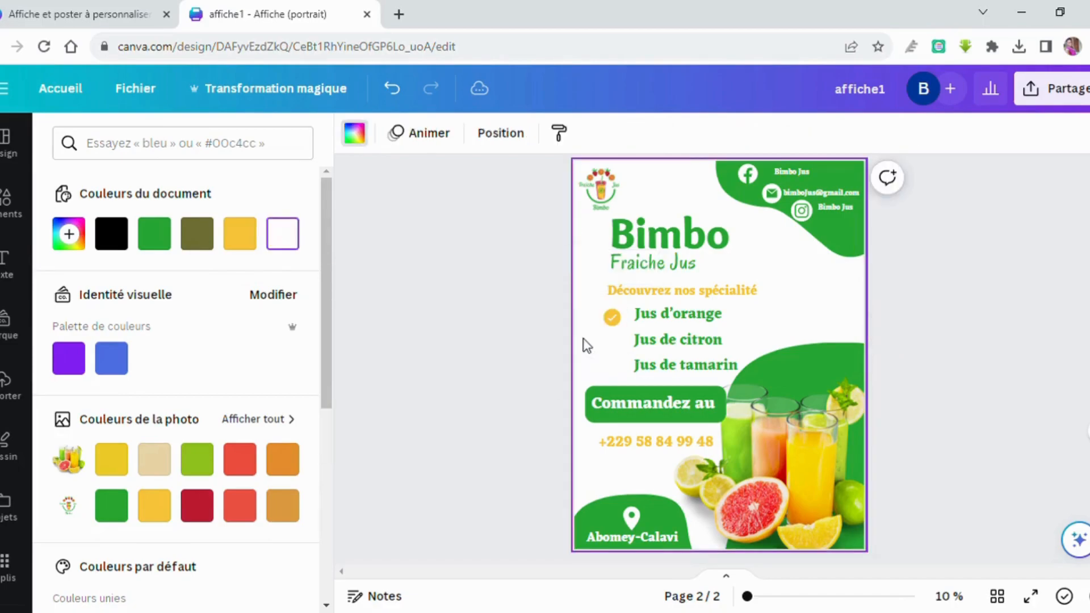
# Duplicate the yellow check mark beside Jus de citron and Jus de tamarin.
pyautogui.click(612, 318)
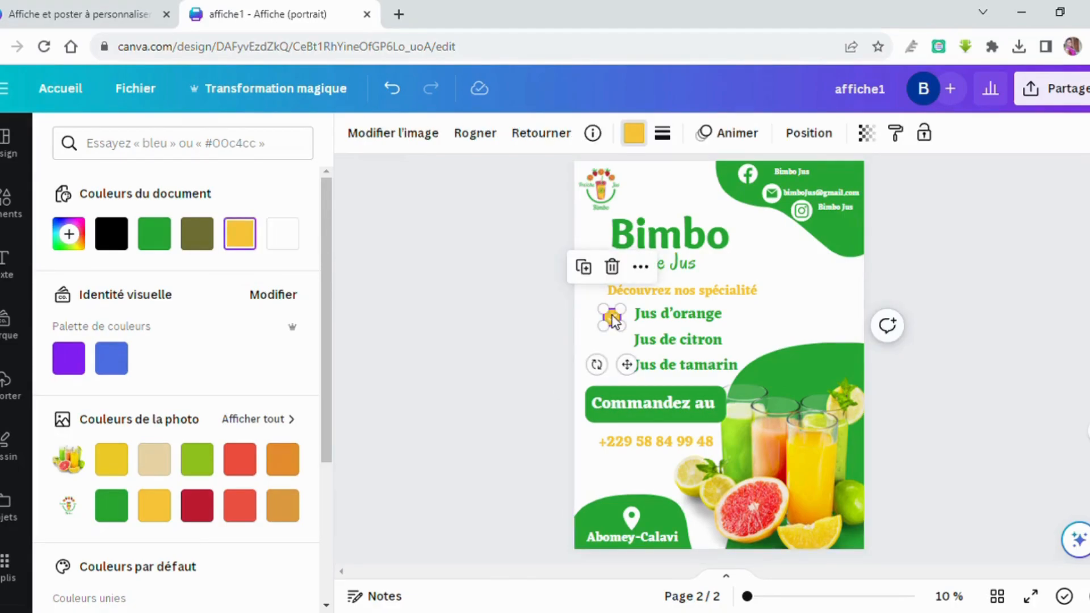
pyautogui.click(584, 266)
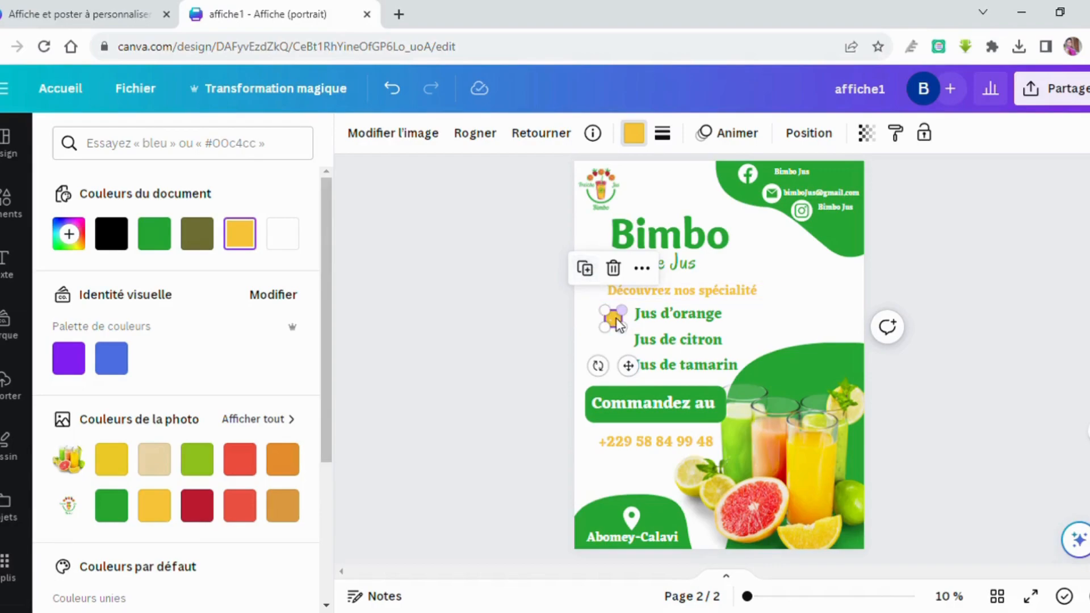
pyautogui.moveTo(615, 319); pyautogui.dragTo(618, 348)
pyautogui.click(585, 290)
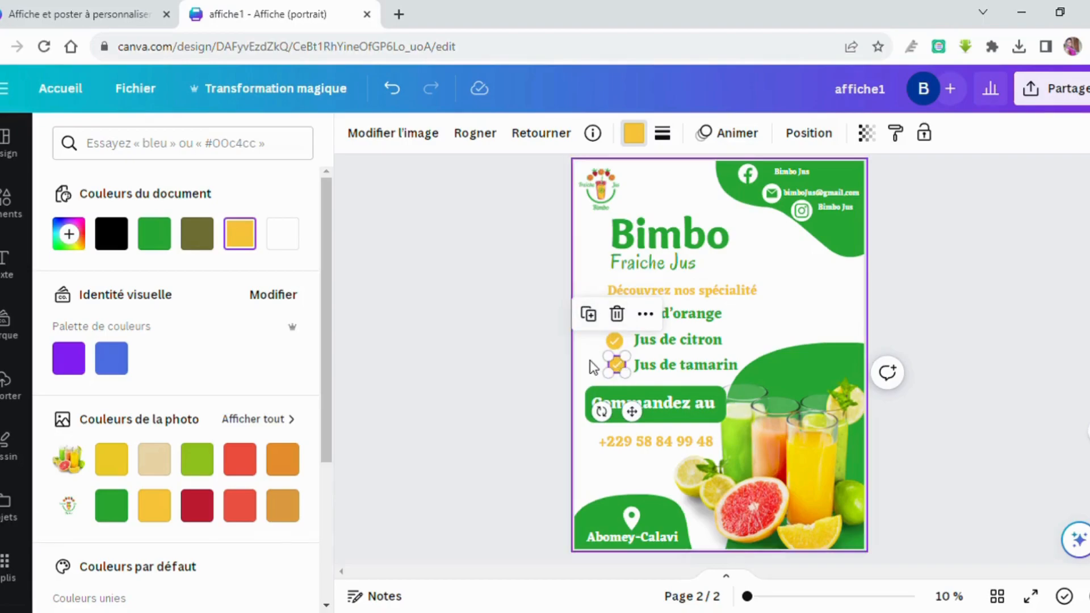
pyautogui.click(793, 323)
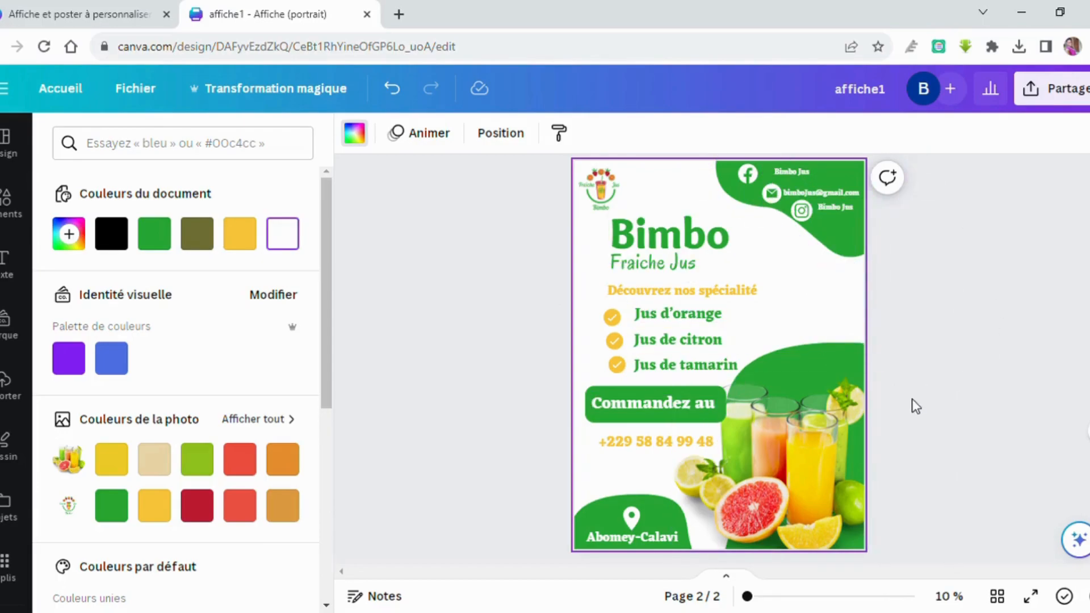
# Download the poster affiche1 as a JPG image.
pyautogui.click(1046, 93)
pyautogui.click(818, 525)
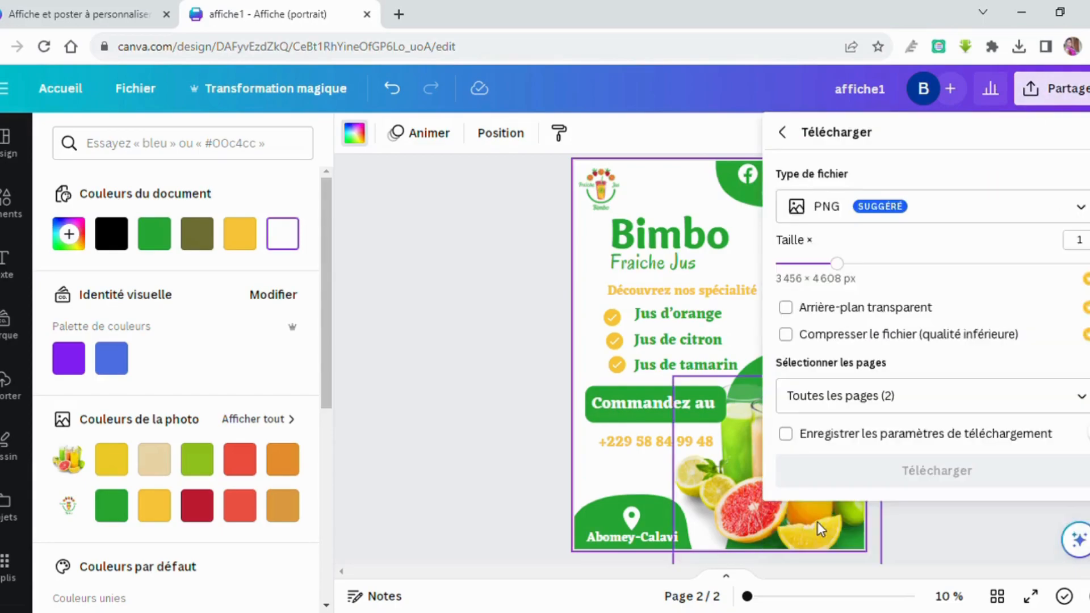
pyautogui.click(844, 225)
pyautogui.click(837, 254)
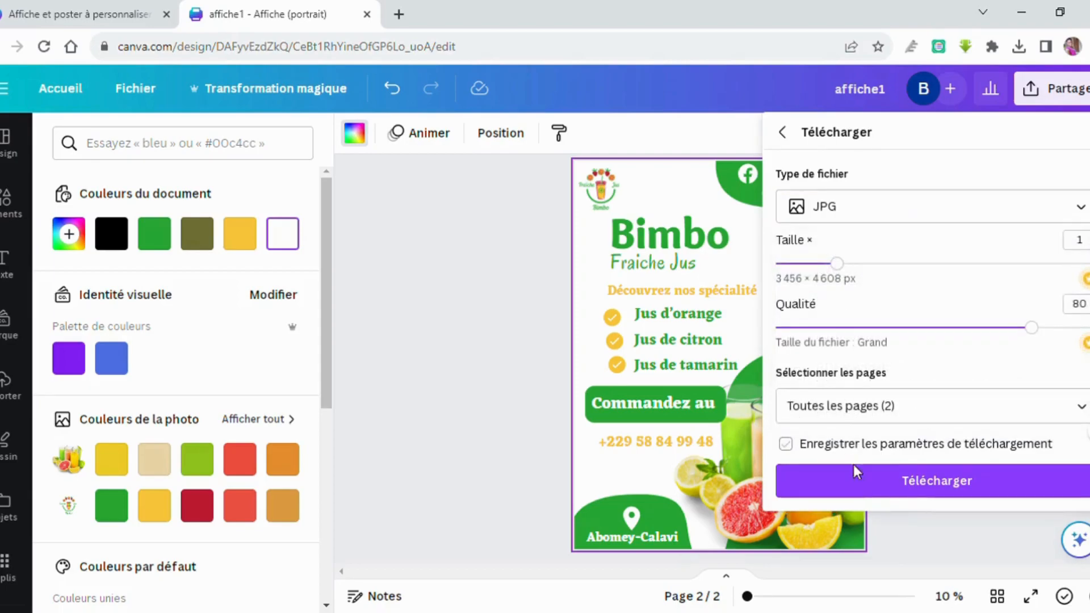
pyautogui.click(857, 489)
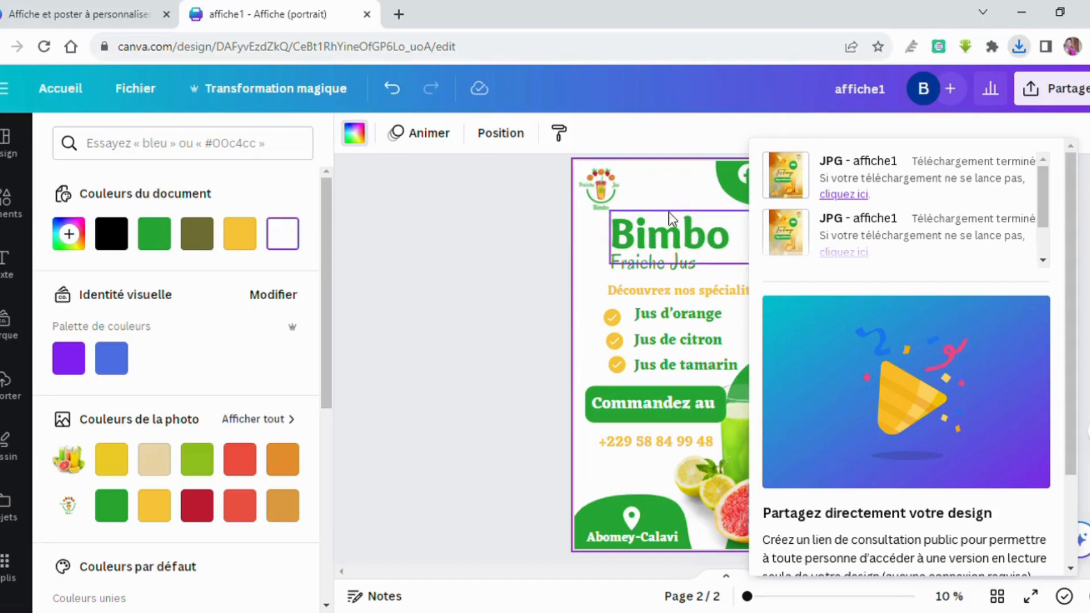
pyautogui.click(586, 278)
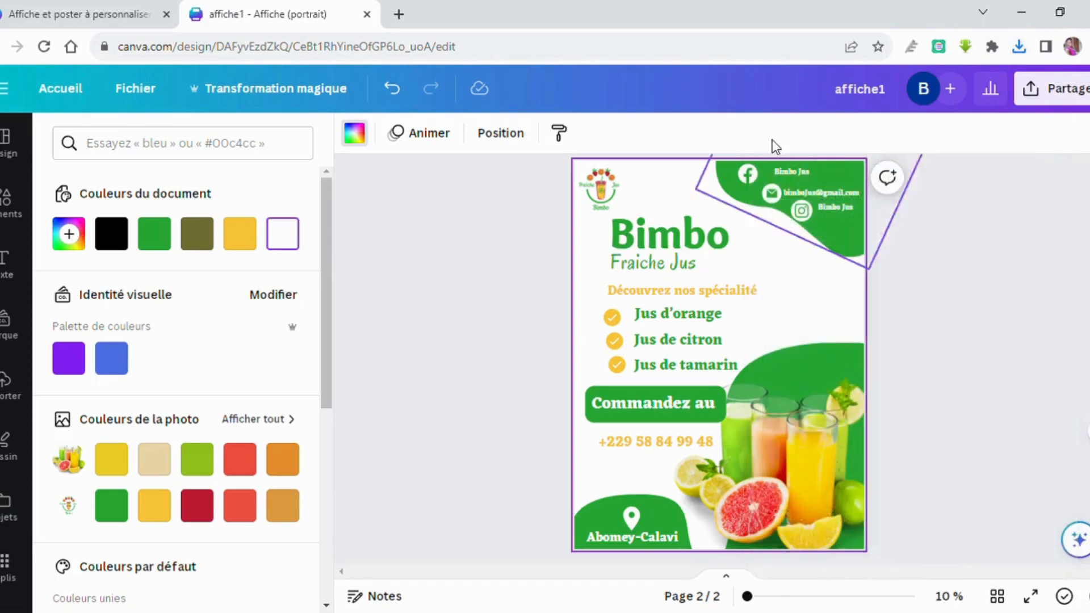